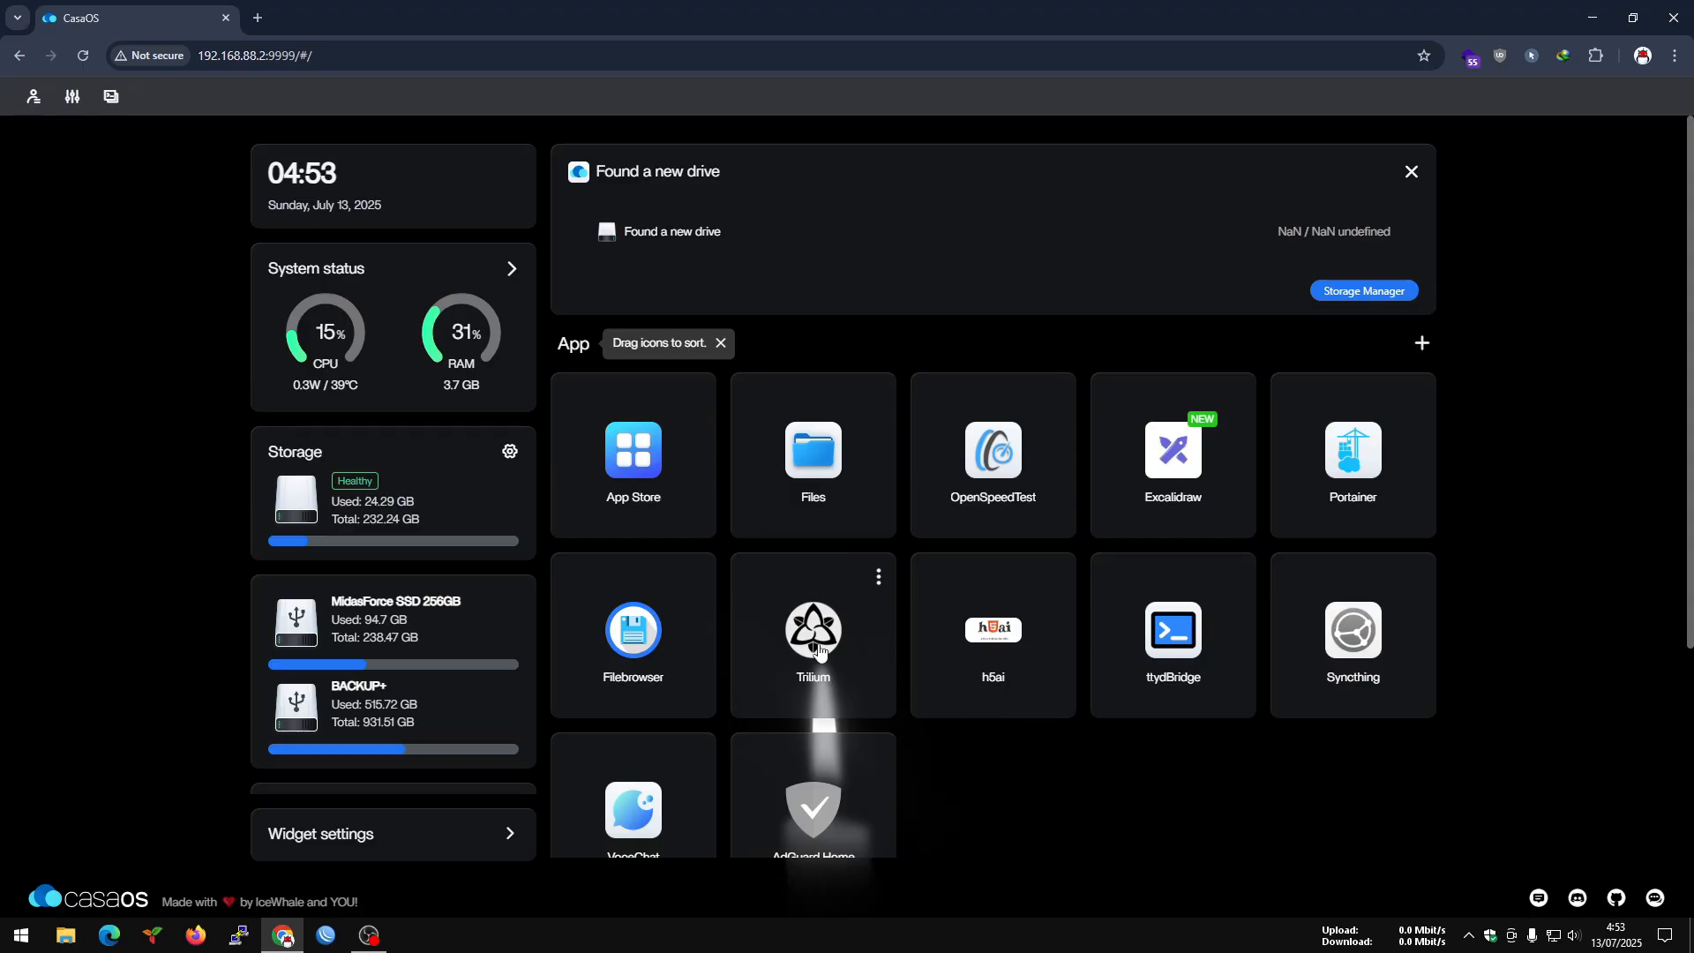
Search the CasaOS App Store for "proxm" and open the Proxmox VE app page.
{"action": "left_click", "coordinate": [635, 467]}
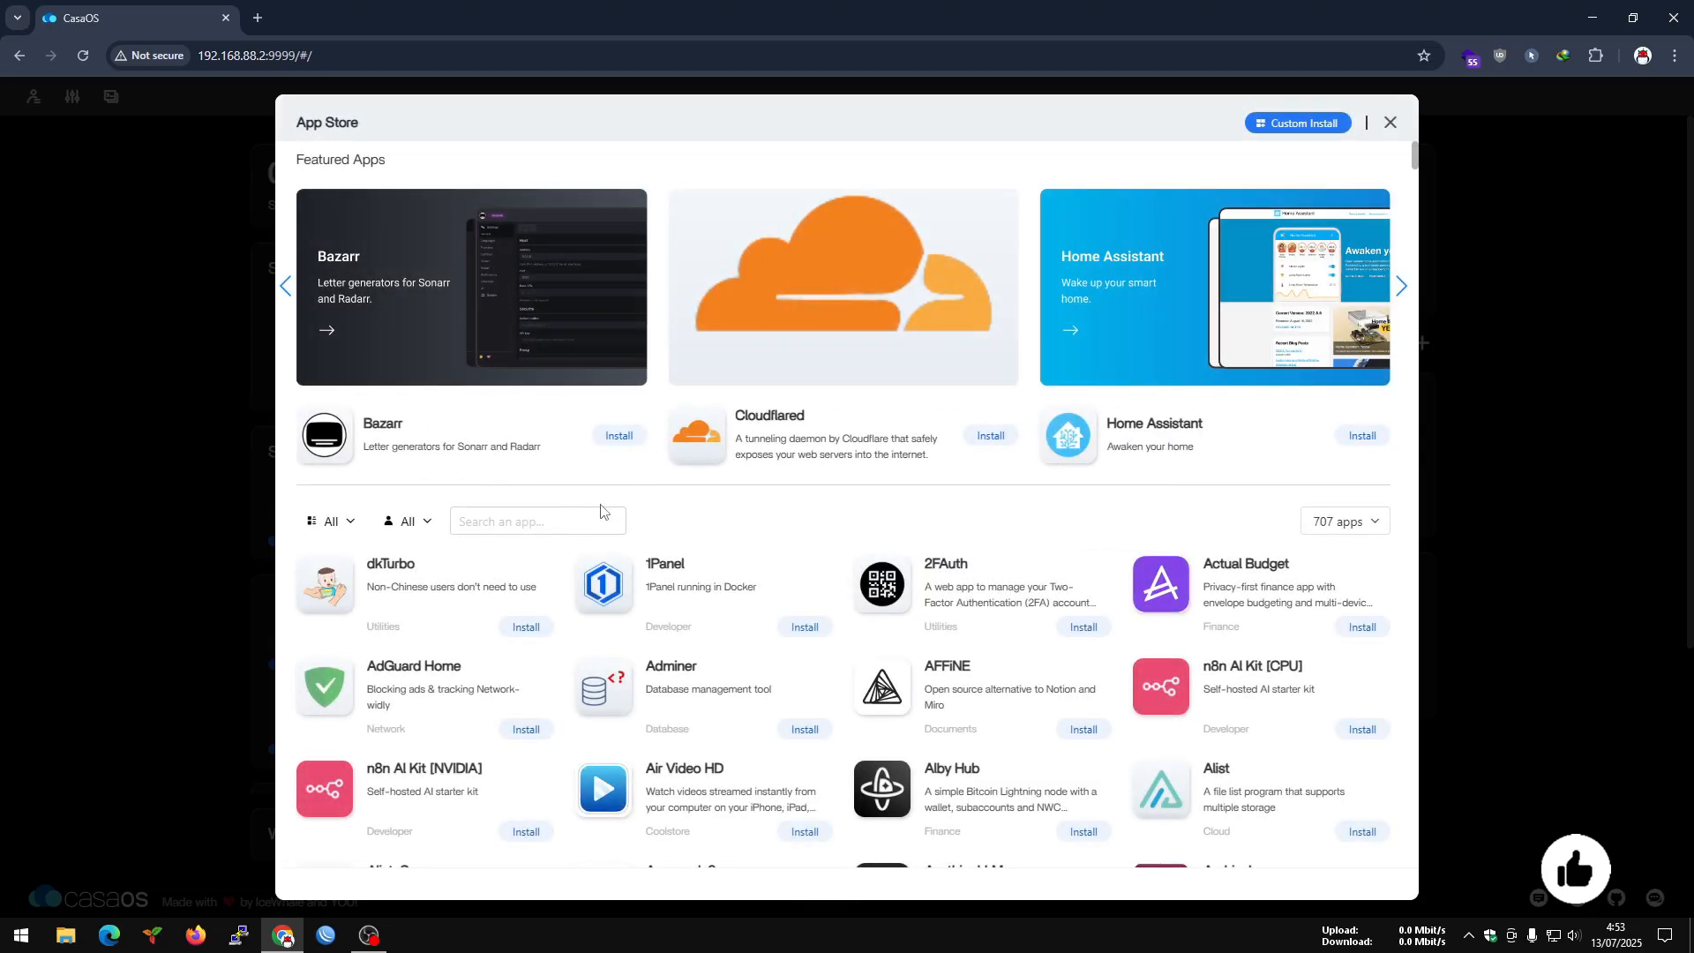
{"action": "type", "text": "p"}
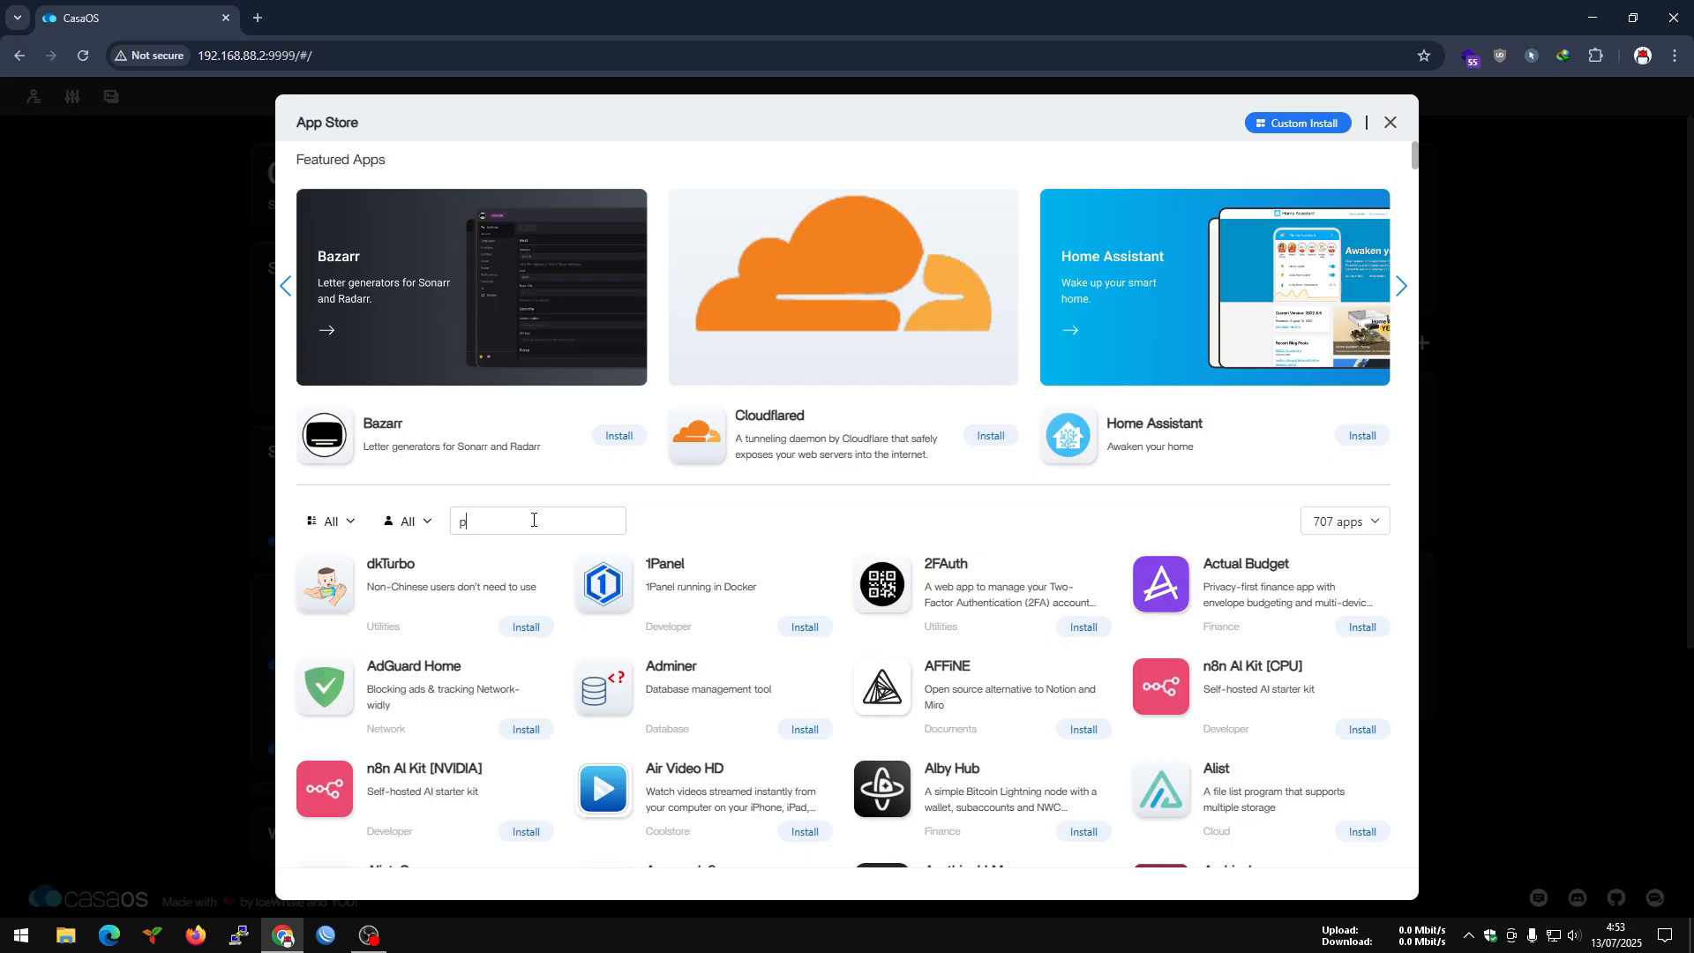
{"action": "type", "text": "ro"}
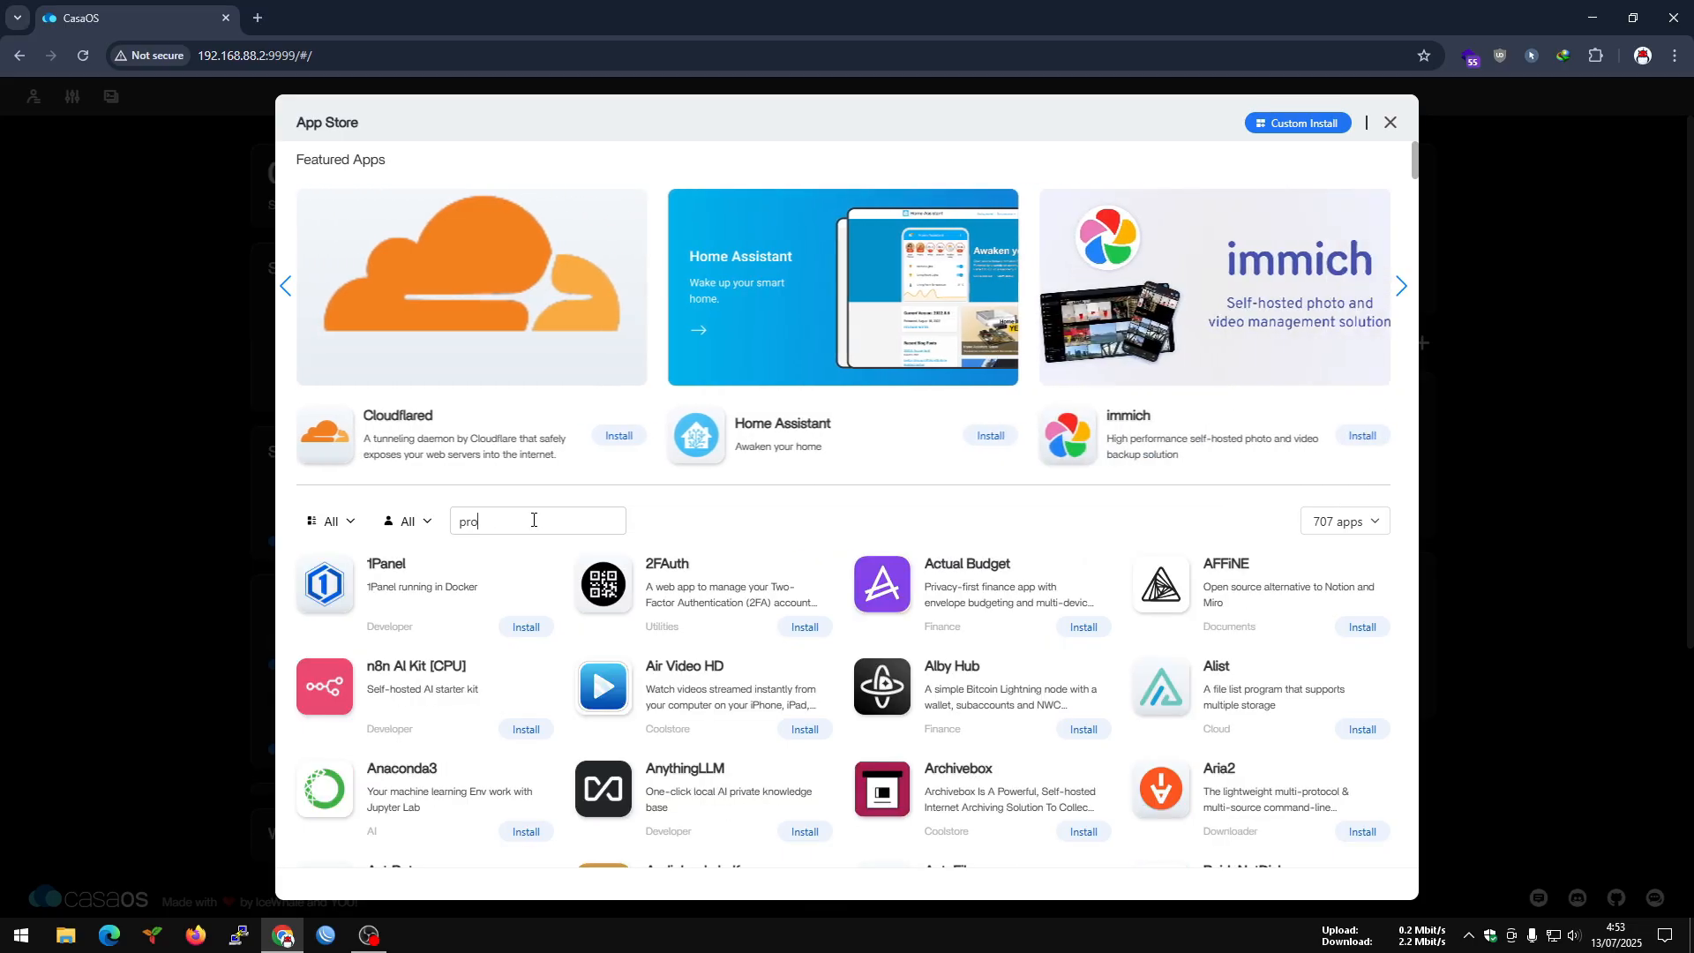
{"action": "type", "text": "xm"}
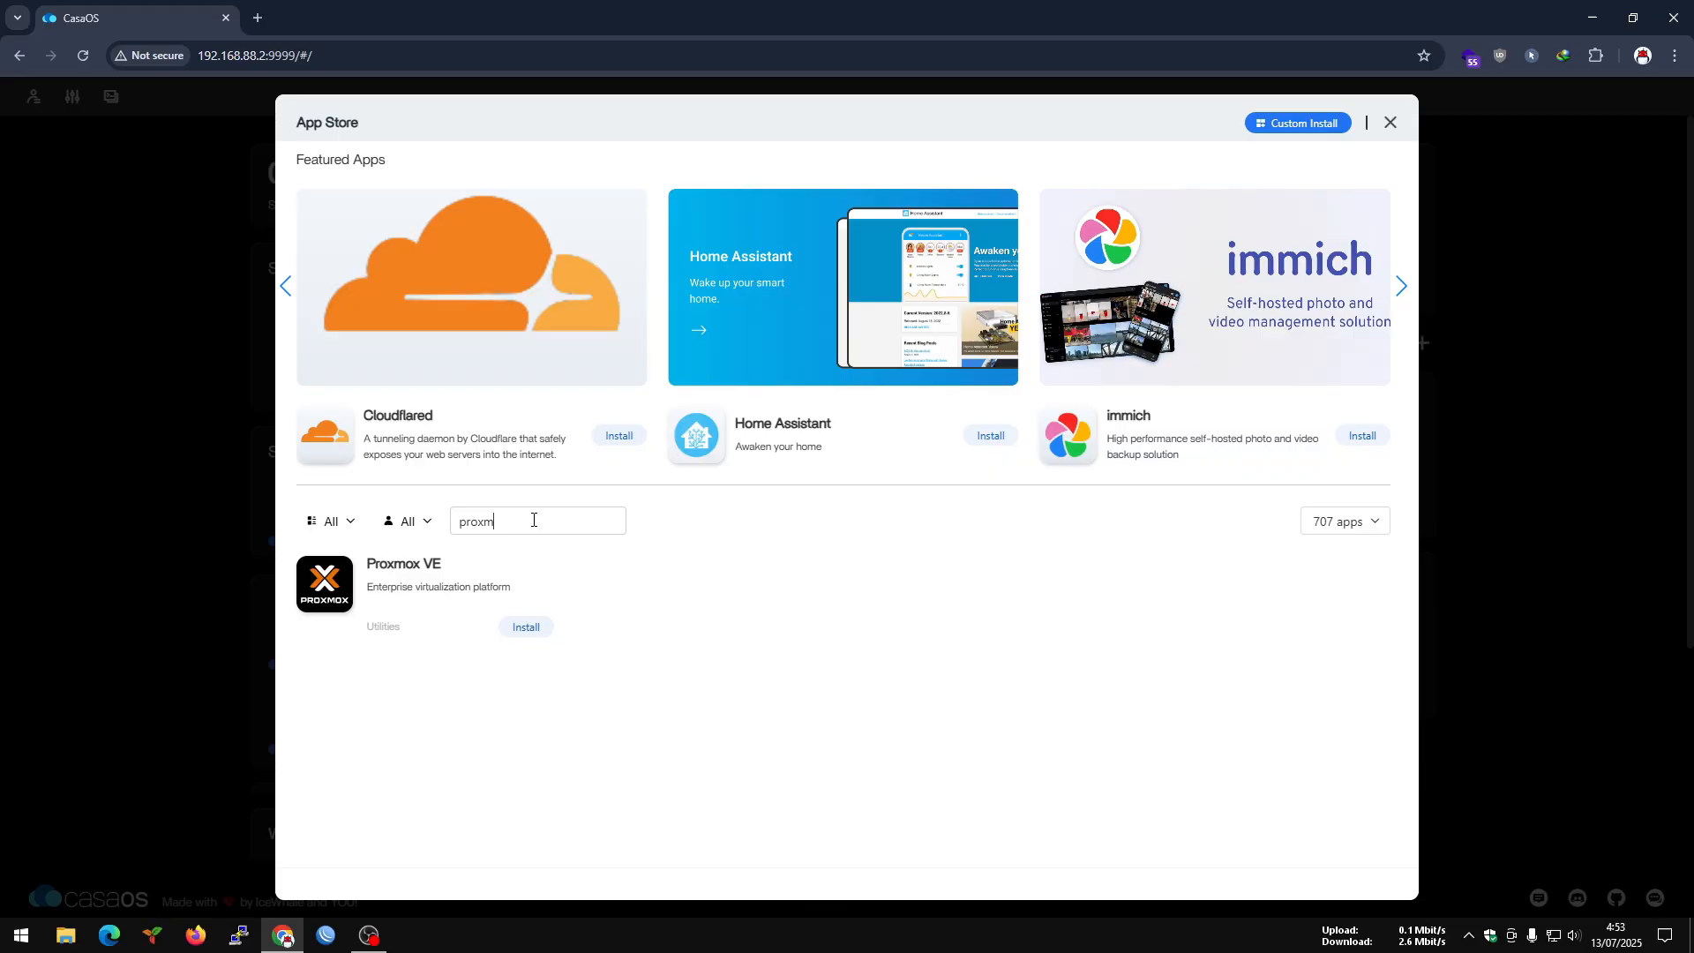
{"action": "left_click", "coordinate": [458, 594]}
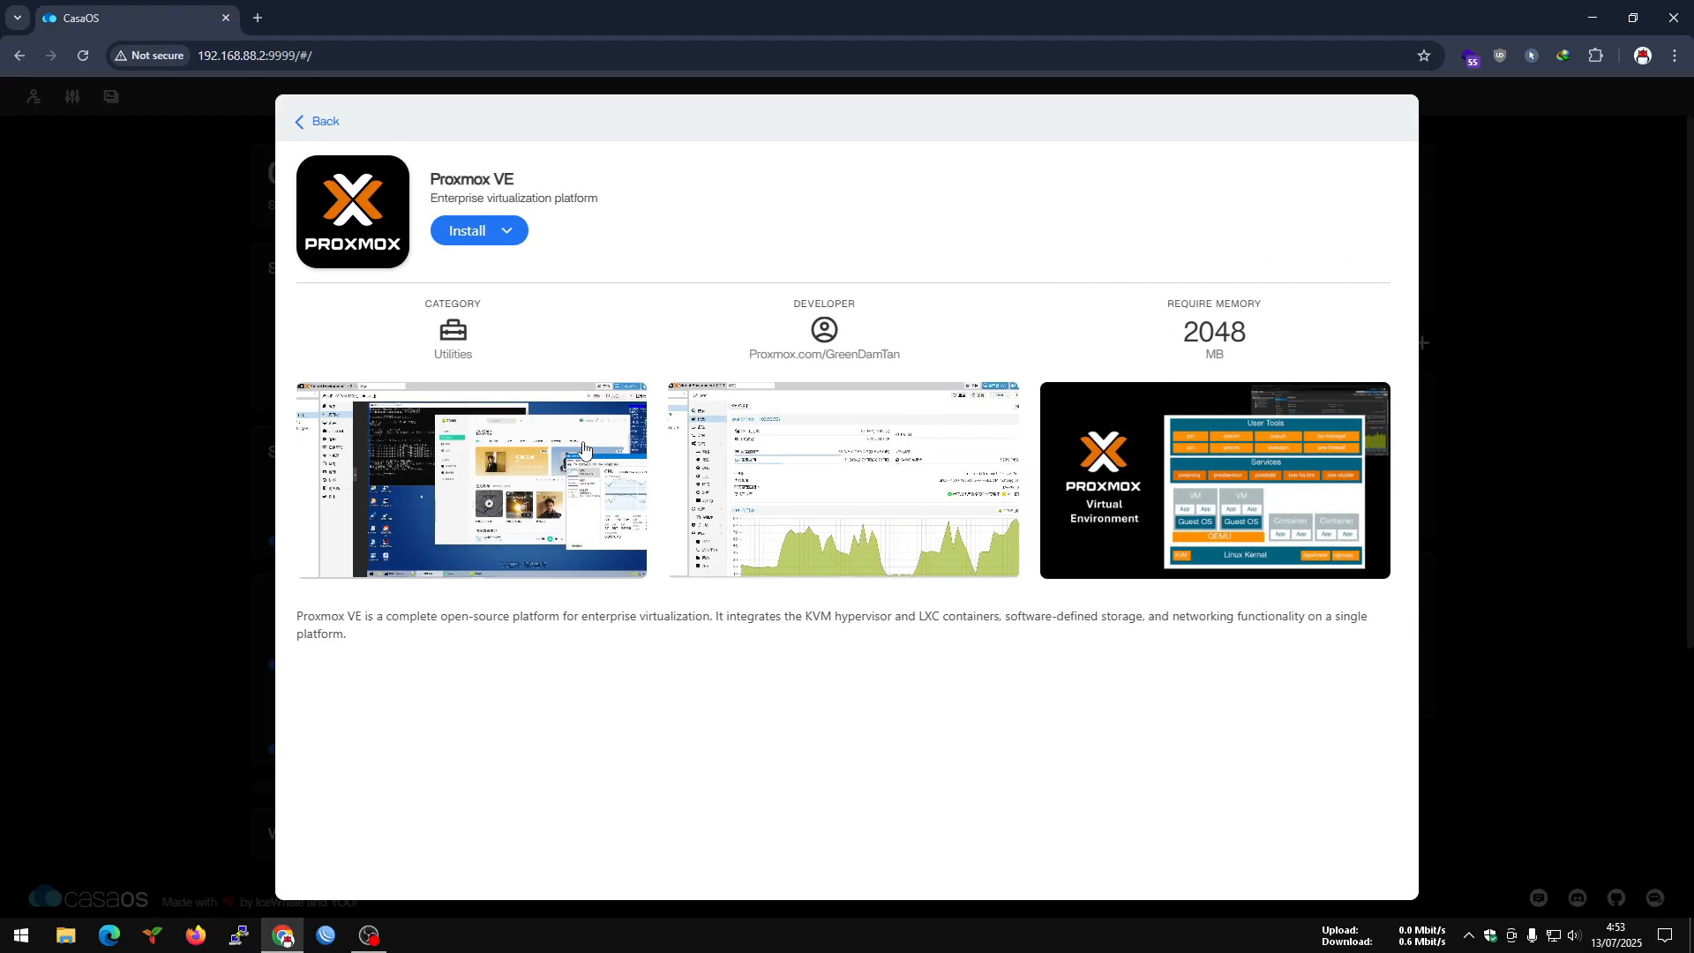
Custom-install Proxmox VE from the makedie/proxmox_ve image, keeping the preset 8.3.2 tag and other prefilled settings.
{"action": "left_click", "coordinate": [503, 231]}
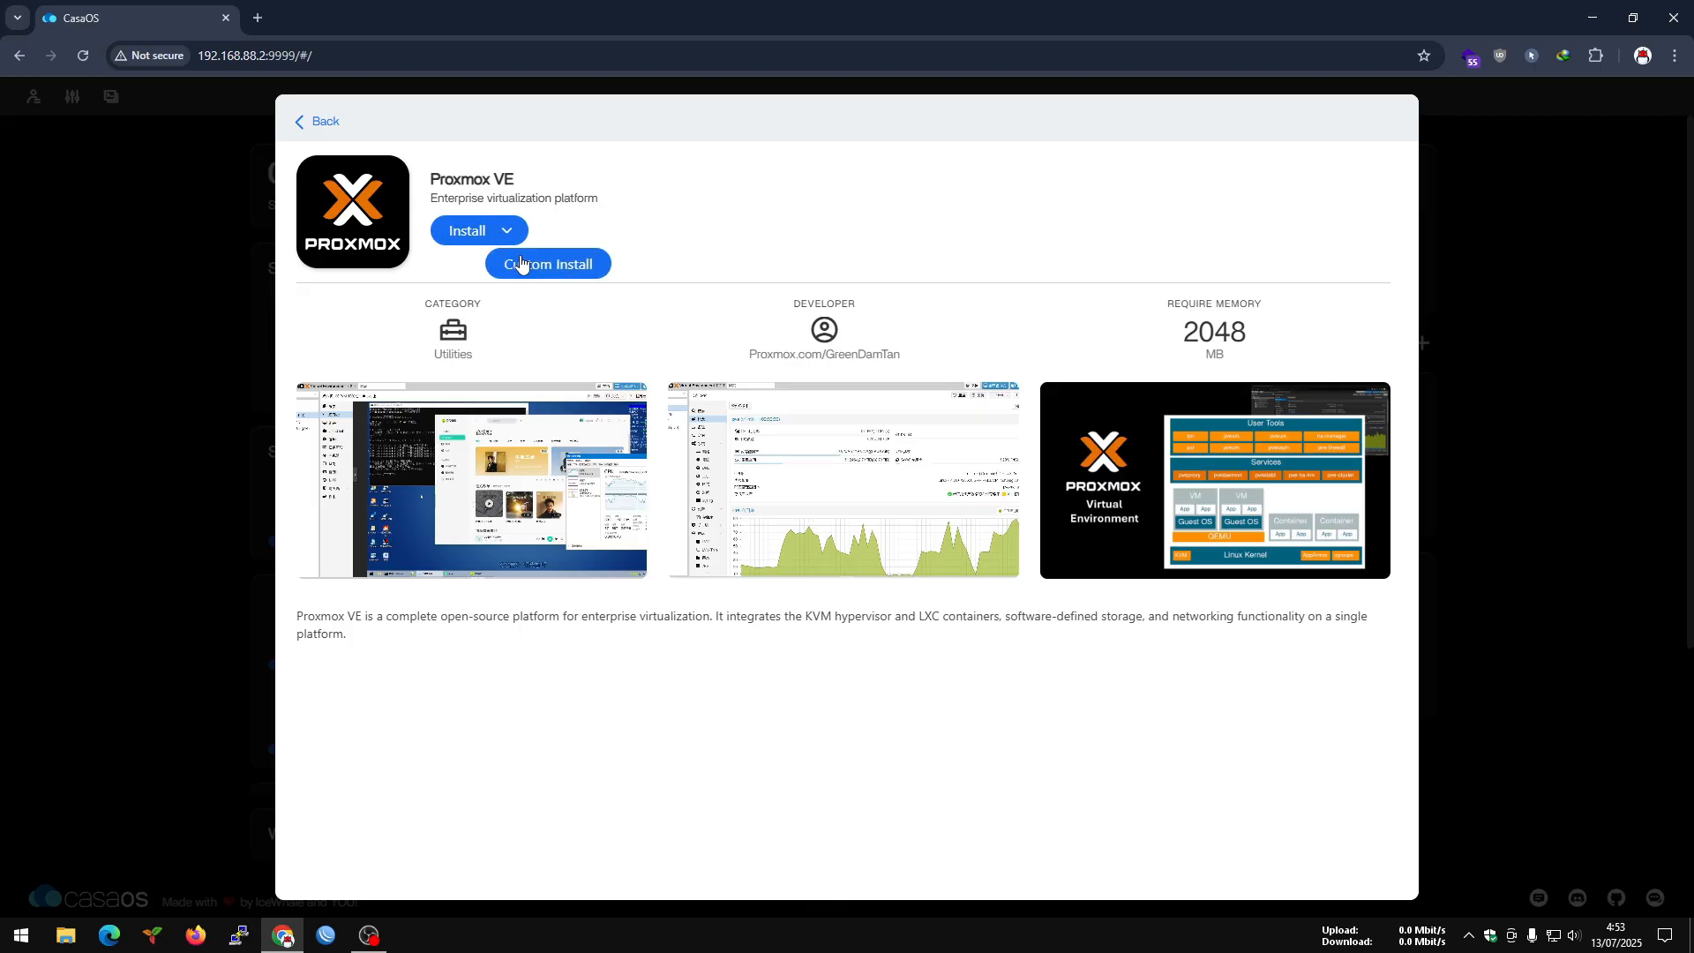
{"action": "left_click", "coordinate": [521, 263]}
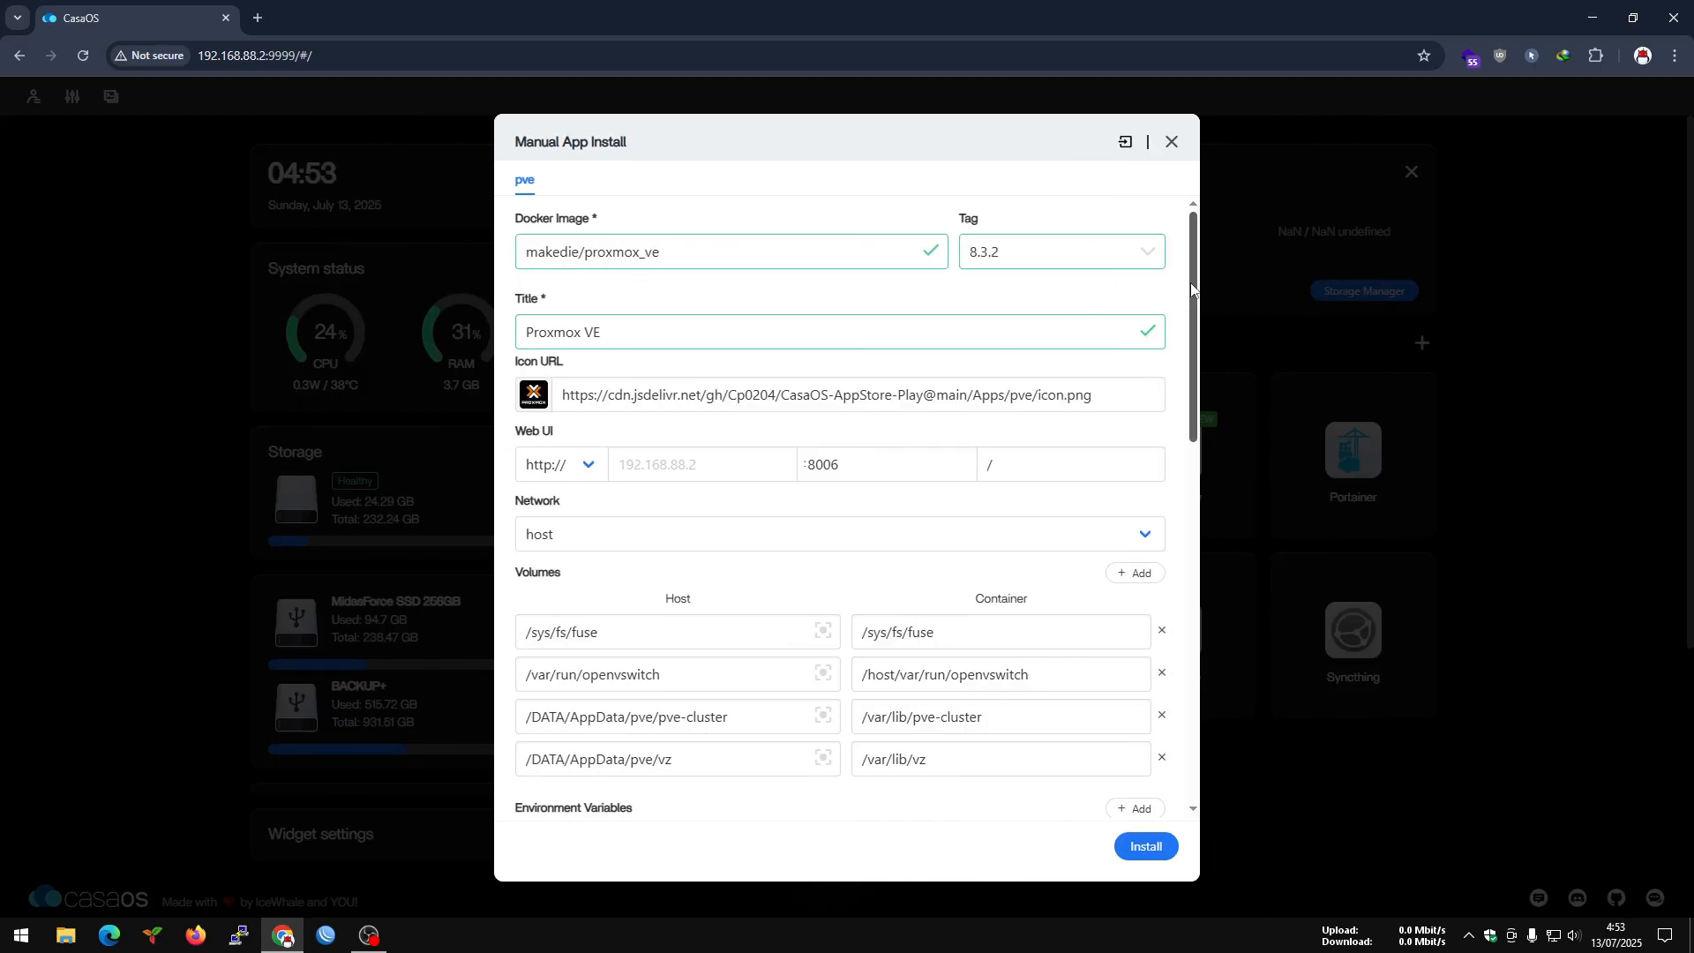
{"action": "left_click_drag", "start_coordinate": [1193, 287], "coordinate": [1150, 700]}
{"action": "left_click", "coordinate": [1137, 847]}
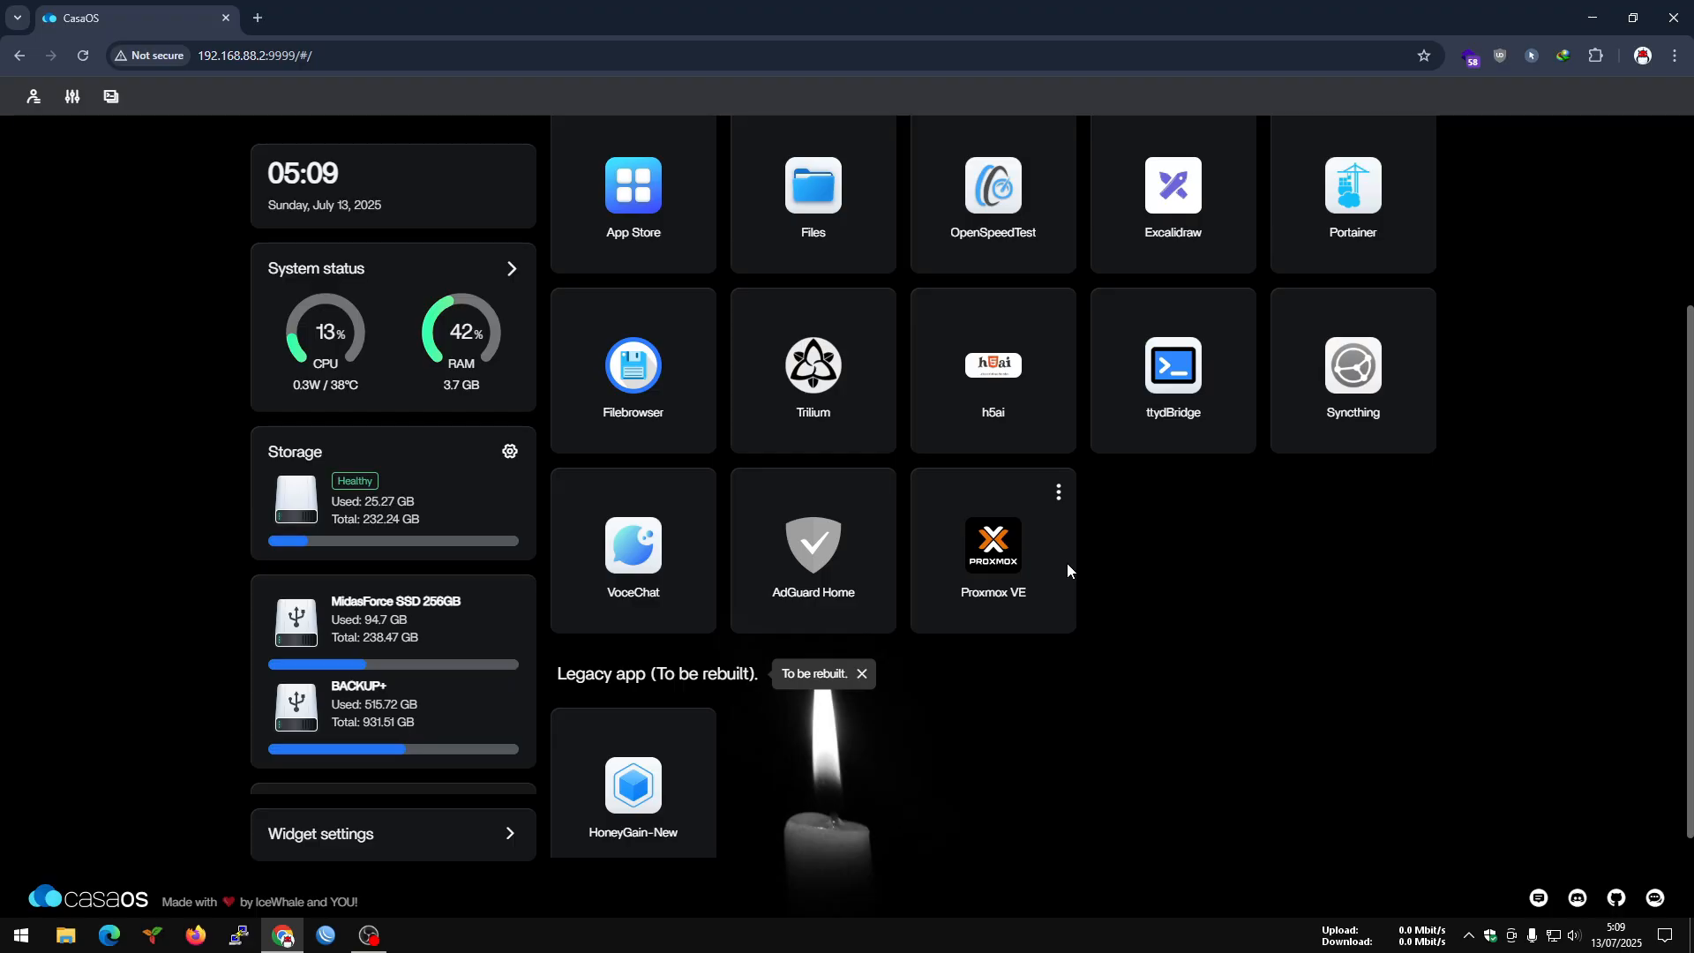
Read the installed Proxmox VE app's tips on default login, web port, Docker-related differences and unsupported features, and close them.
{"action": "left_click", "coordinate": [1057, 495]}
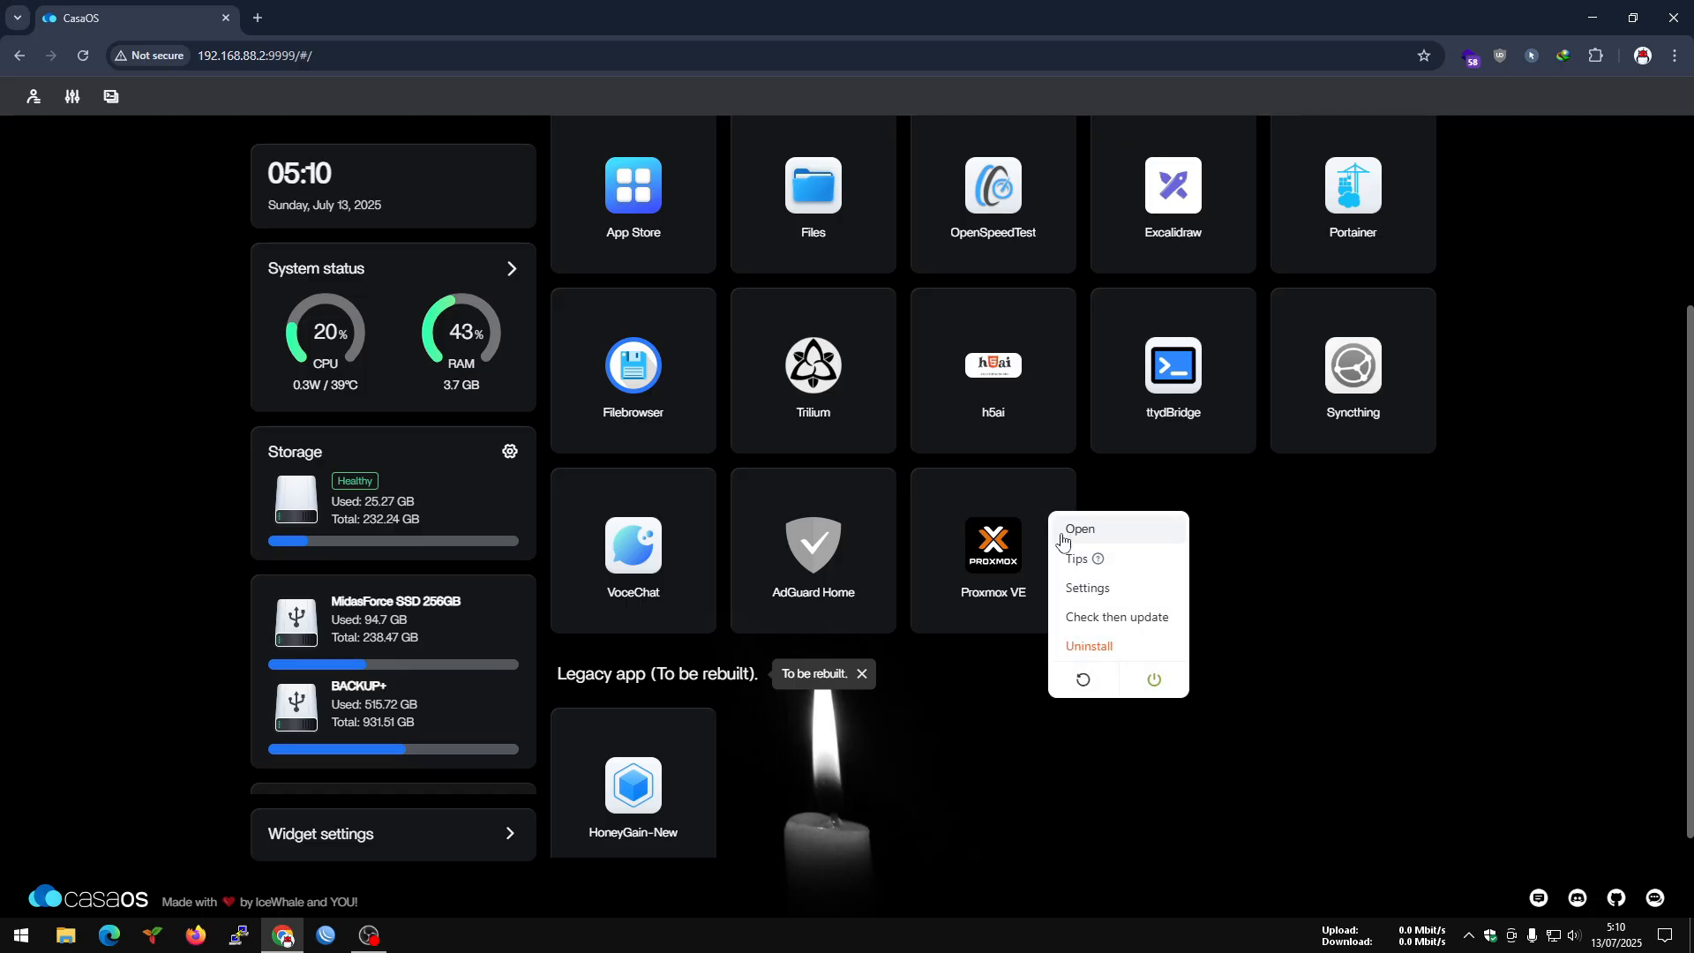
{"action": "left_click", "coordinate": [1080, 560]}
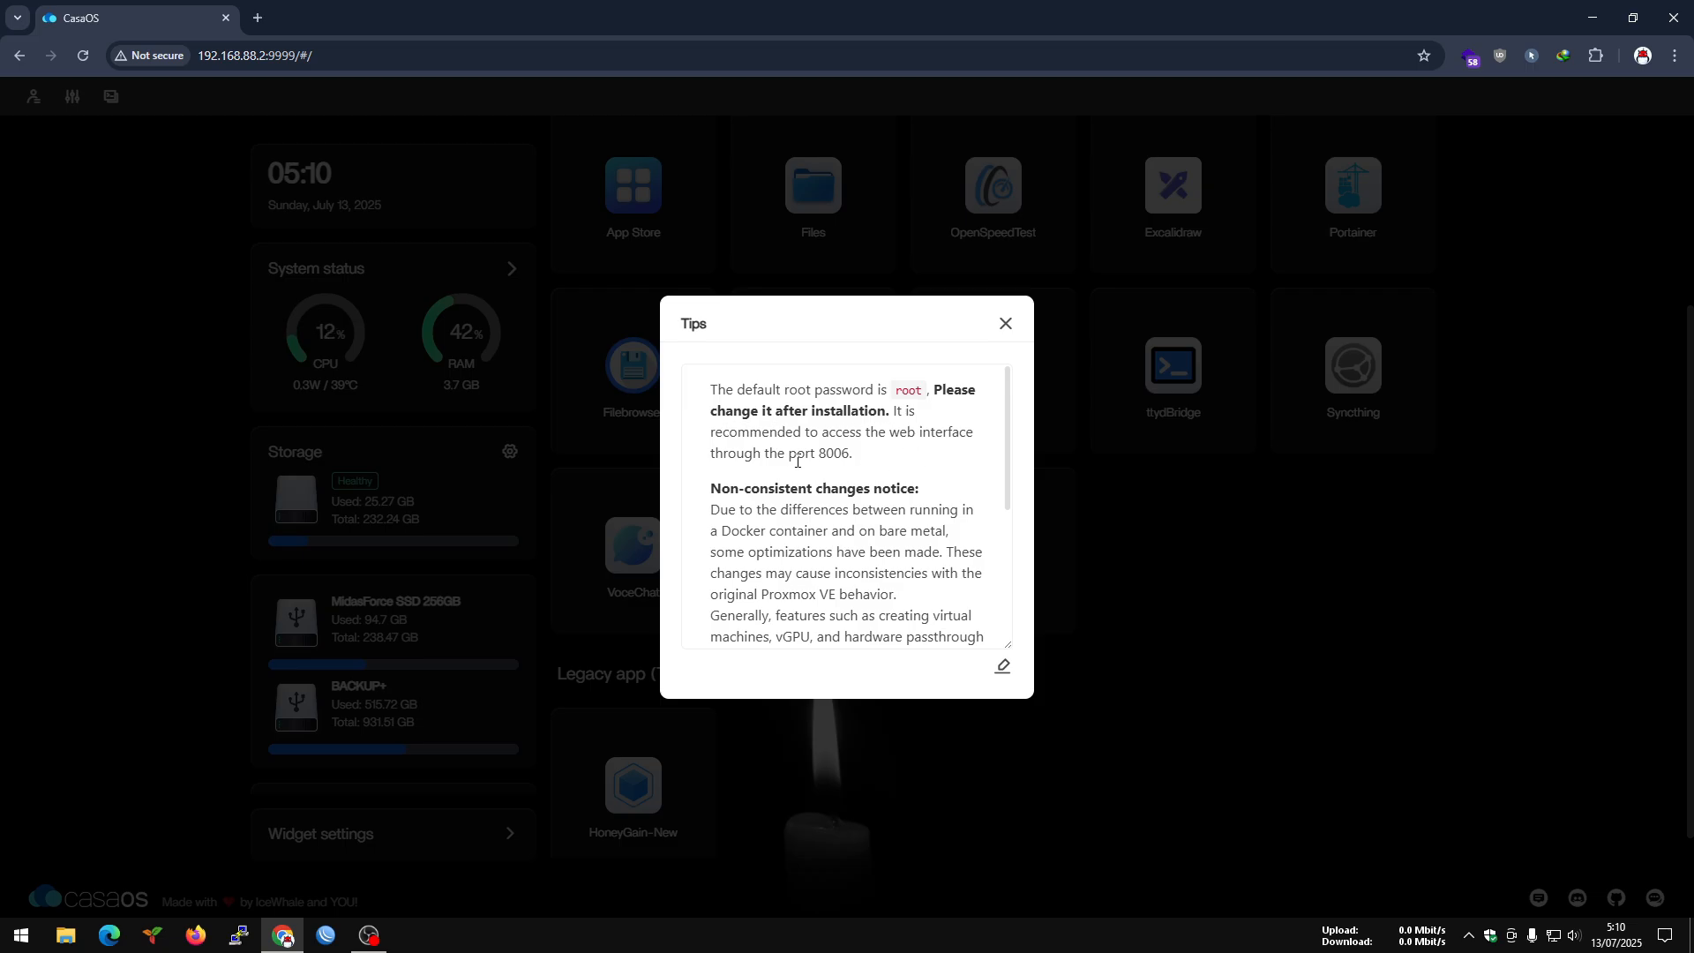
{"action": "left_click_drag", "start_coordinate": [856, 454], "coordinate": [775, 453]}
{"action": "left_click_drag", "start_coordinate": [1010, 437], "coordinate": [1004, 463]}
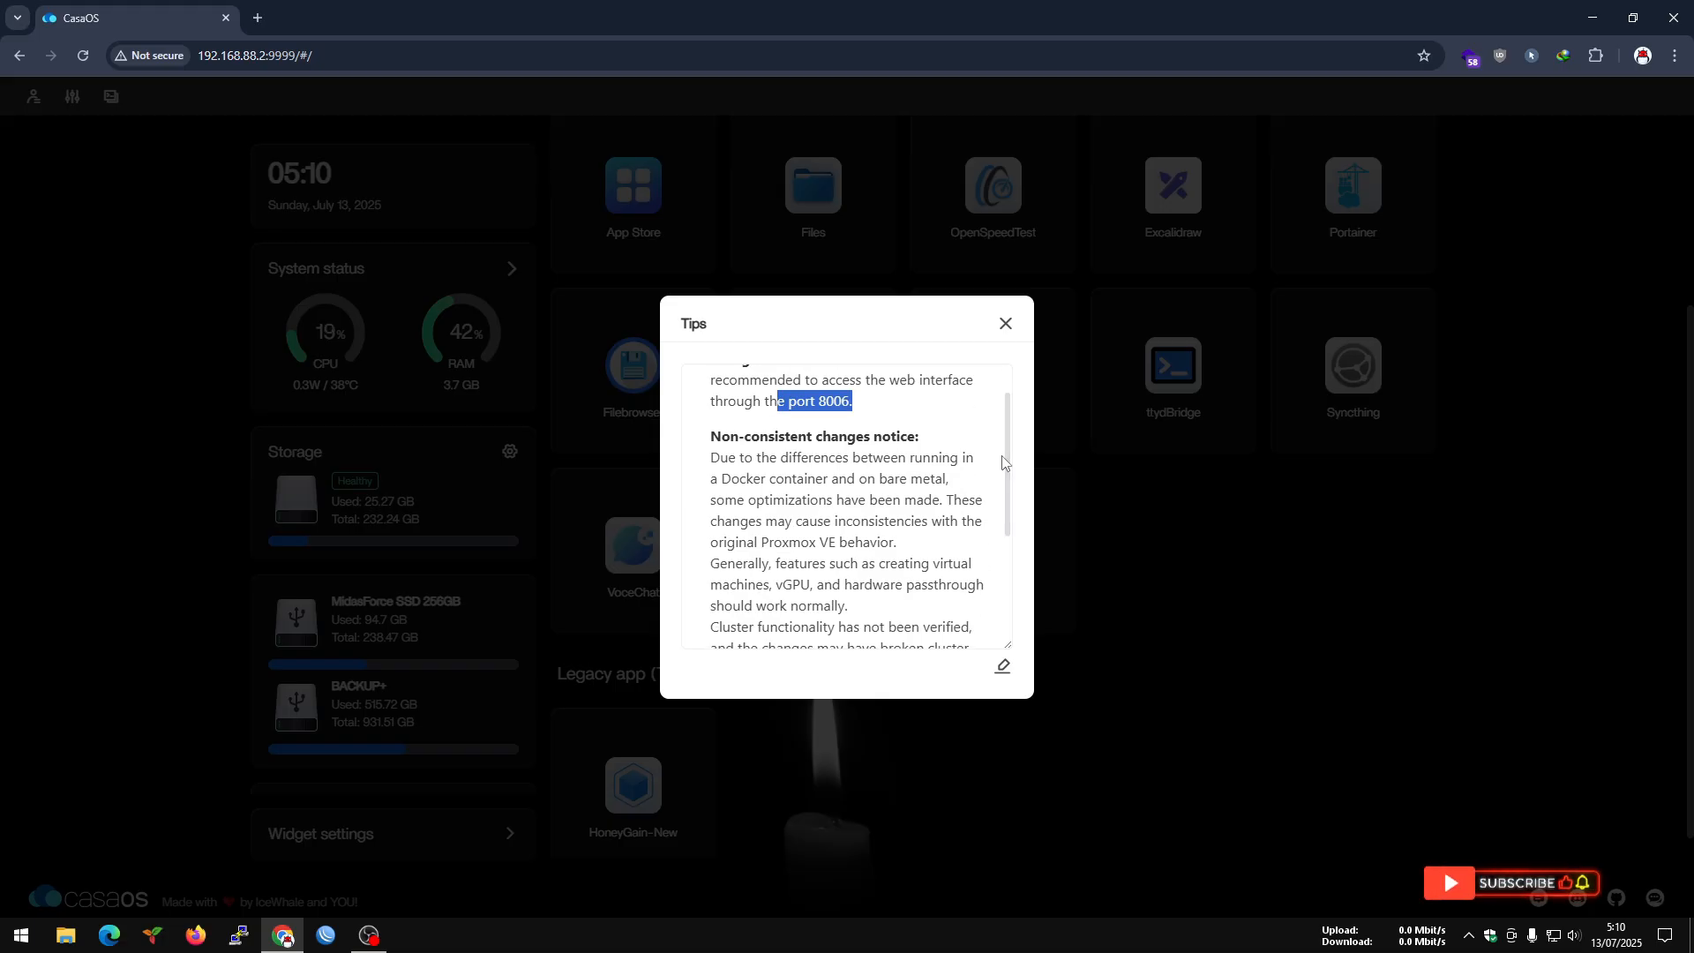
{"action": "left_click_drag", "start_coordinate": [1003, 462], "coordinate": [998, 494]}
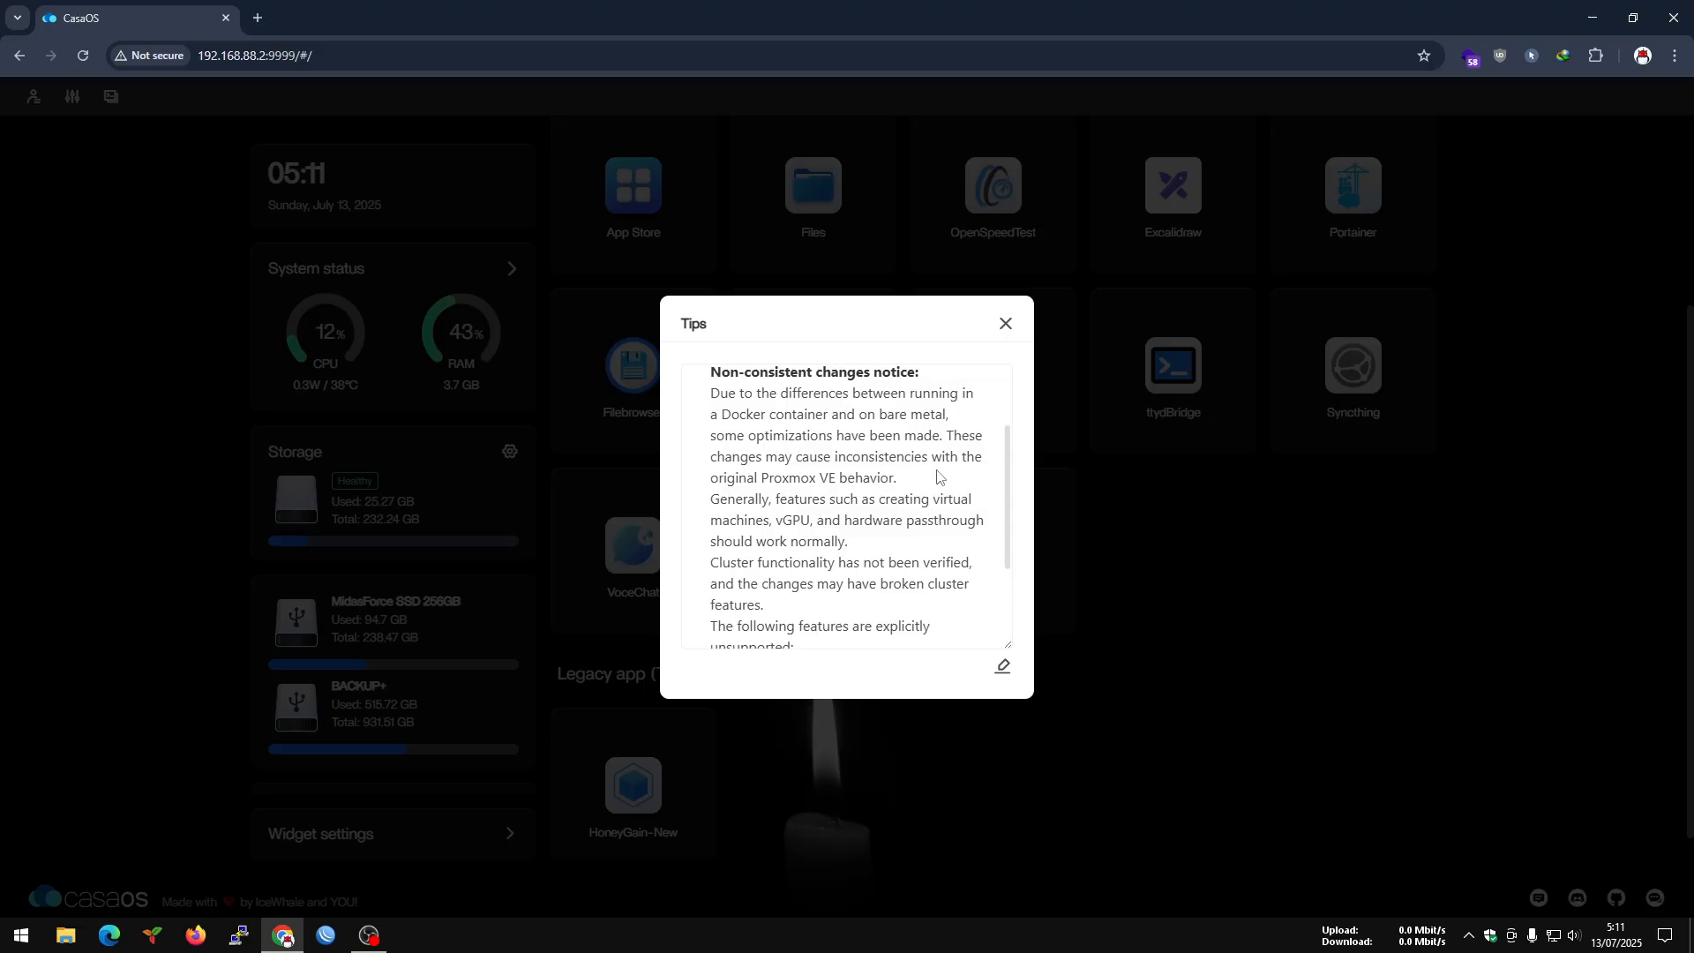
{"action": "left_click_drag", "start_coordinate": [762, 482], "coordinate": [900, 482]}
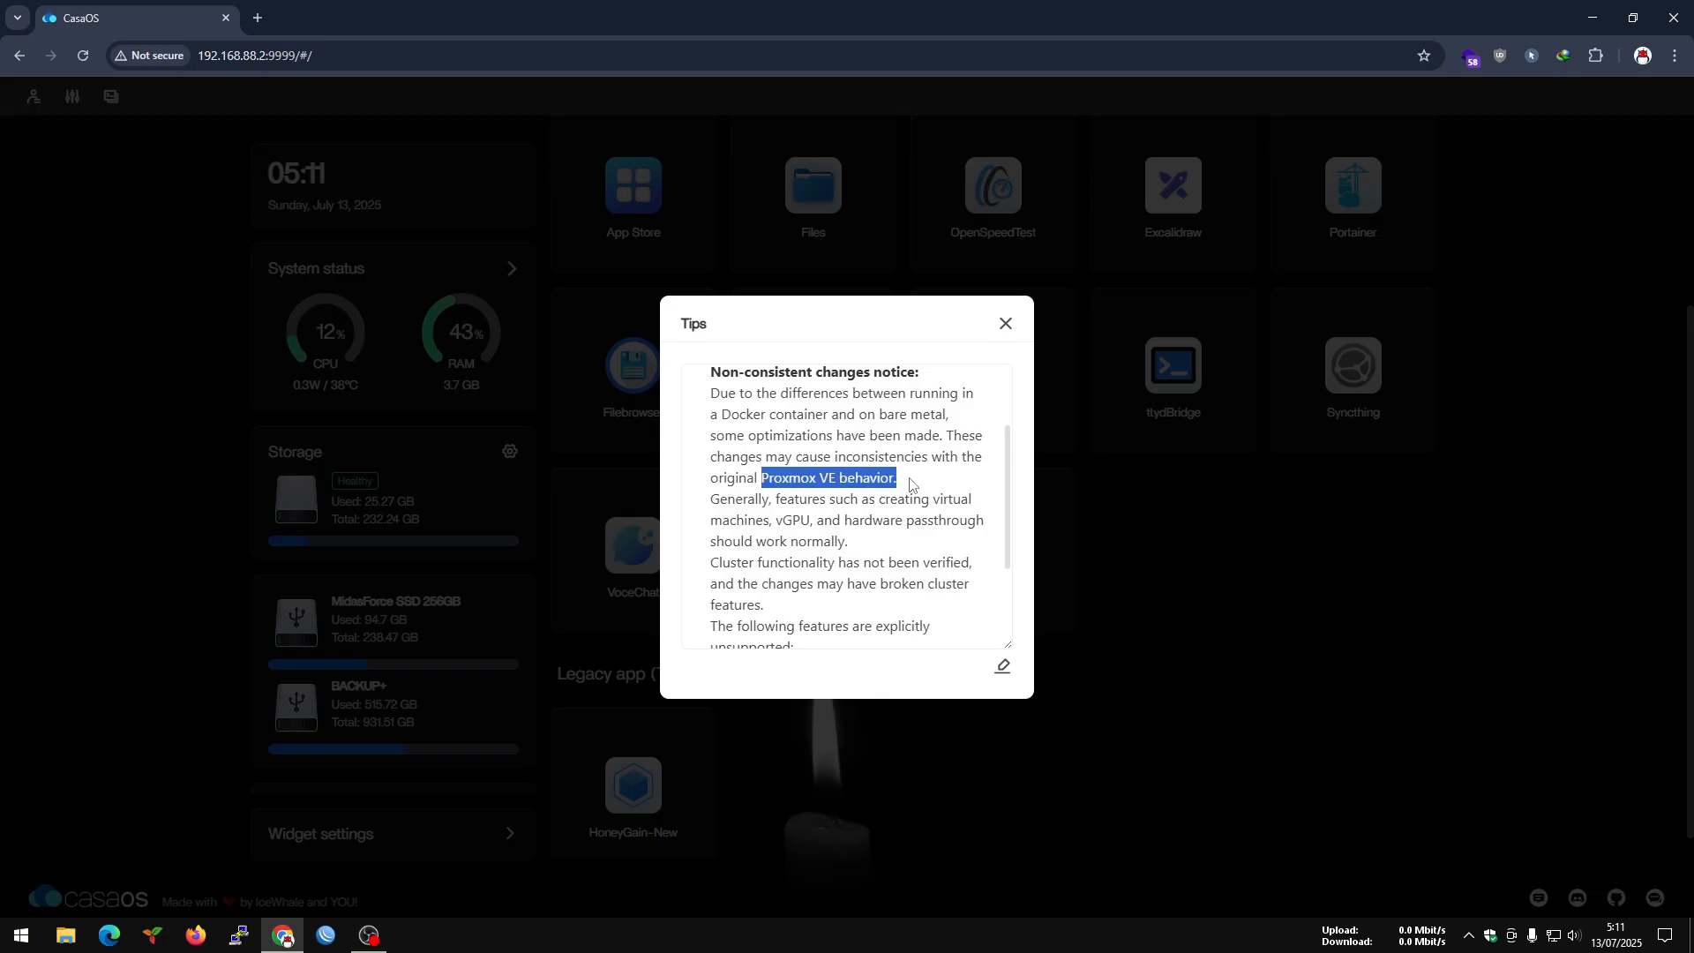
{"action": "left_click", "coordinate": [926, 482]}
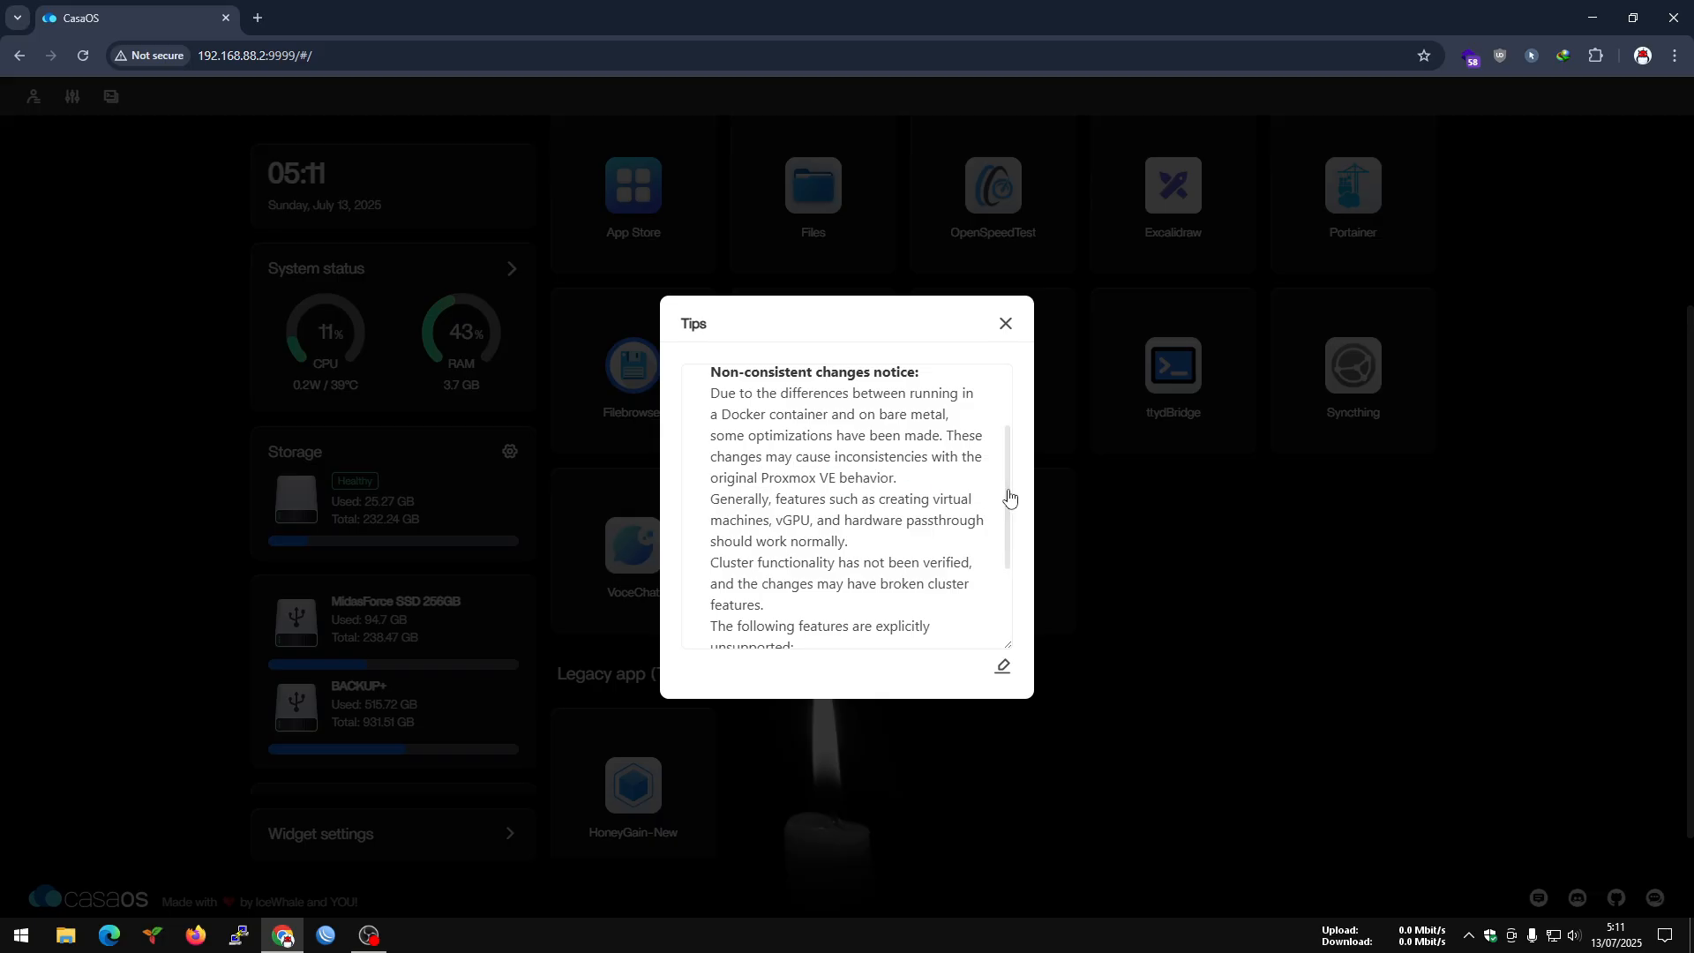
{"action": "left_click_drag", "start_coordinate": [1007, 492], "coordinate": [1008, 504]}
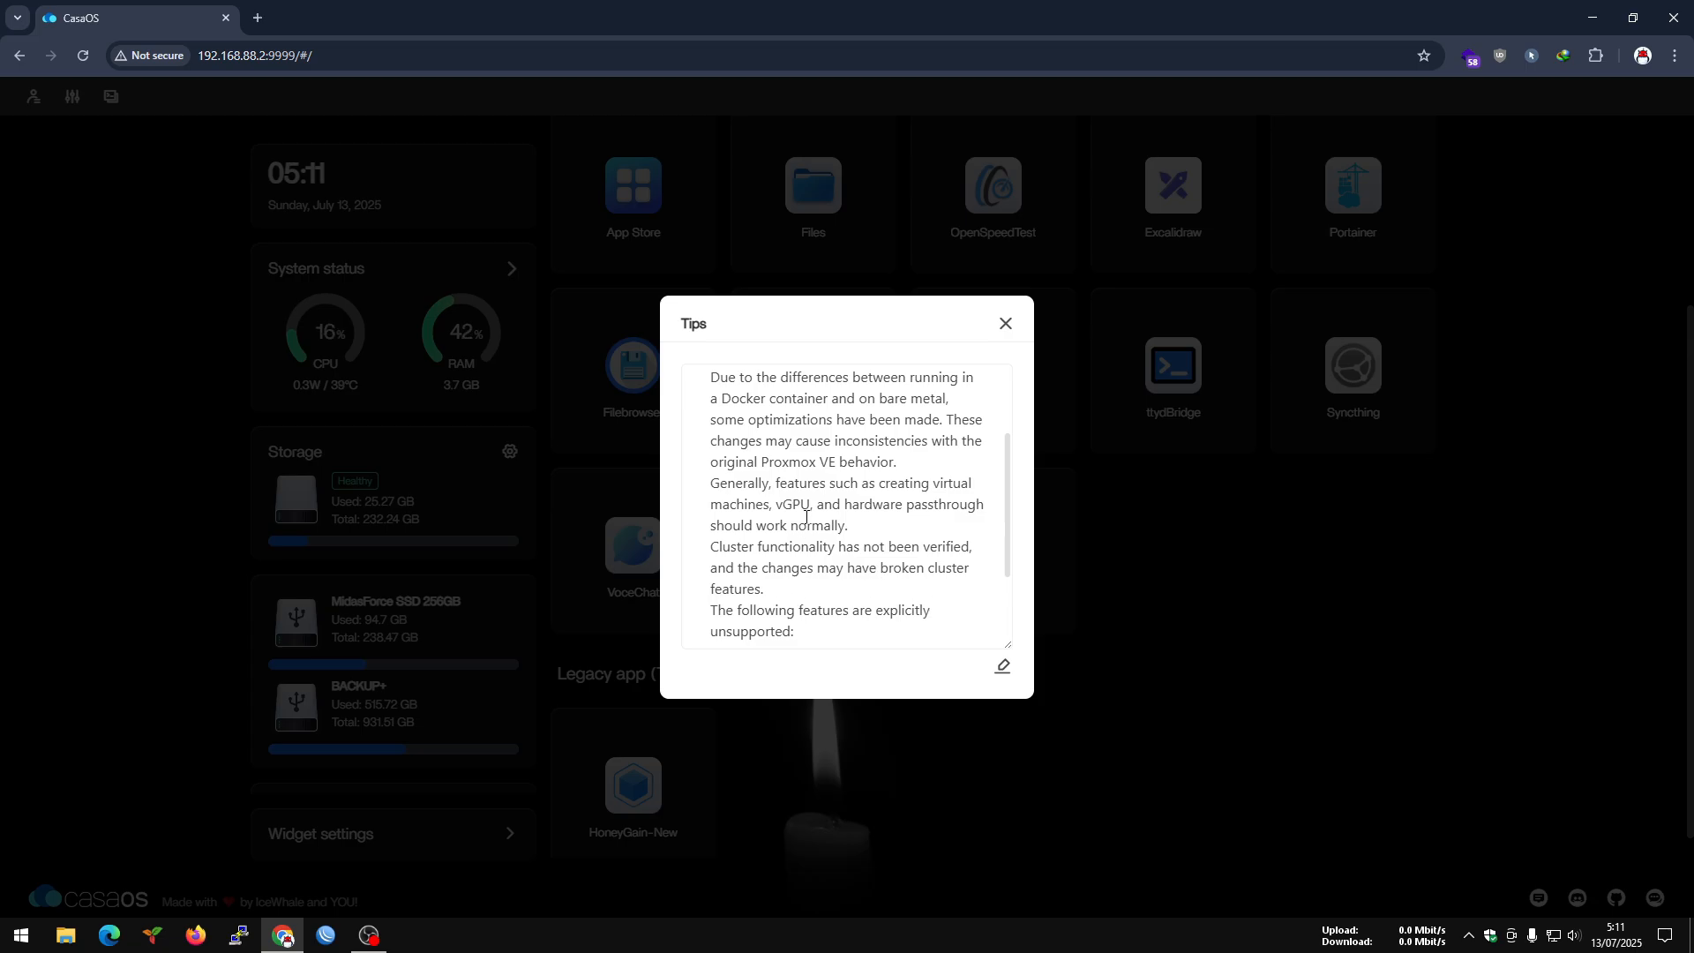
{"action": "scroll", "coordinate": [794, 582], "scroll_direction": "down", "scroll_amount": 2}
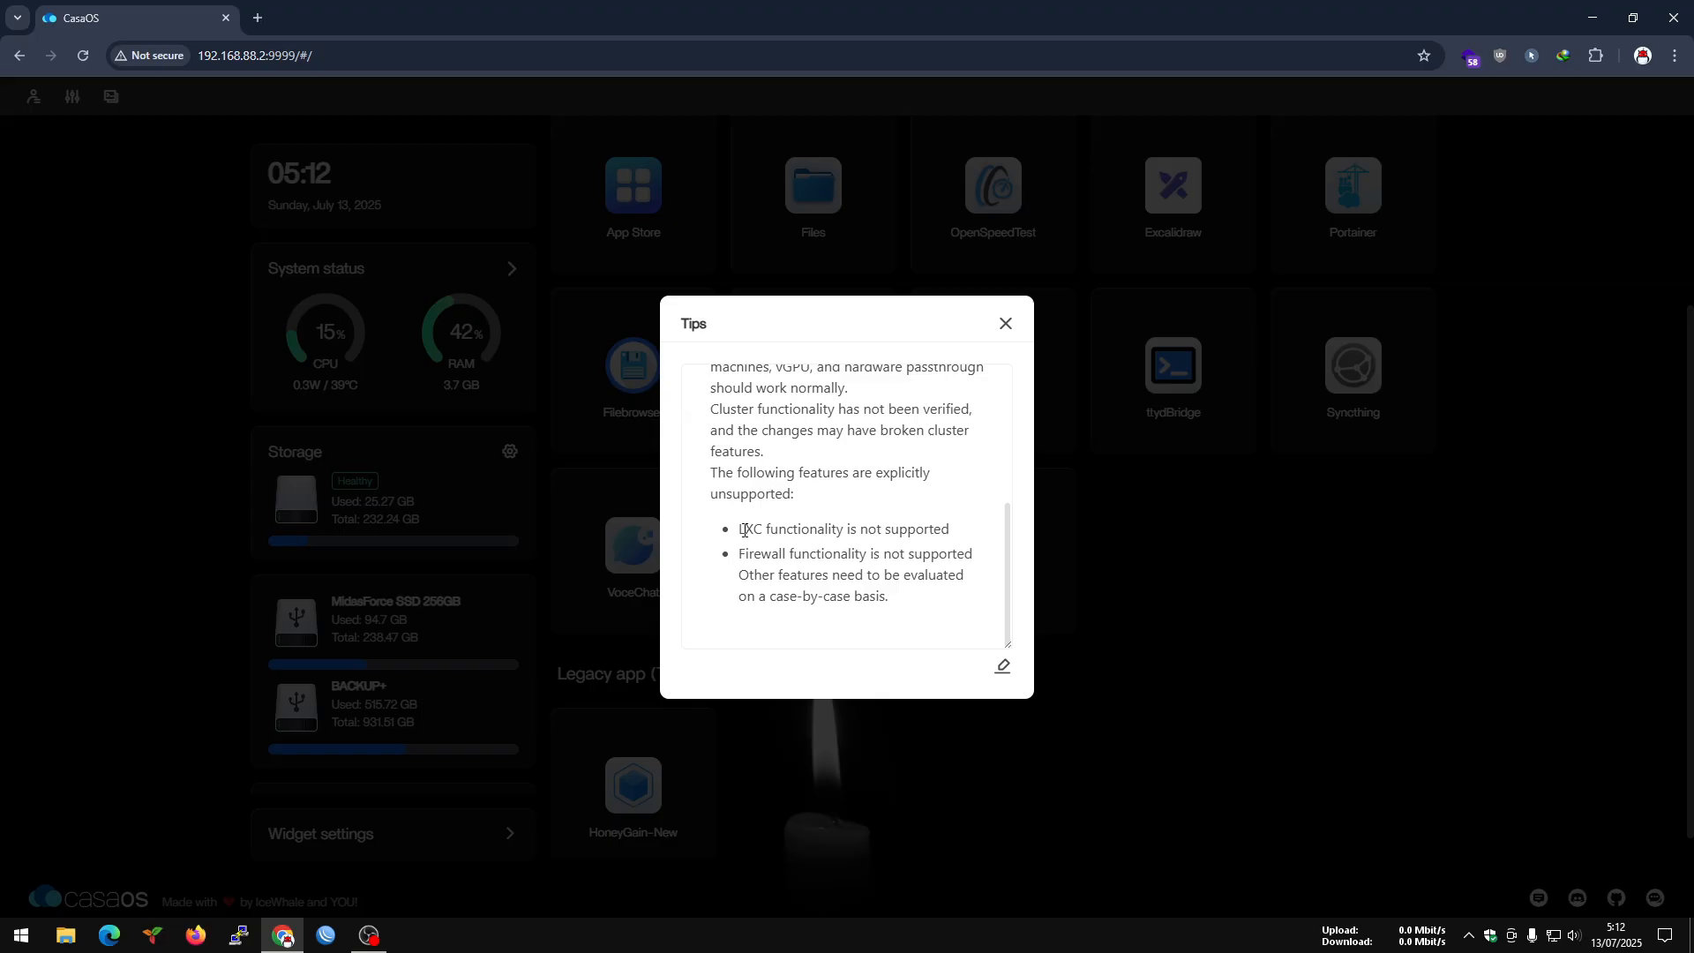
{"action": "left_click_drag", "start_coordinate": [744, 531], "coordinate": [936, 535]}
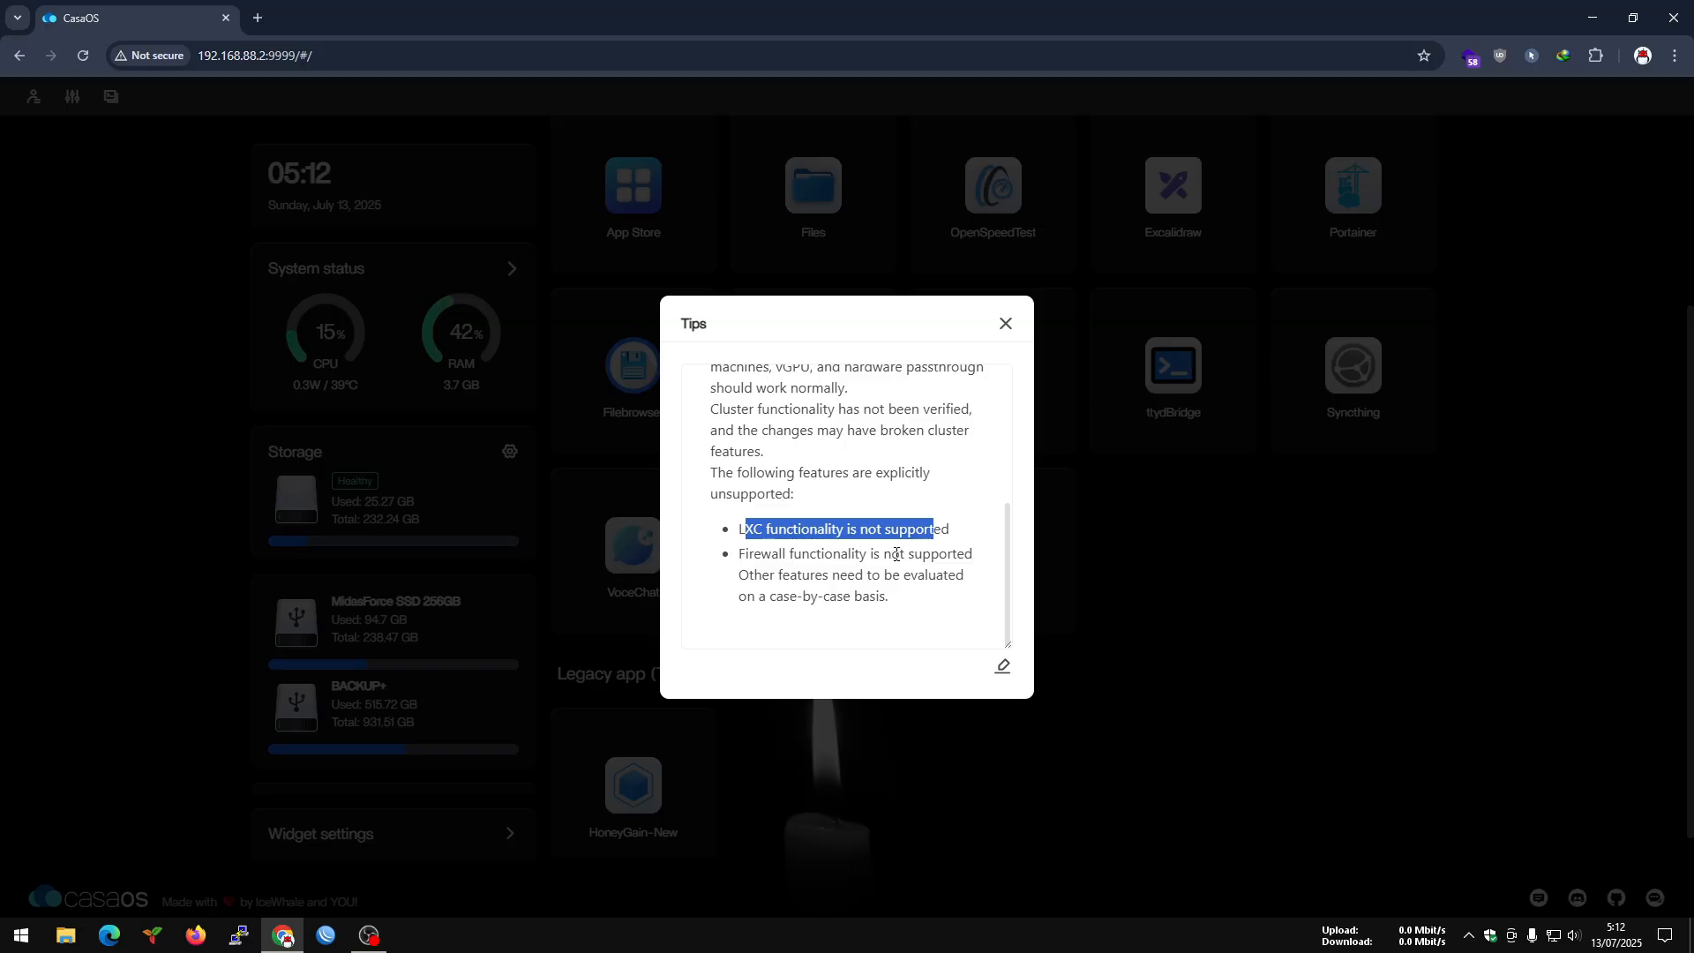
{"action": "left_click", "coordinate": [783, 531]}
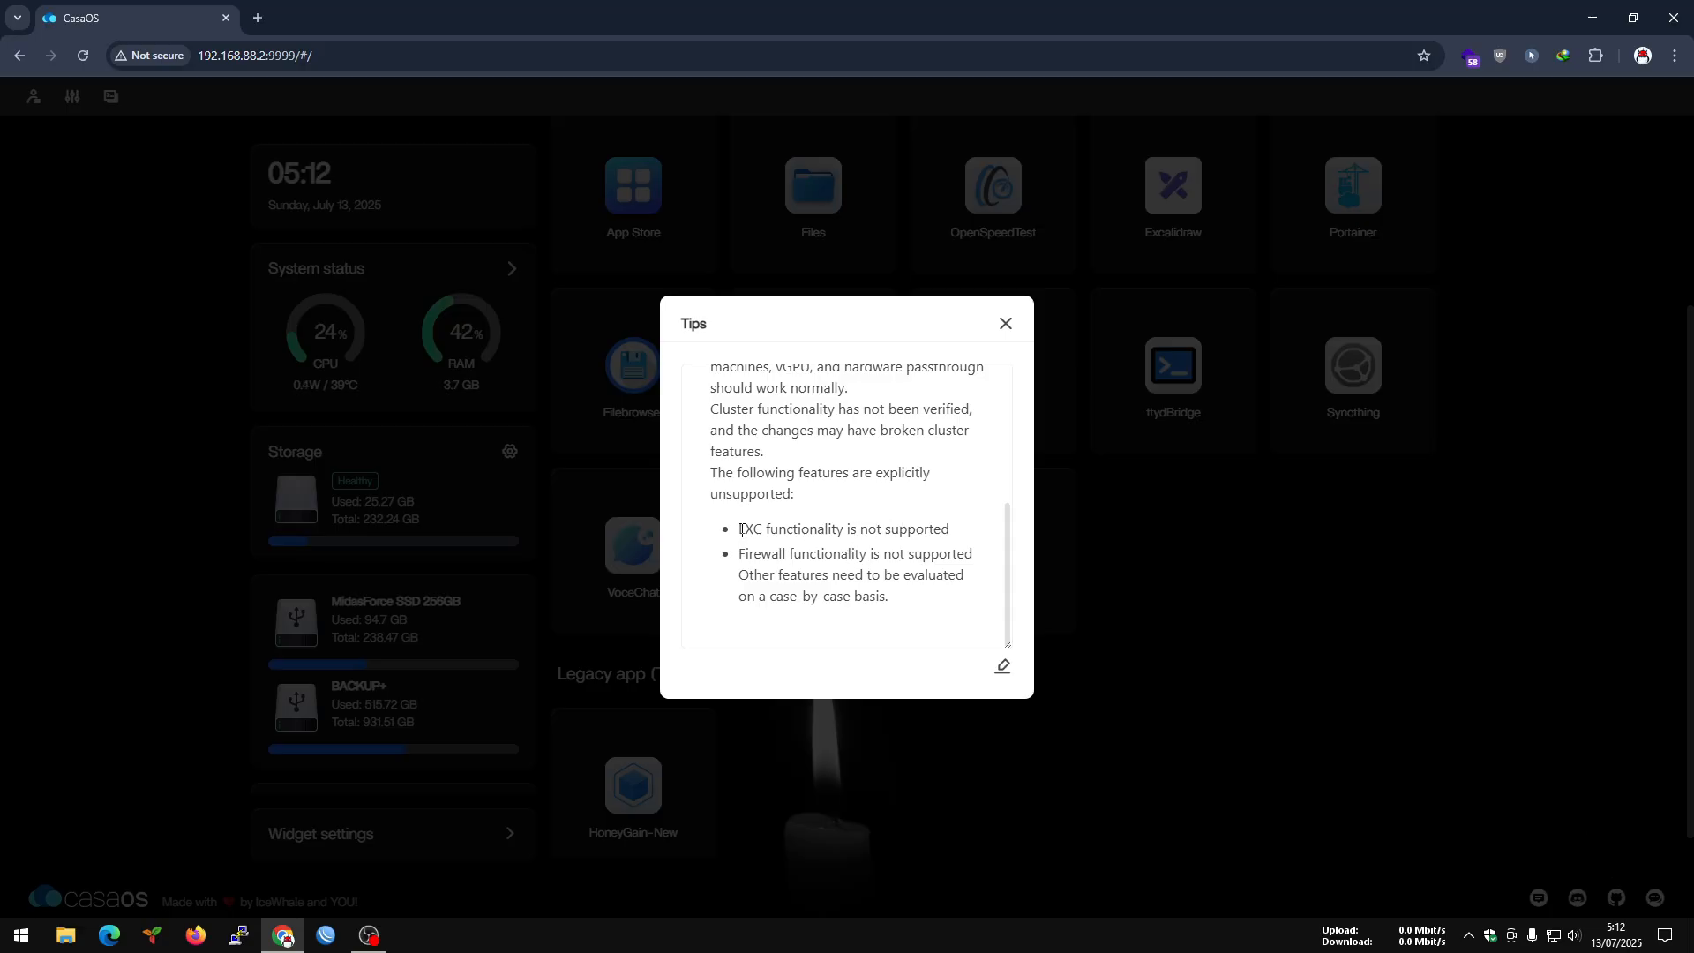
{"action": "left_click_drag", "start_coordinate": [742, 530], "coordinate": [949, 531]}
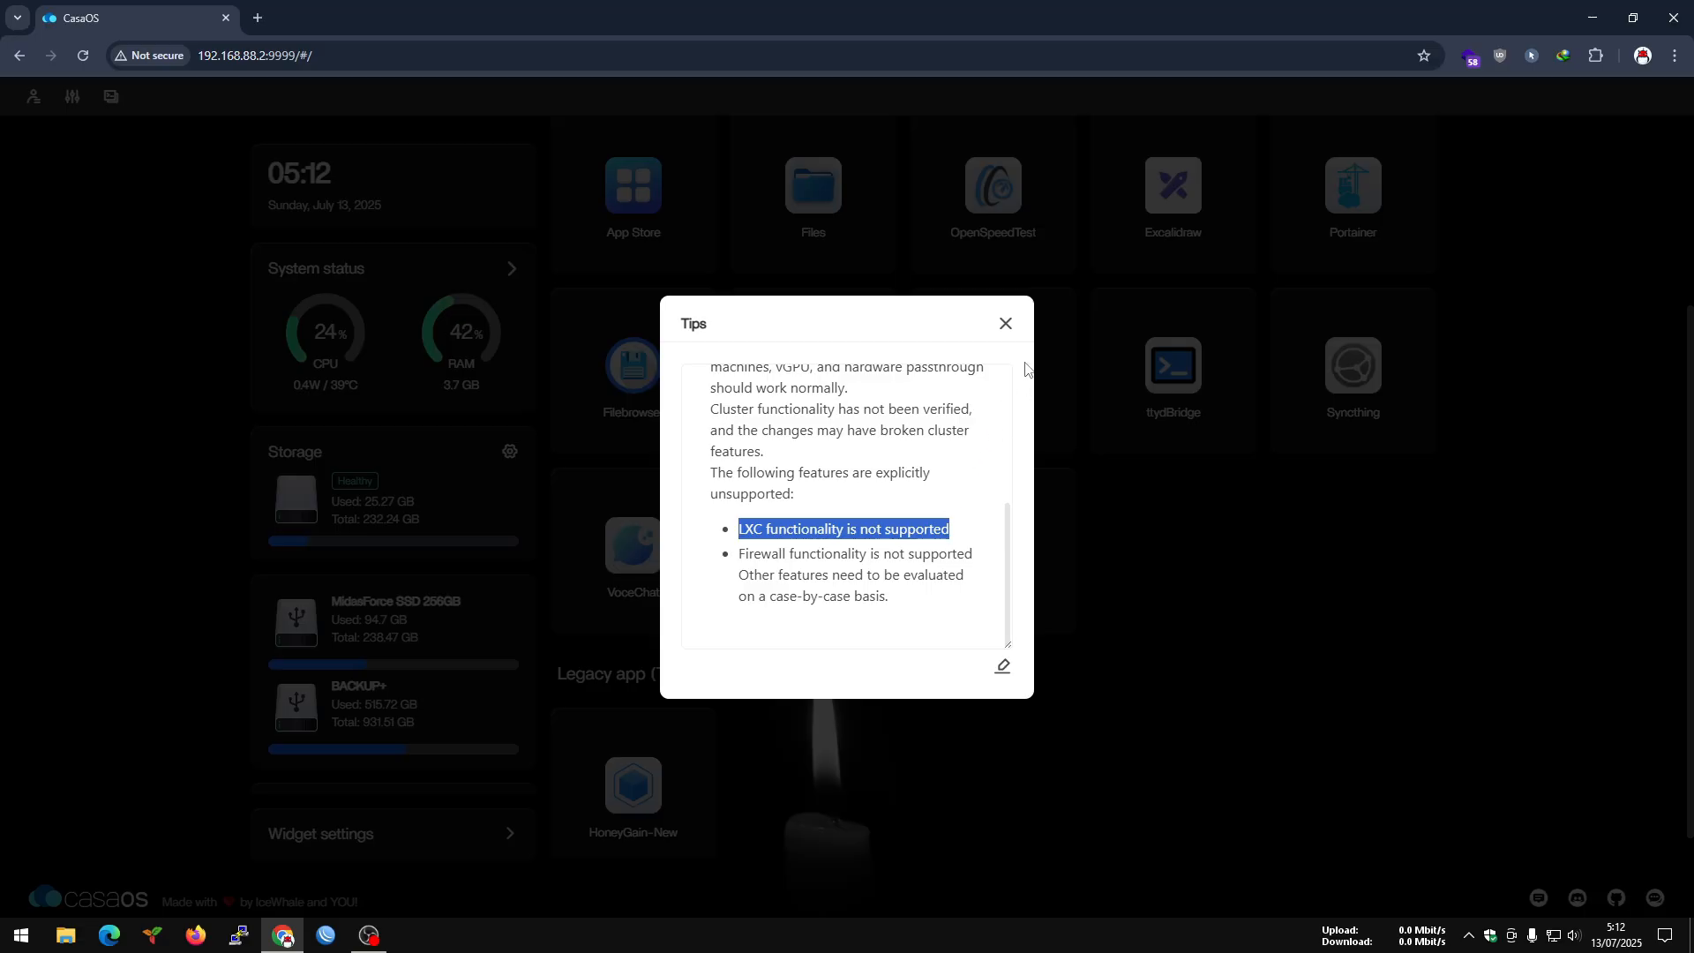
{"action": "left_click", "coordinate": [1006, 323]}
Review the Proxmox VE container settings, including its image, volumes, environment variables, devices and resource limits.
{"action": "left_click", "coordinate": [1058, 492]}
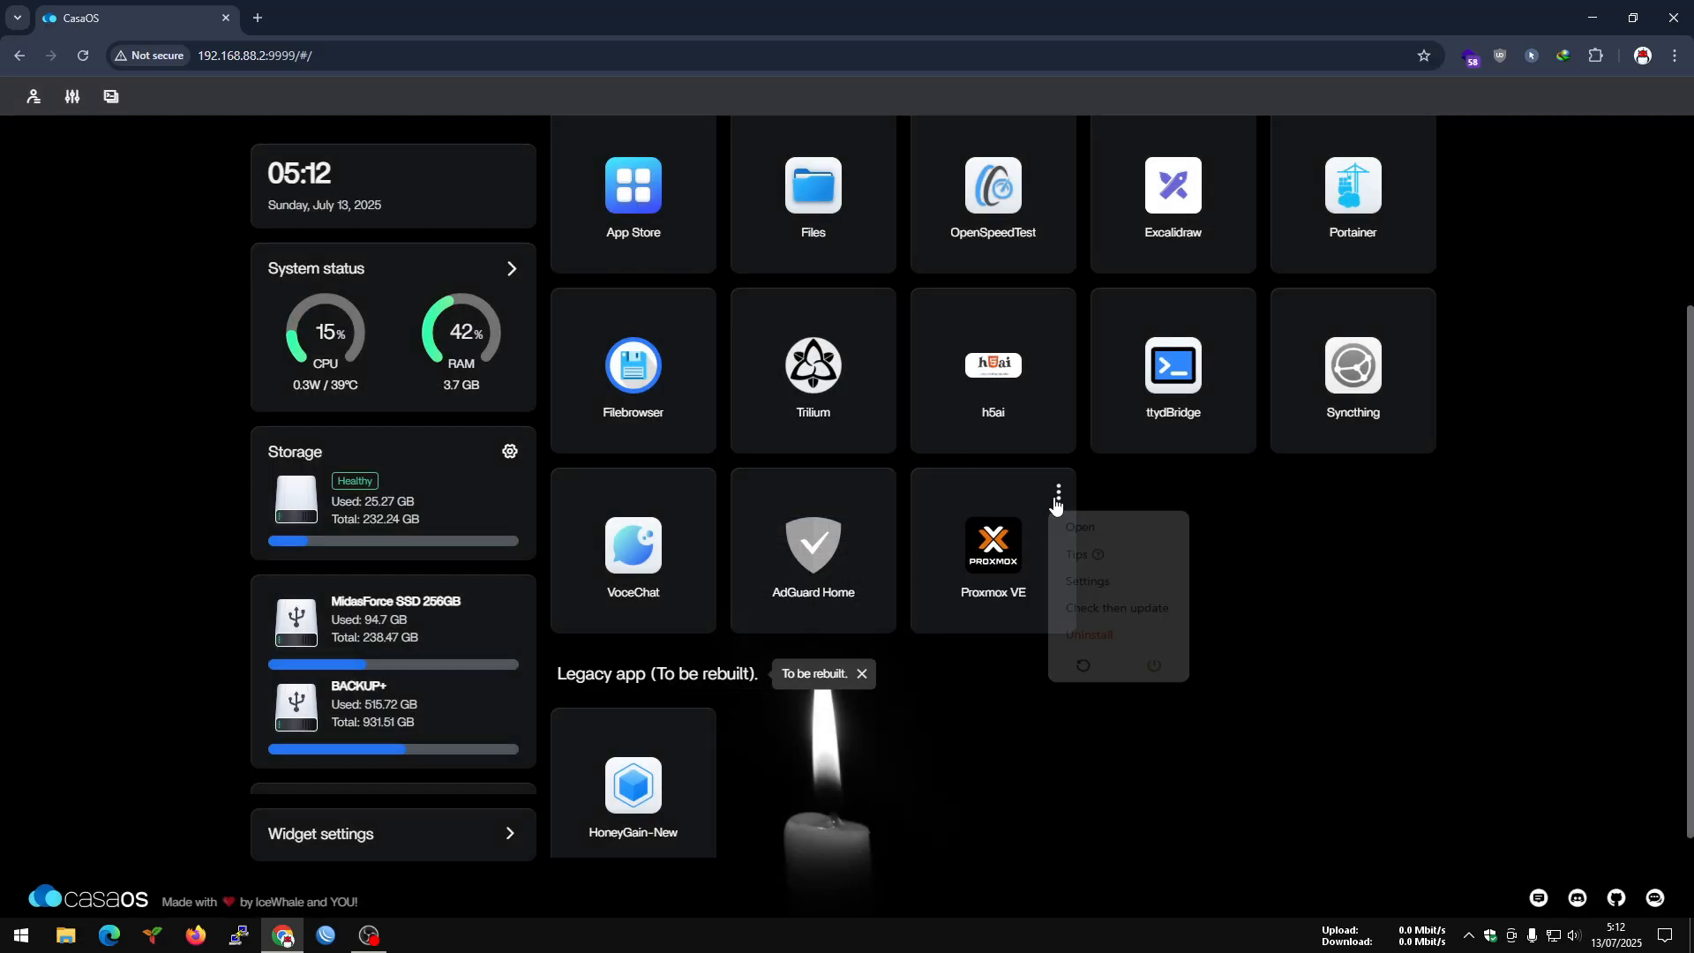
{"action": "left_click", "coordinate": [1055, 589]}
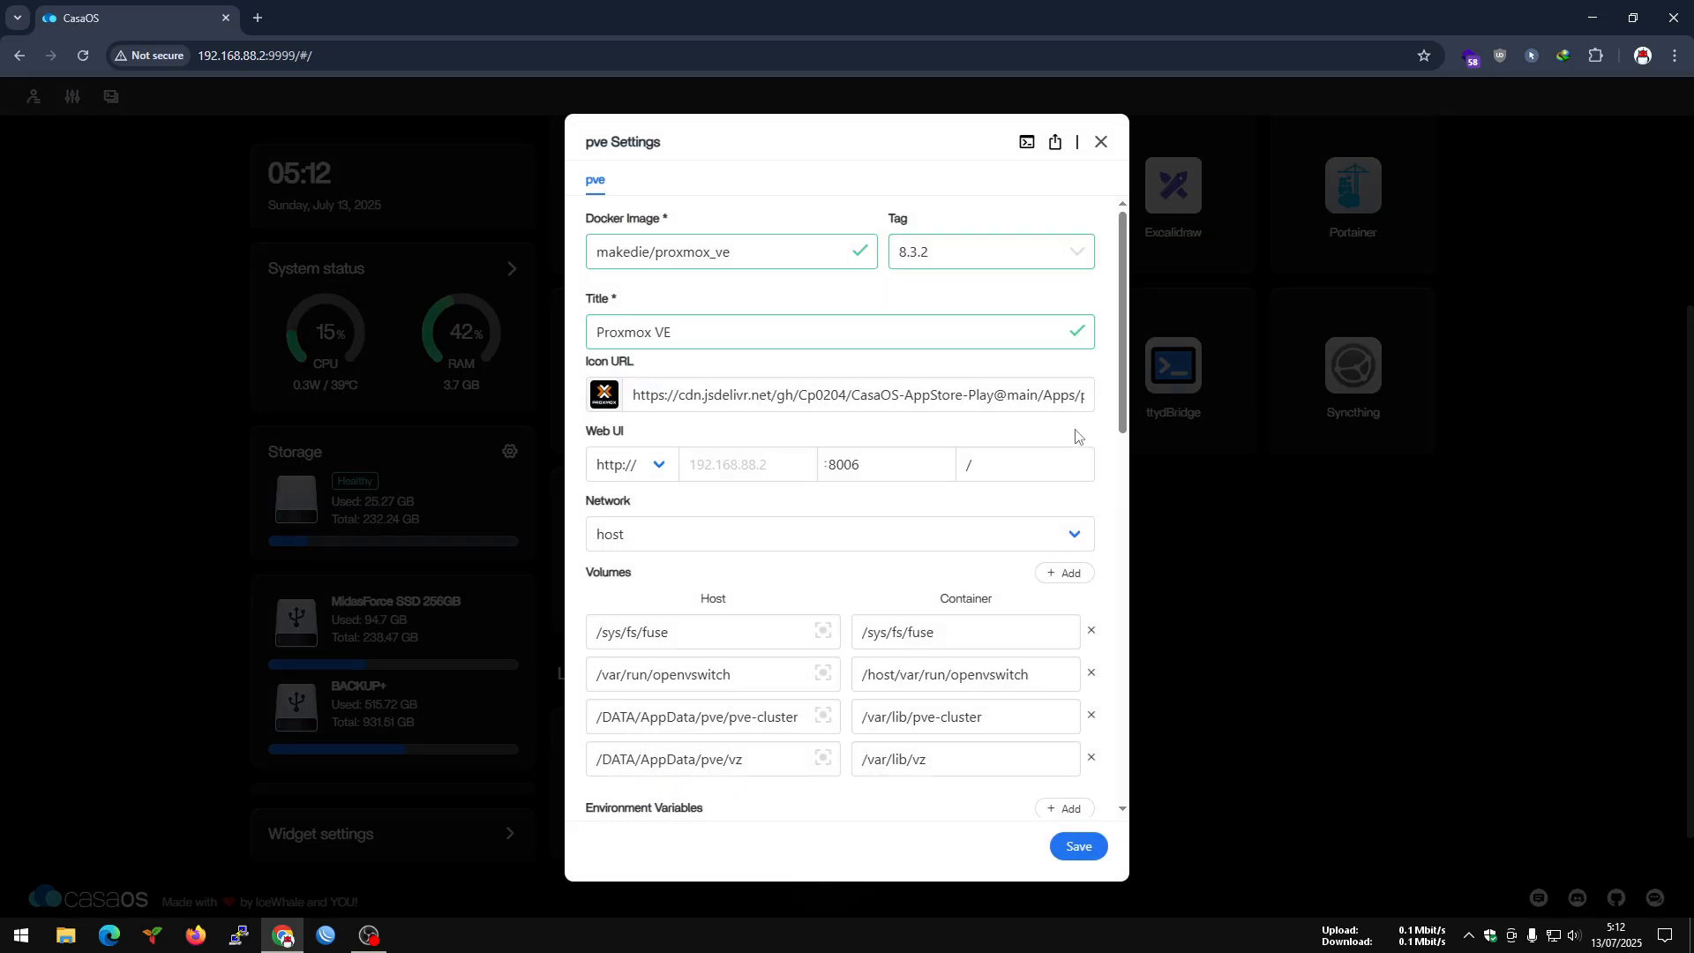
{"action": "scroll", "coordinate": [1115, 306], "scroll_direction": "down", "scroll_amount": 1}
{"action": "scroll", "coordinate": [1114, 306], "scroll_direction": "down", "scroll_amount": 7}
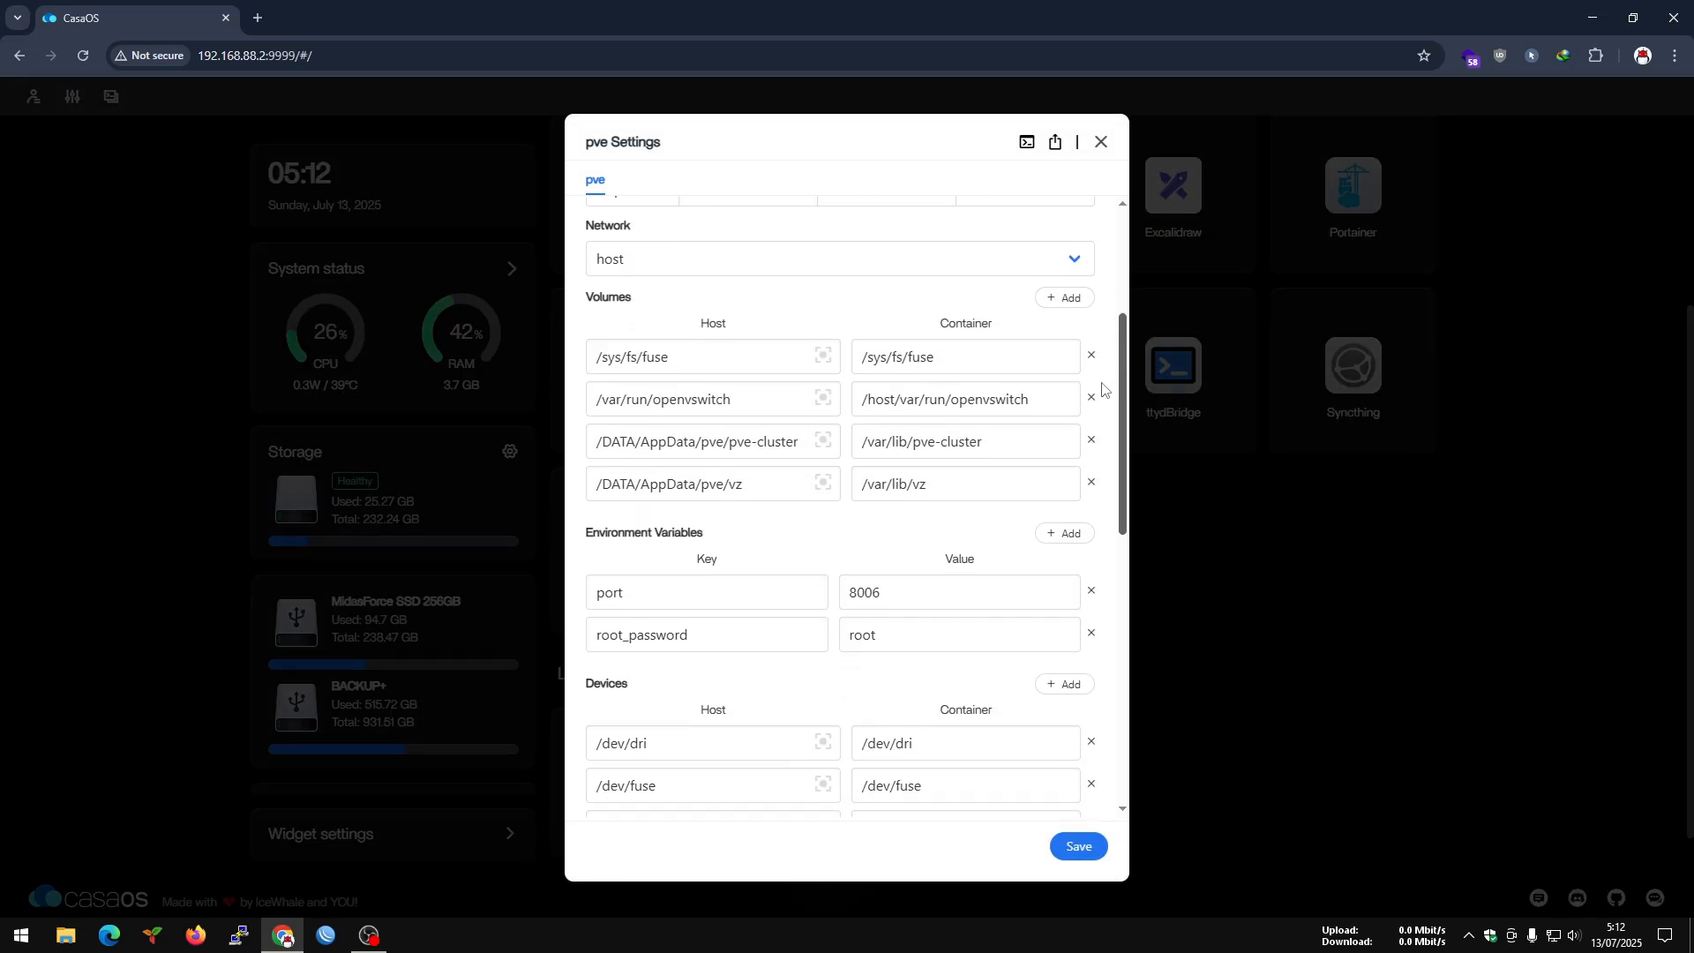
{"action": "scroll", "coordinate": [1095, 521], "scroll_direction": "down", "scroll_amount": 4}
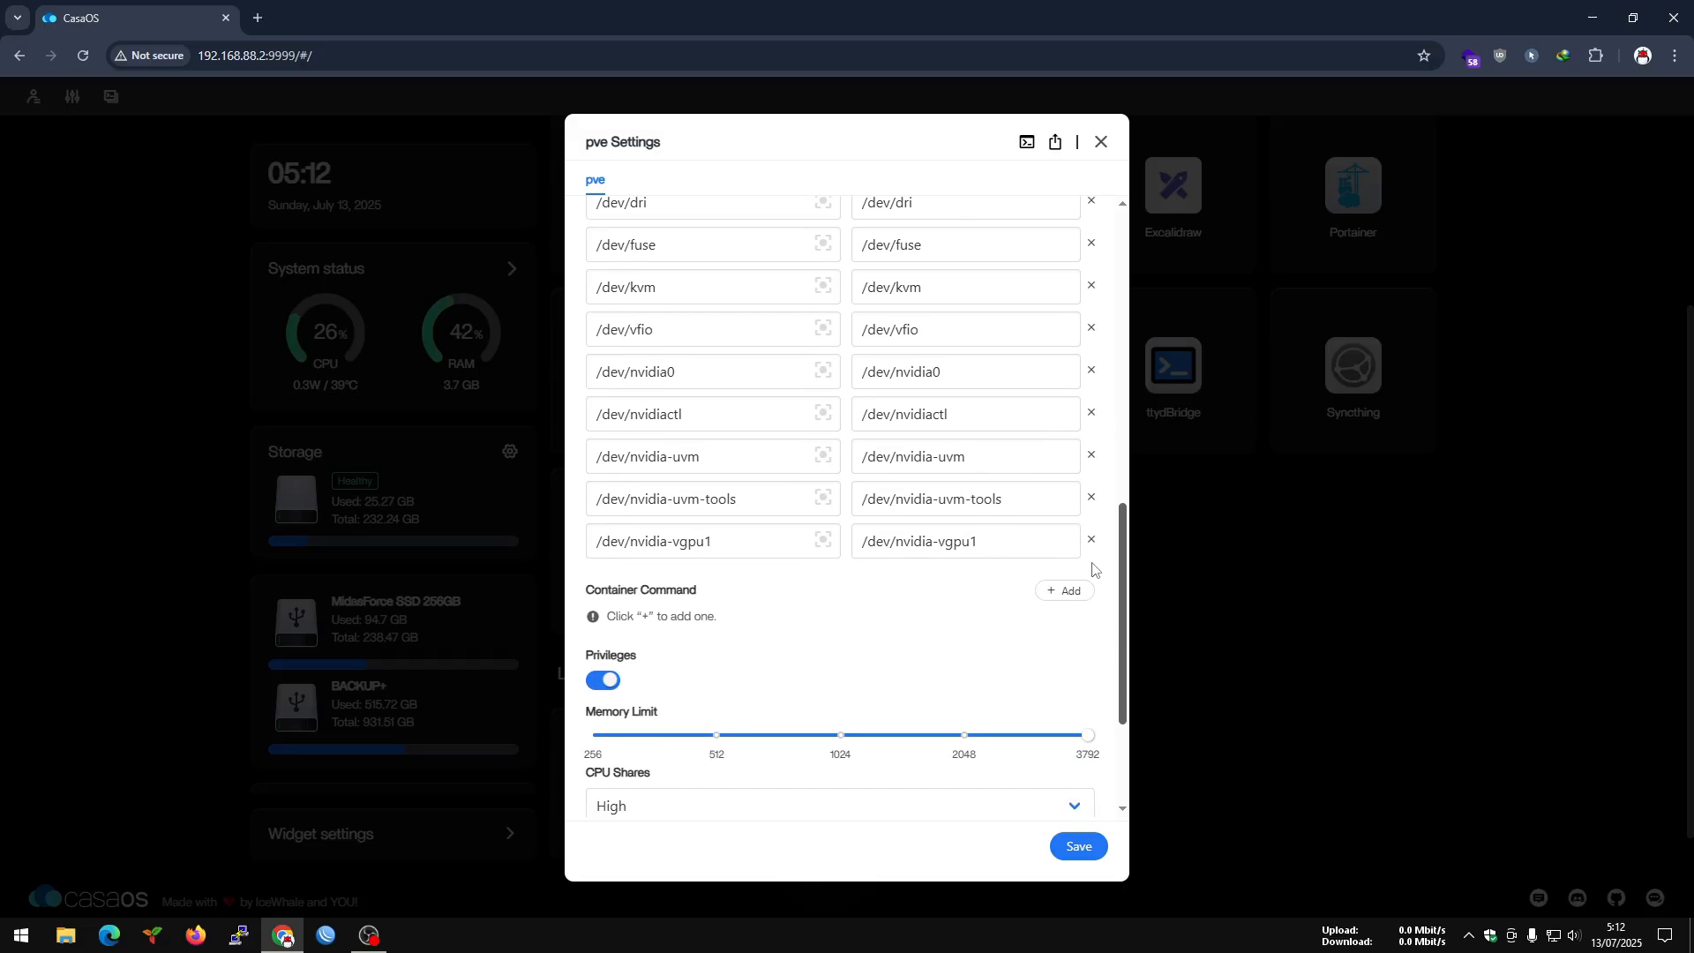
{"action": "scroll", "coordinate": [1087, 300], "scroll_direction": "up", "scroll_amount": 9}
{"action": "scroll", "coordinate": [1087, 300], "scroll_direction": "up", "scroll_amount": 3}
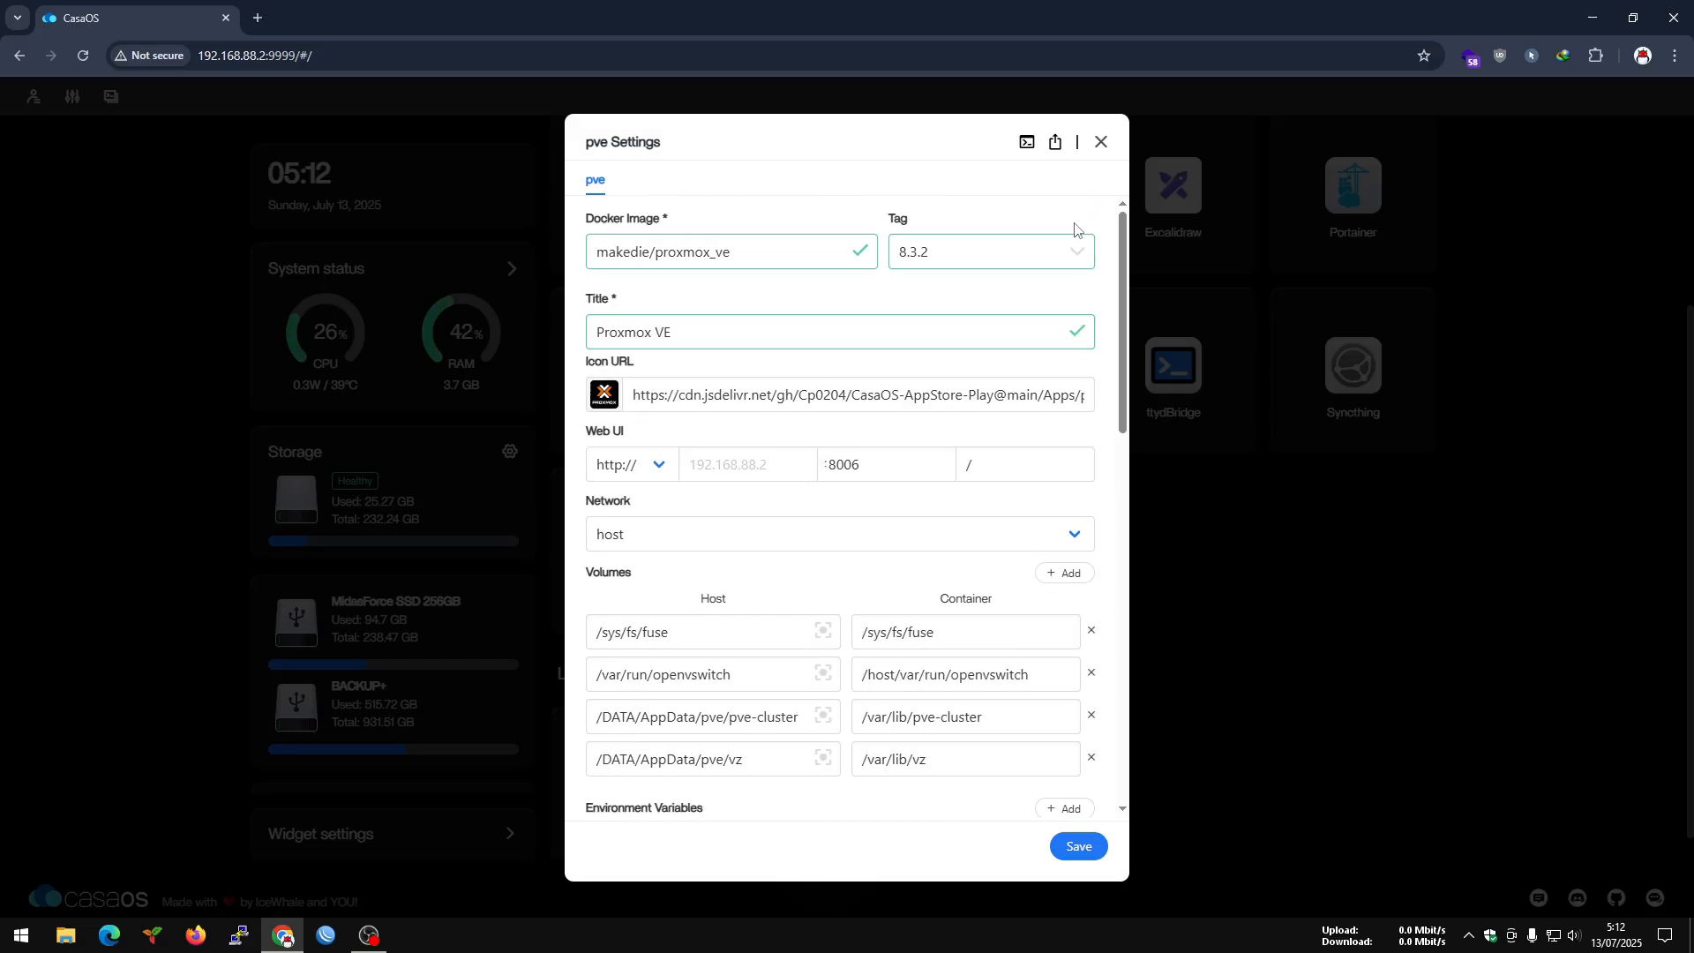
Copy the Docker image name makedie/proxmox_ve, search the web for it, and open its Docker Hub page, accepting the cookies.
{"action": "triple_click", "coordinate": [766, 255]}
{"action": "key", "text": "ctrl+c"}
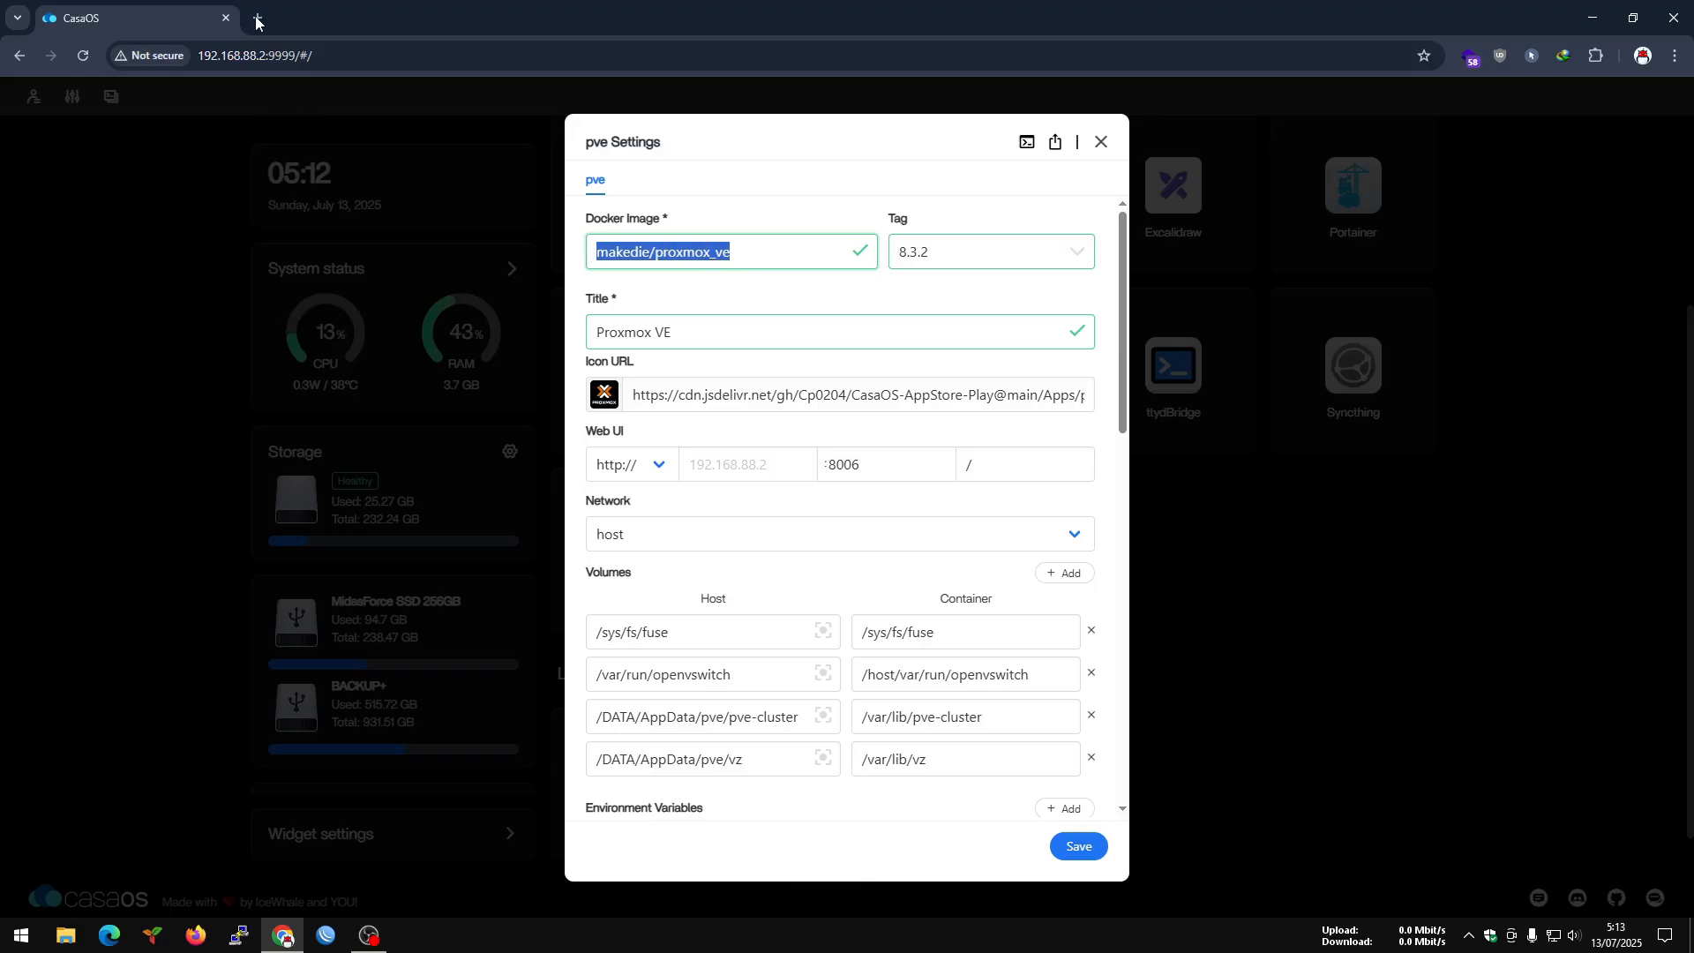
{"action": "left_click", "coordinate": [258, 17]}
{"action": "right_click", "coordinate": [273, 57]}
{"action": "left_click", "coordinate": [392, 235]}
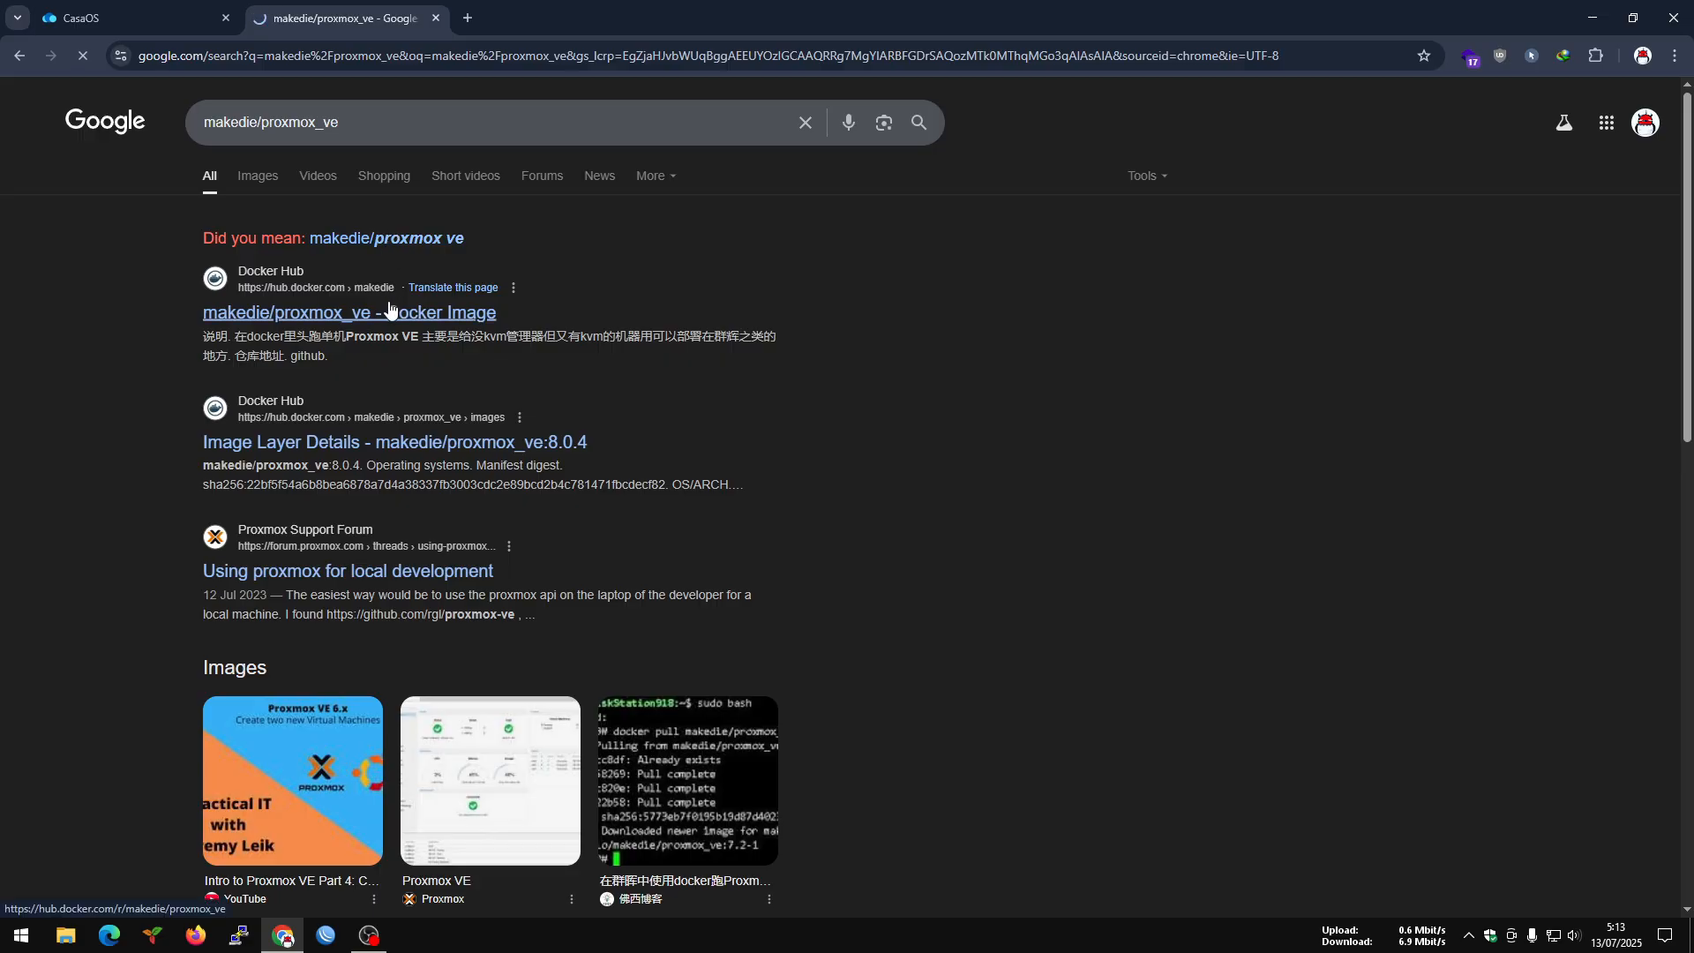
{"action": "left_click", "coordinate": [389, 309]}
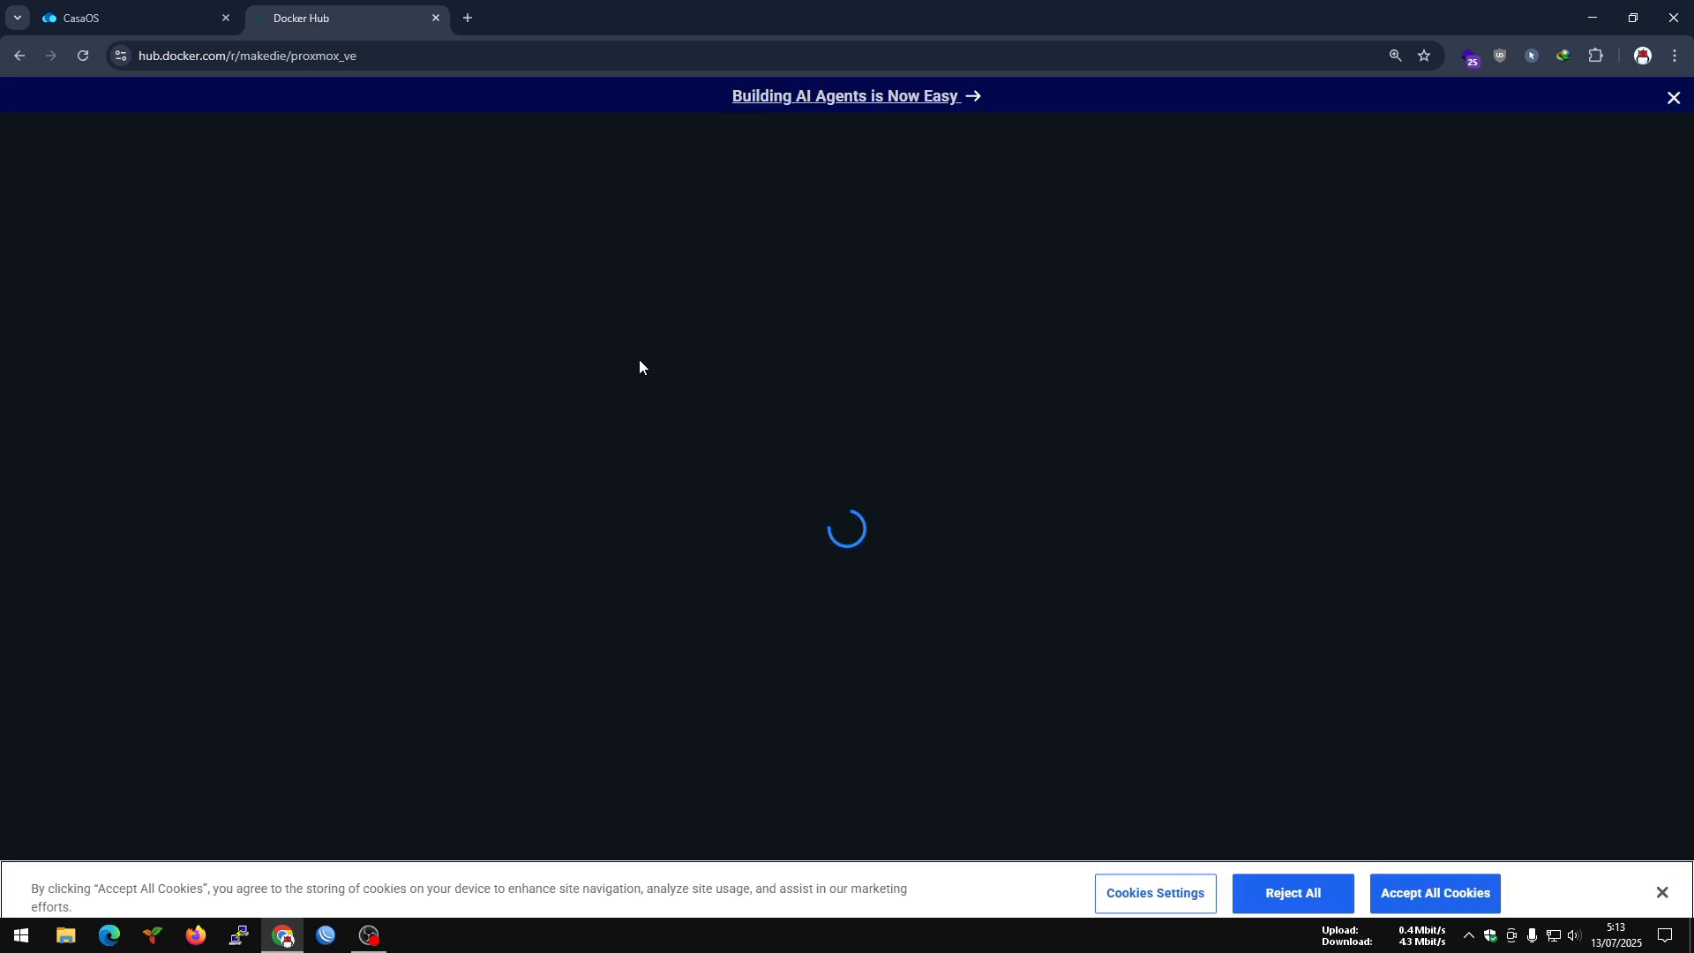
{"action": "left_click", "coordinate": [1407, 884]}
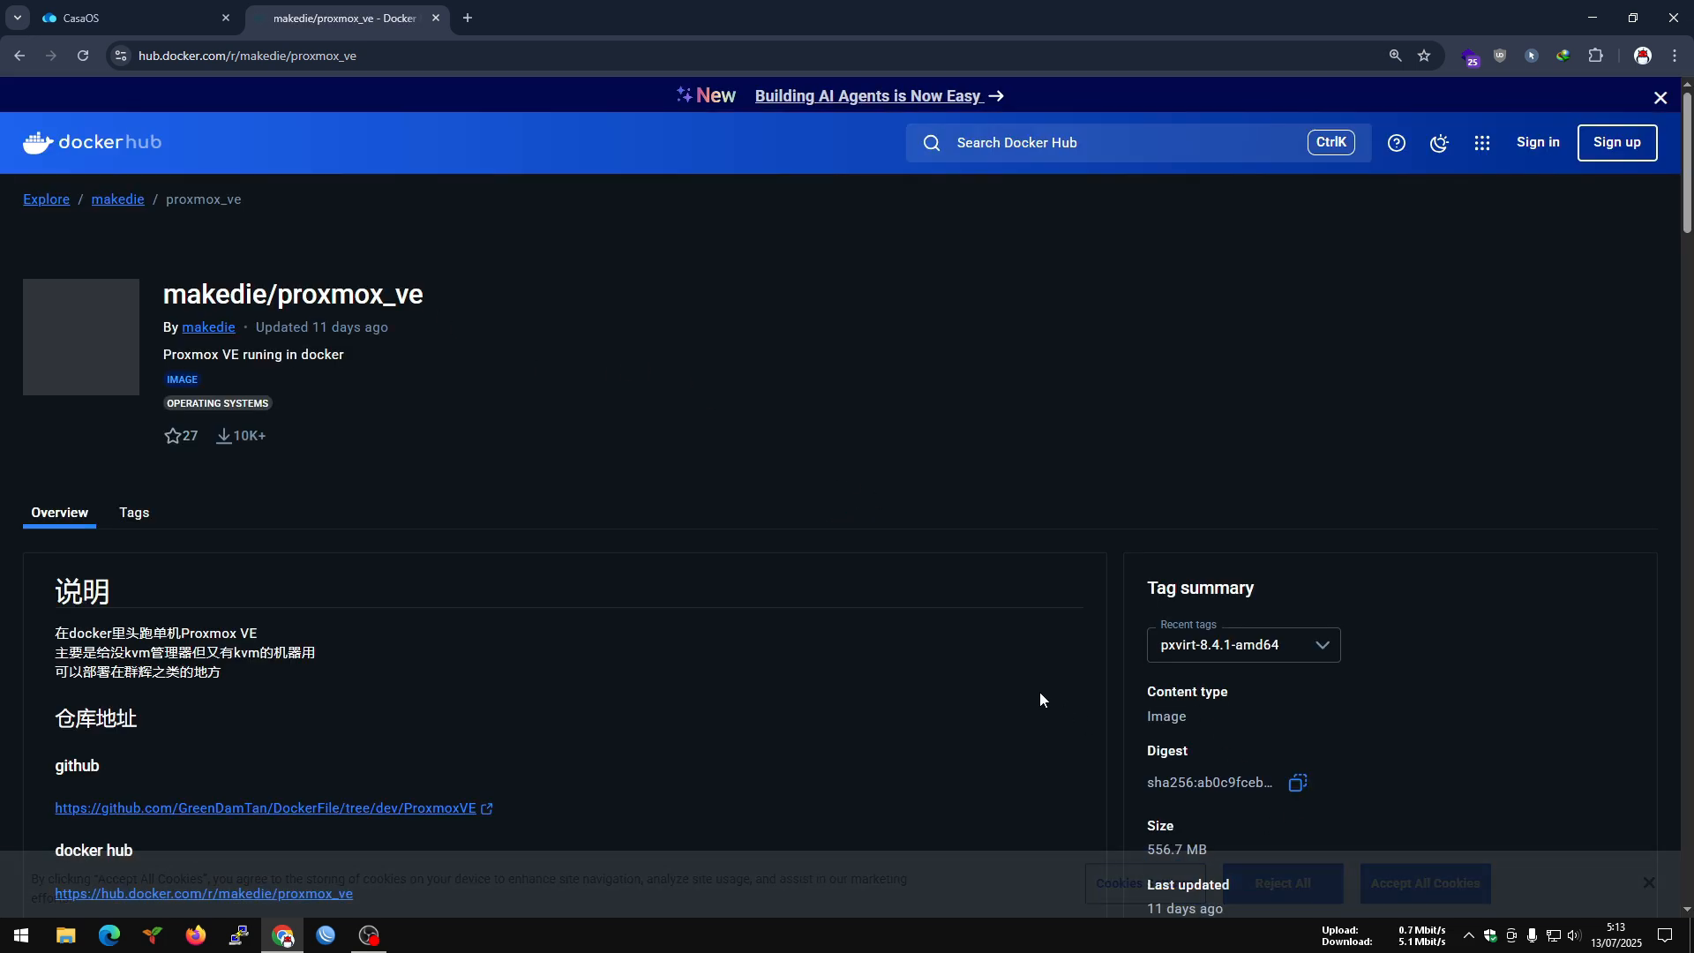
{"action": "scroll", "coordinate": [1368, 663], "scroll_direction": "down", "scroll_amount": 2}
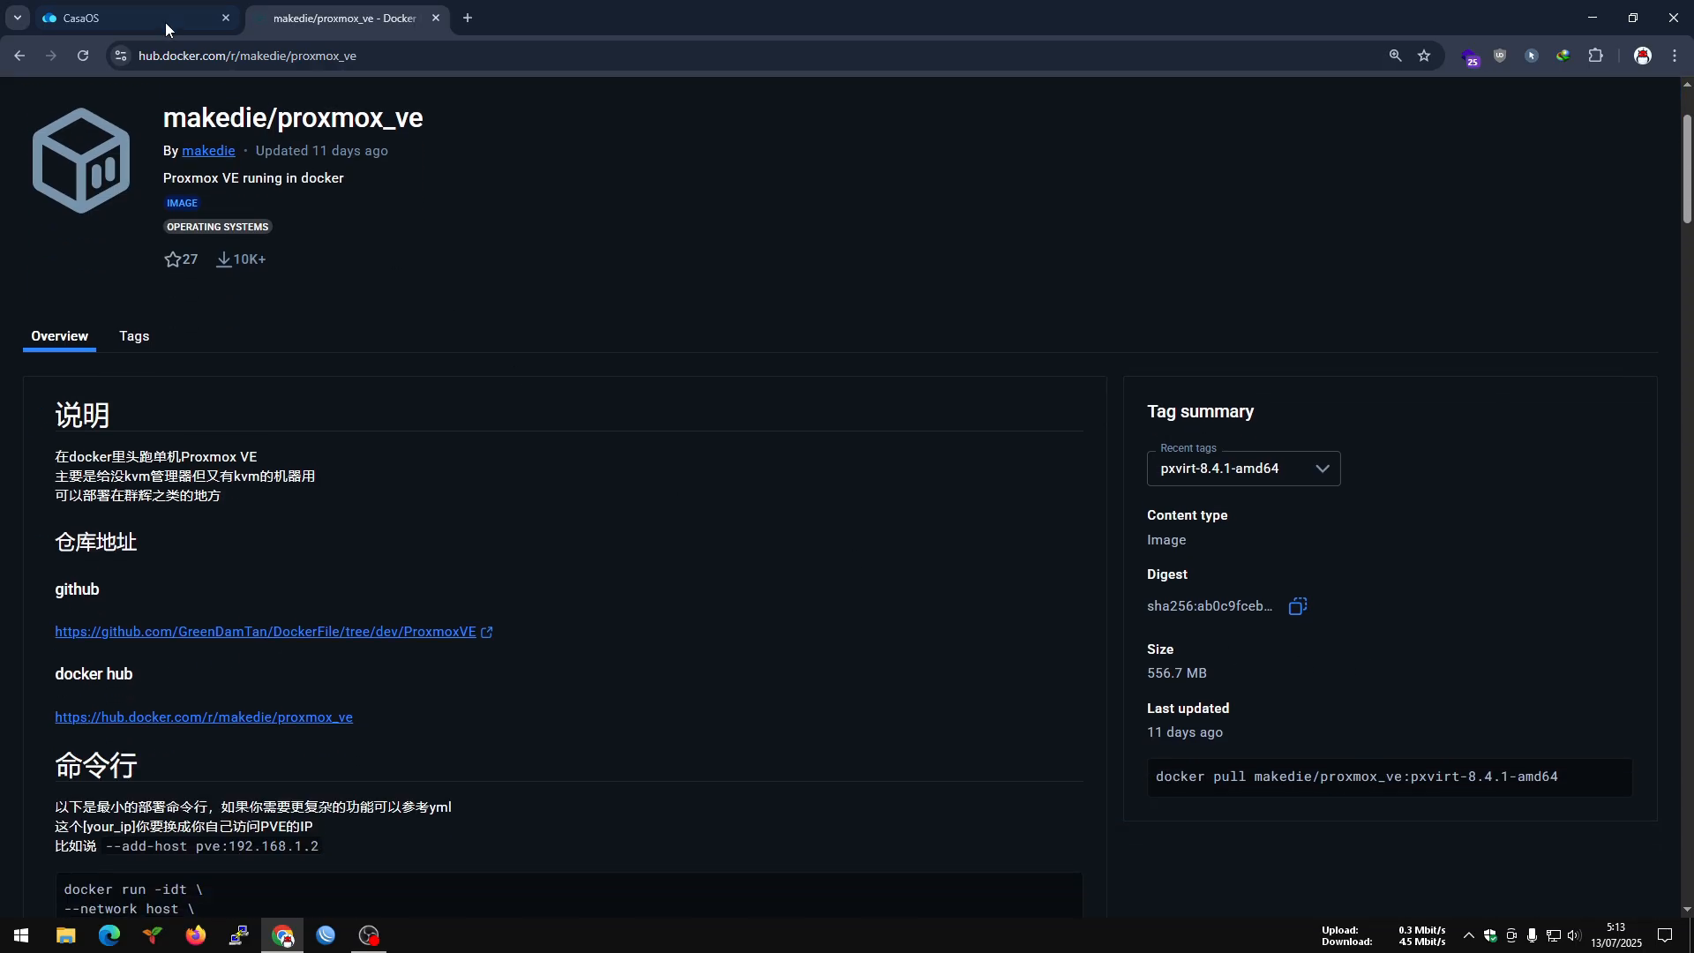
Check the image tag set in the CasaOS app settings against the recent tags listed for makedie/proxmox_ve on Docker Hub.
{"action": "left_click", "coordinate": [132, 18]}
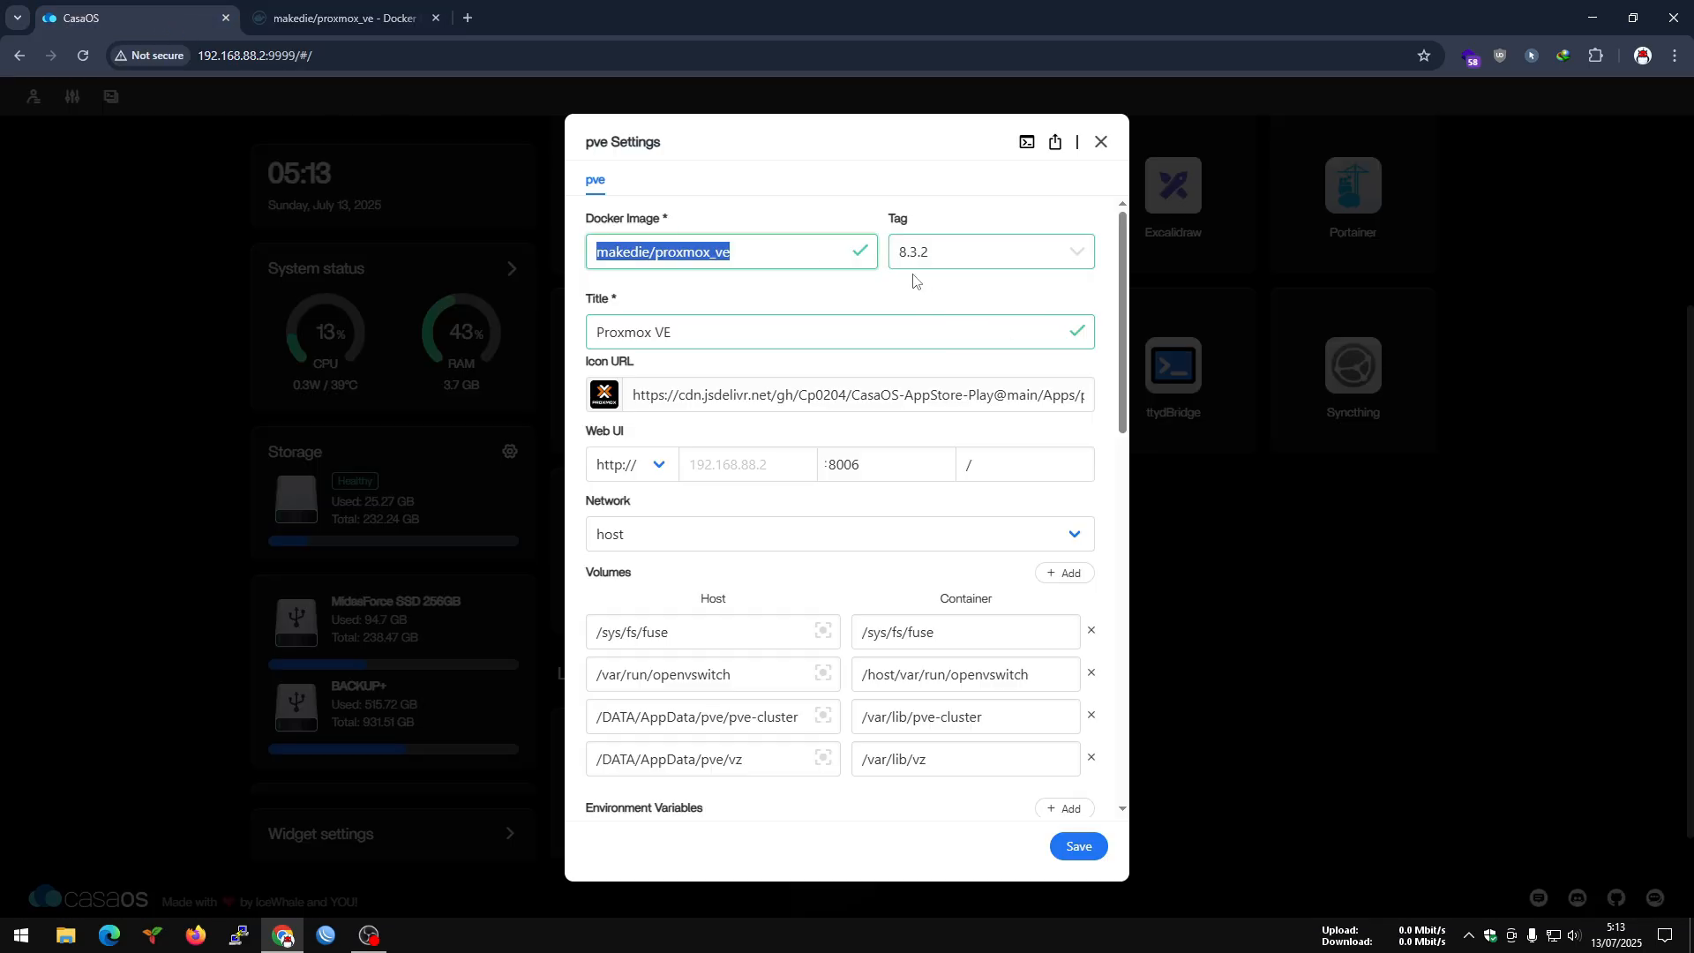
{"action": "left_click", "coordinate": [344, 18]}
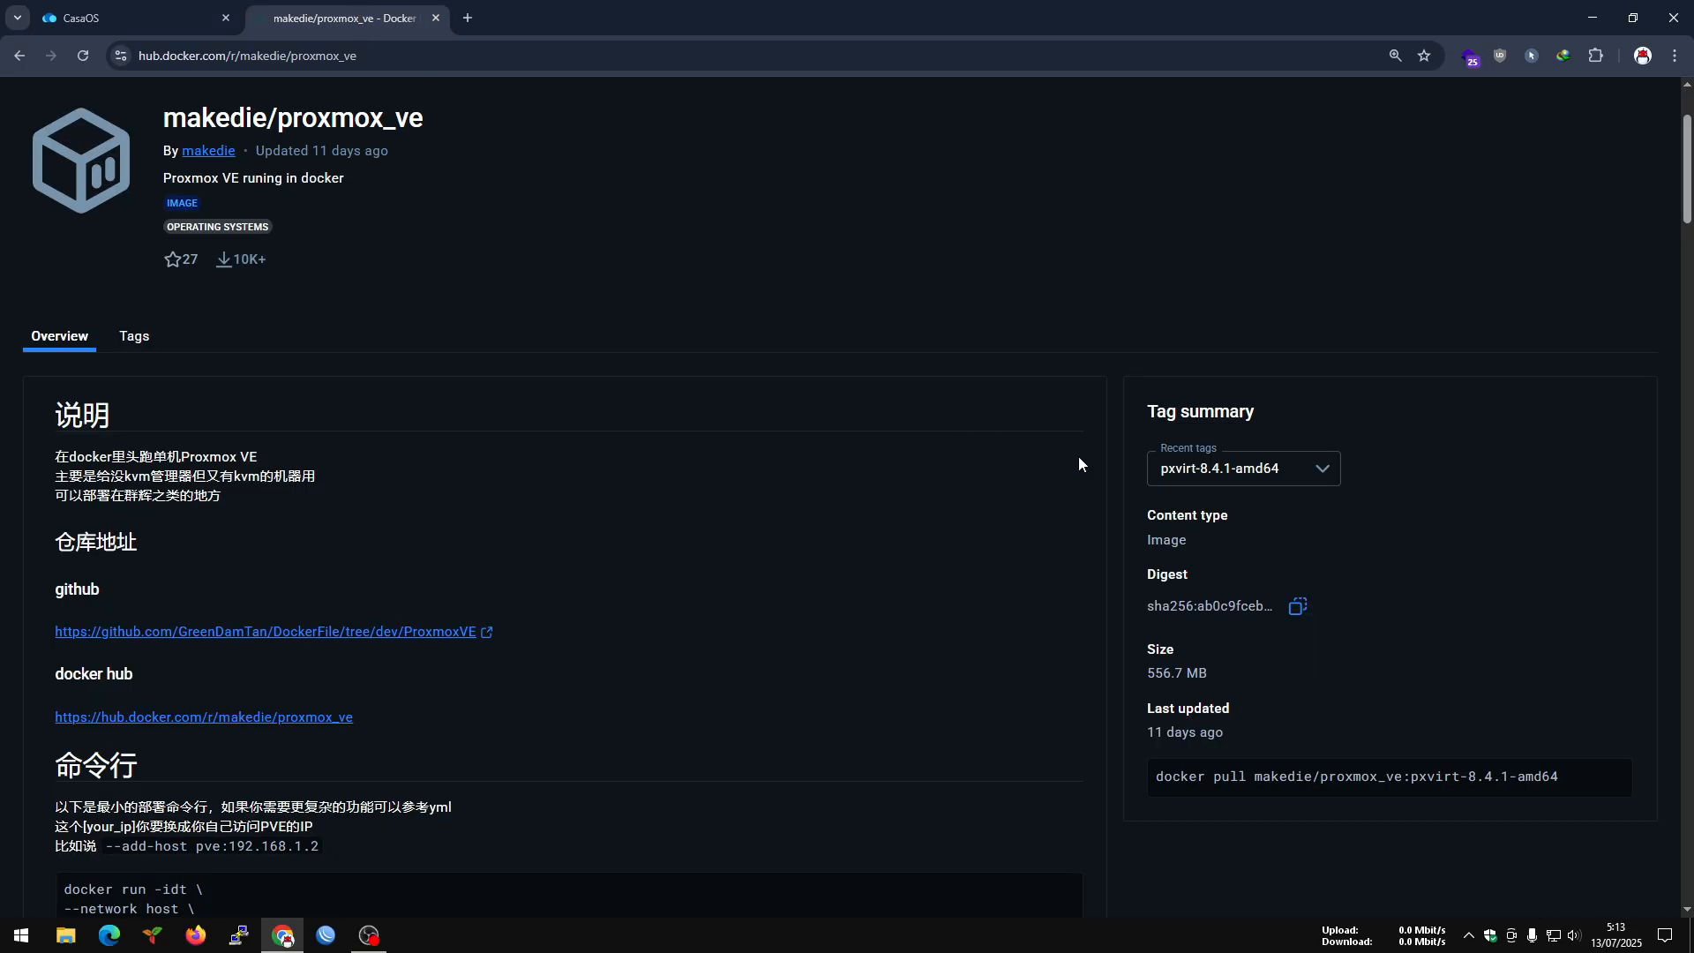
{"action": "left_click", "coordinate": [1313, 474]}
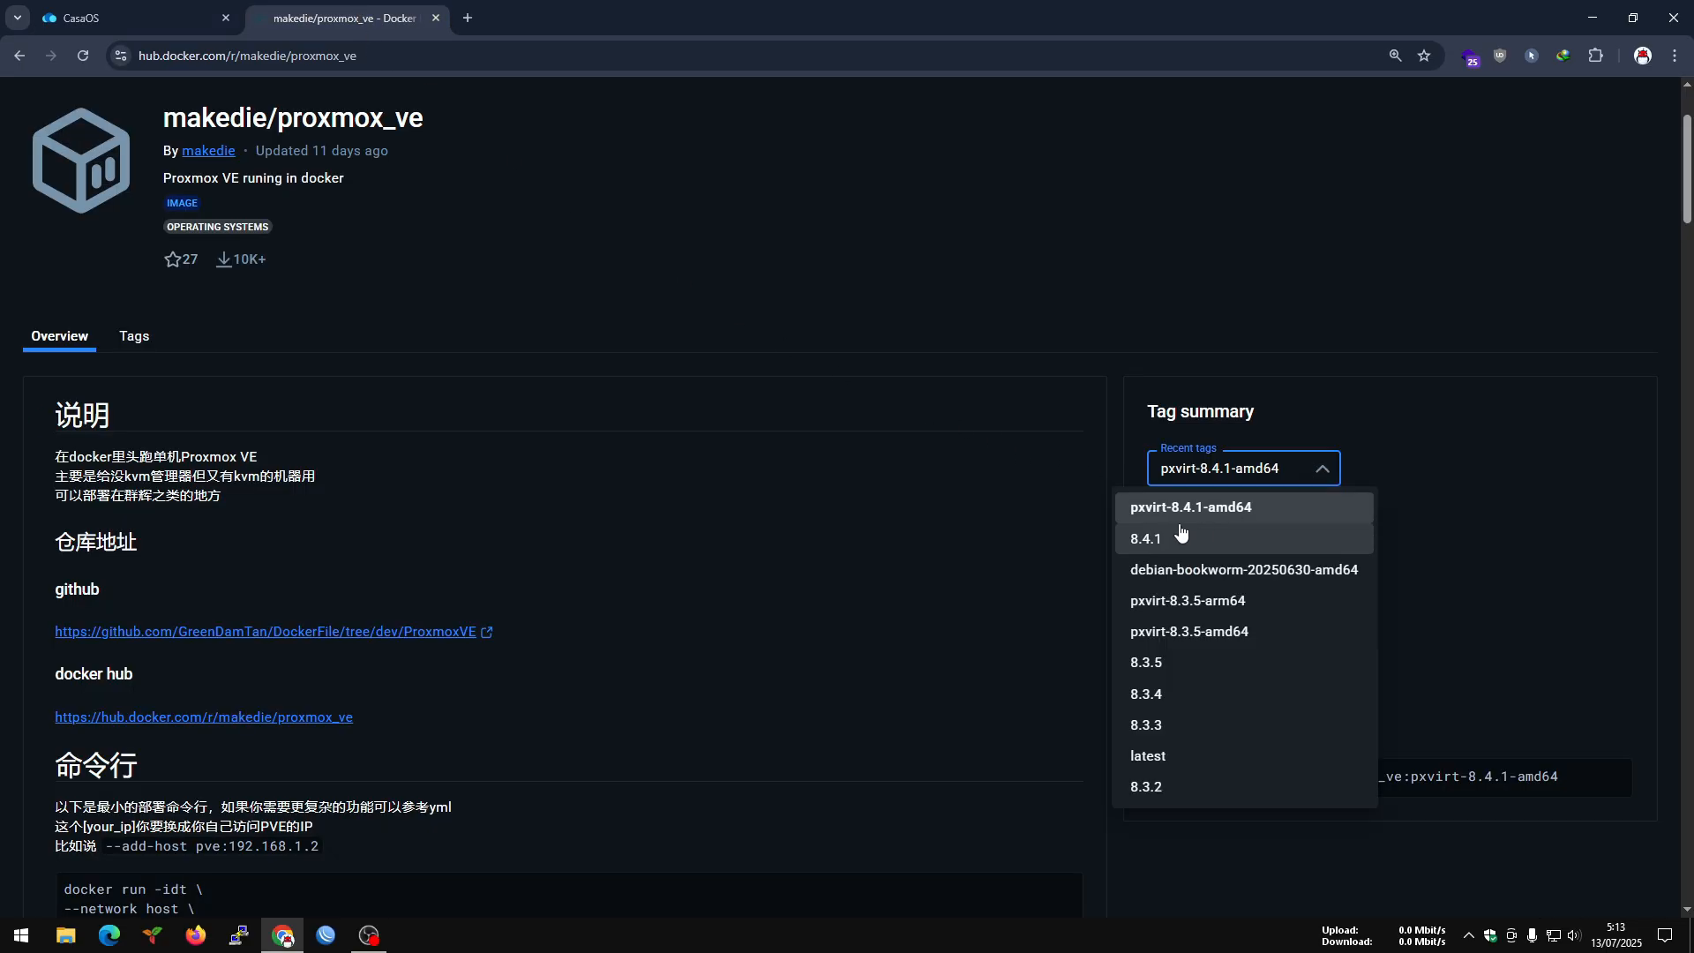
{"action": "scroll", "coordinate": [1186, 702], "scroll_direction": "down", "scroll_amount": 2}
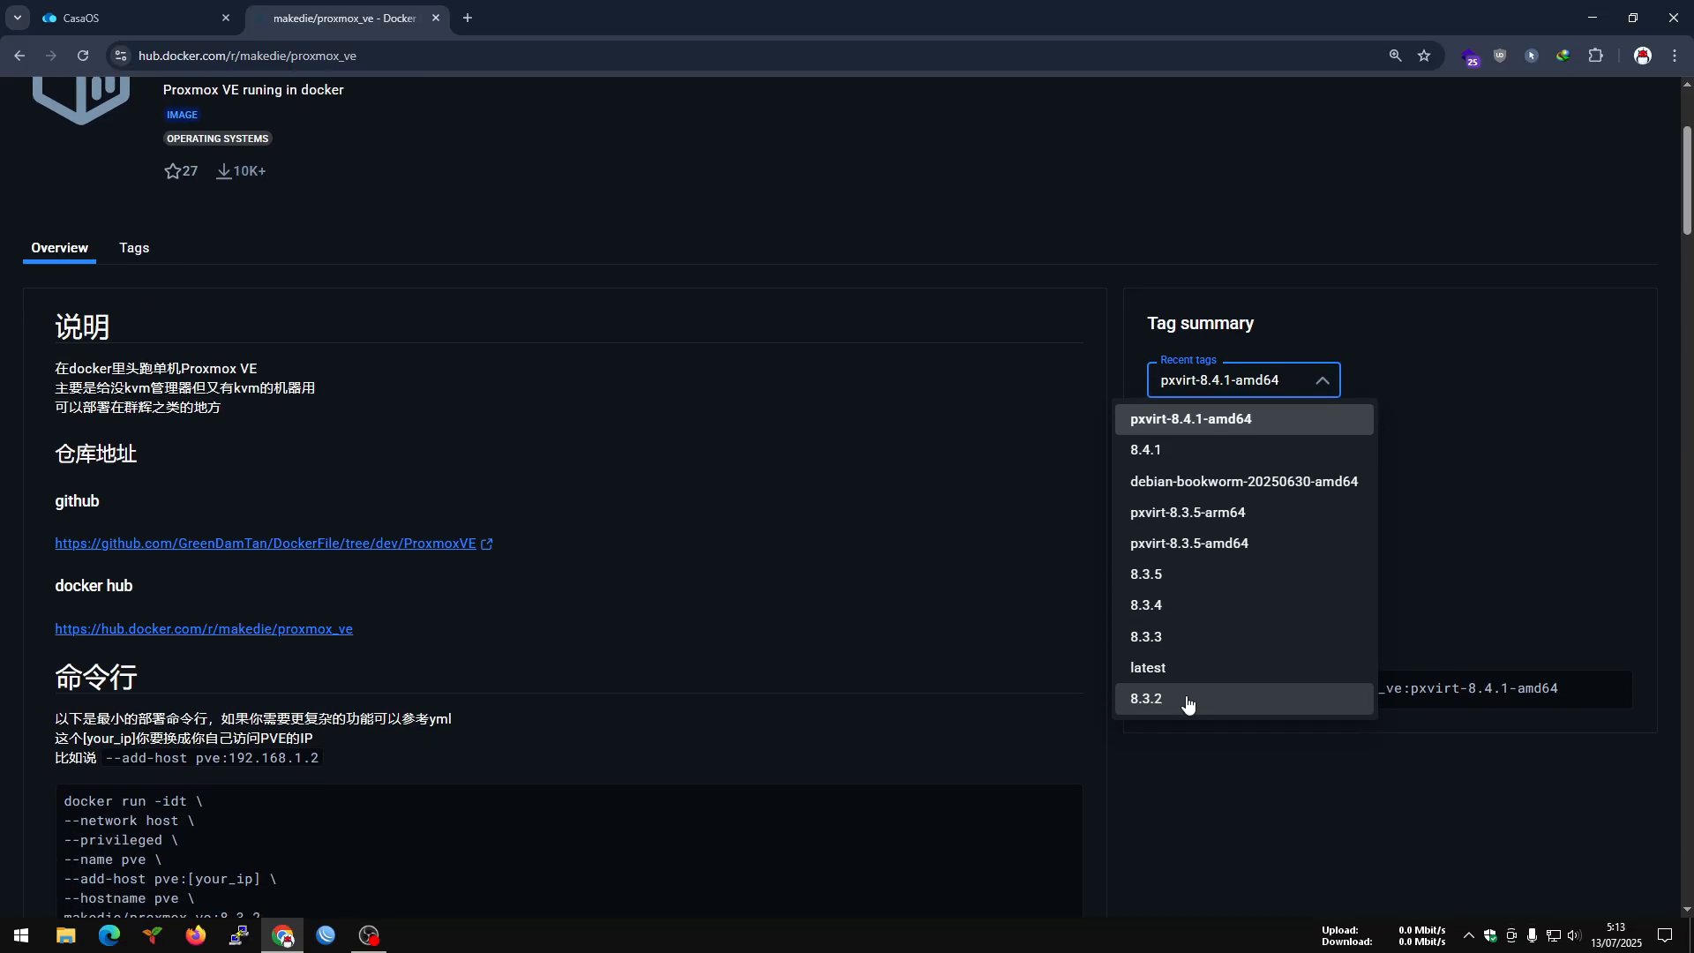
{"action": "scroll", "coordinate": [1186, 697], "scroll_direction": "up", "scroll_amount": 2}
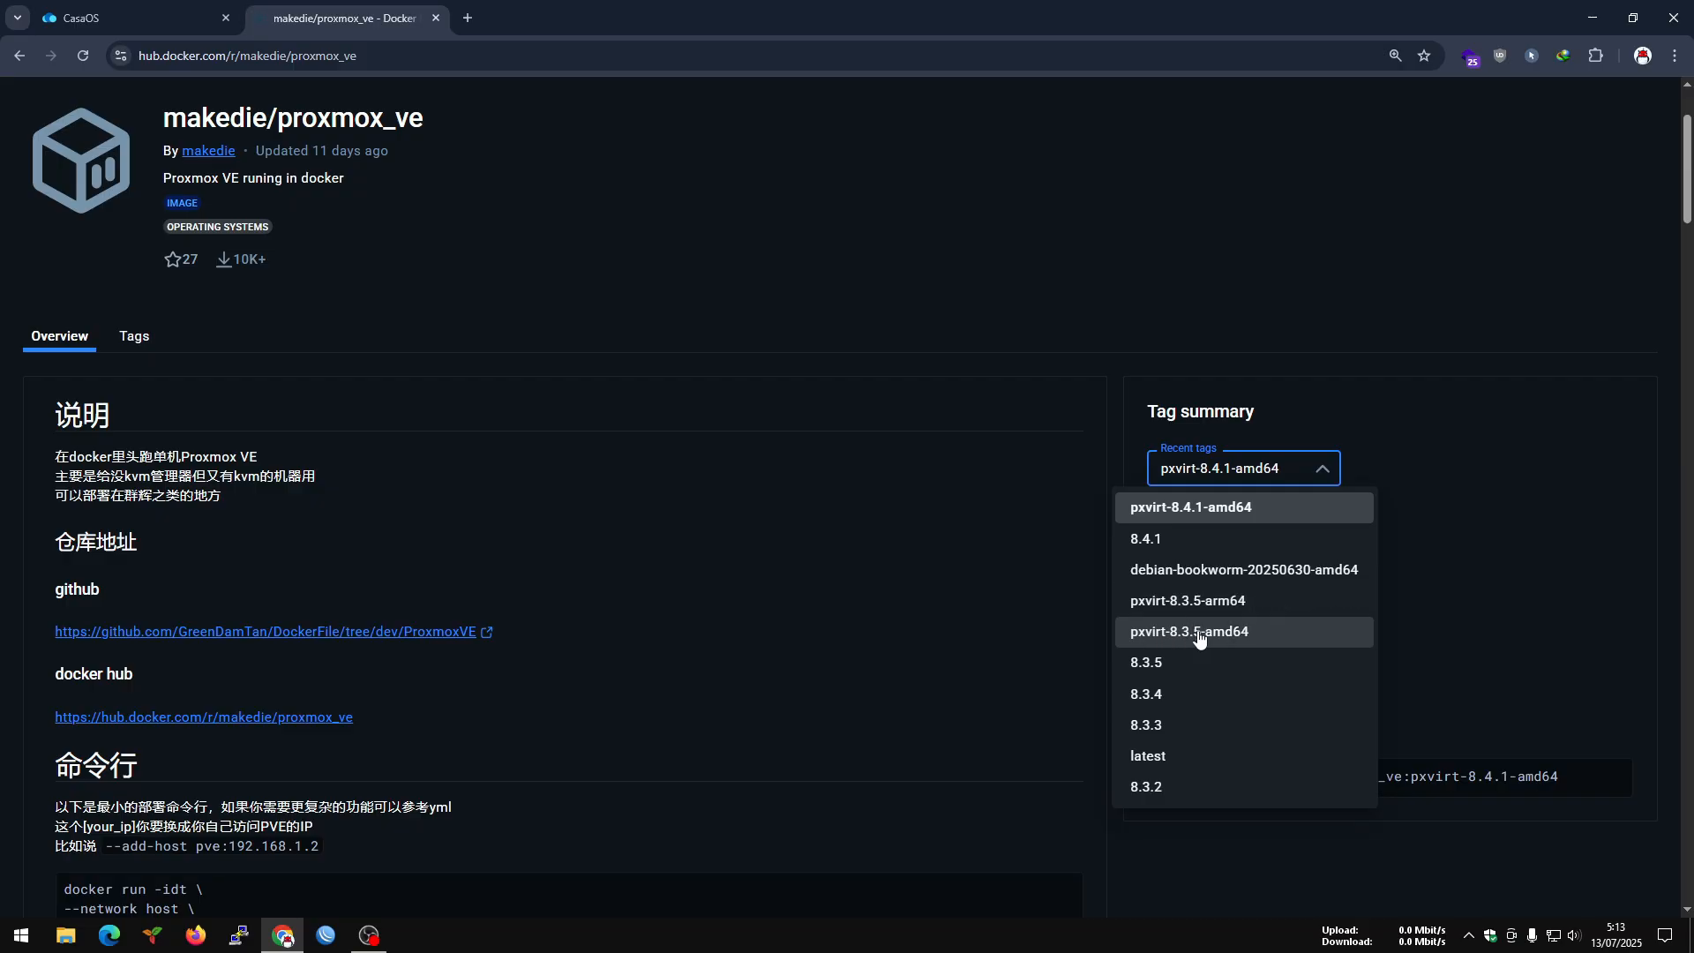
{"action": "scroll", "coordinate": [1244, 721], "scroll_direction": "down", "scroll_amount": 1}
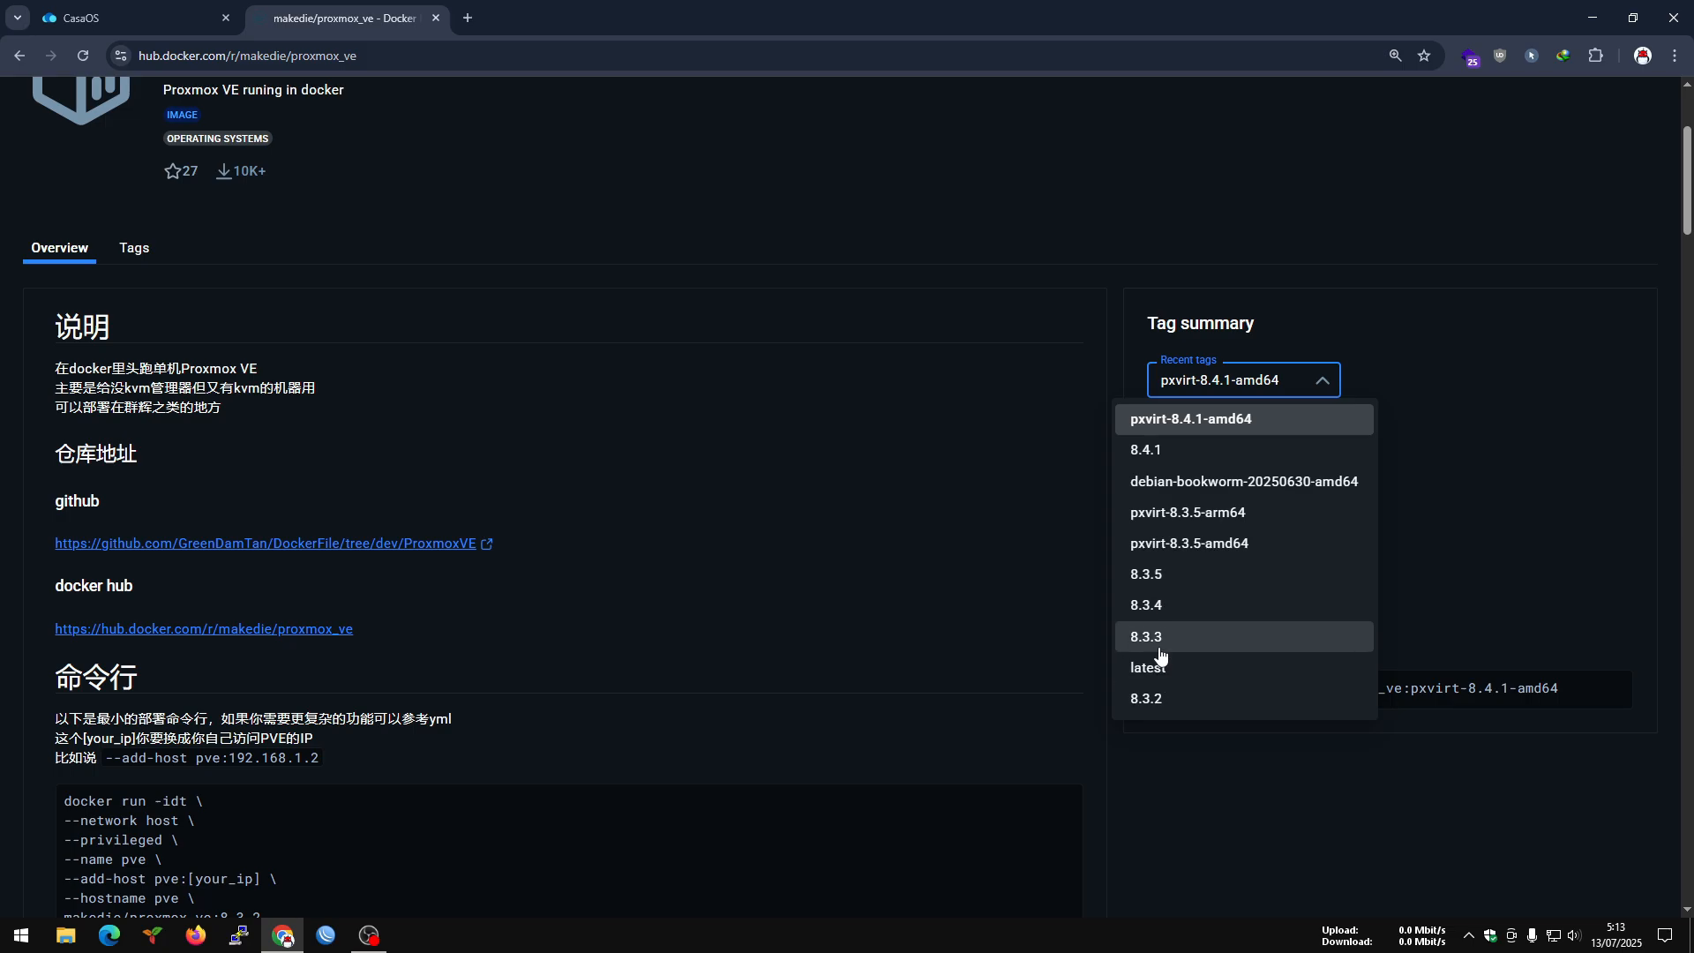
Select the 8.4.1 tag for makedie/proxmox_ve on Docker Hub and check its image size.
{"action": "left_click", "coordinate": [890, 577]}
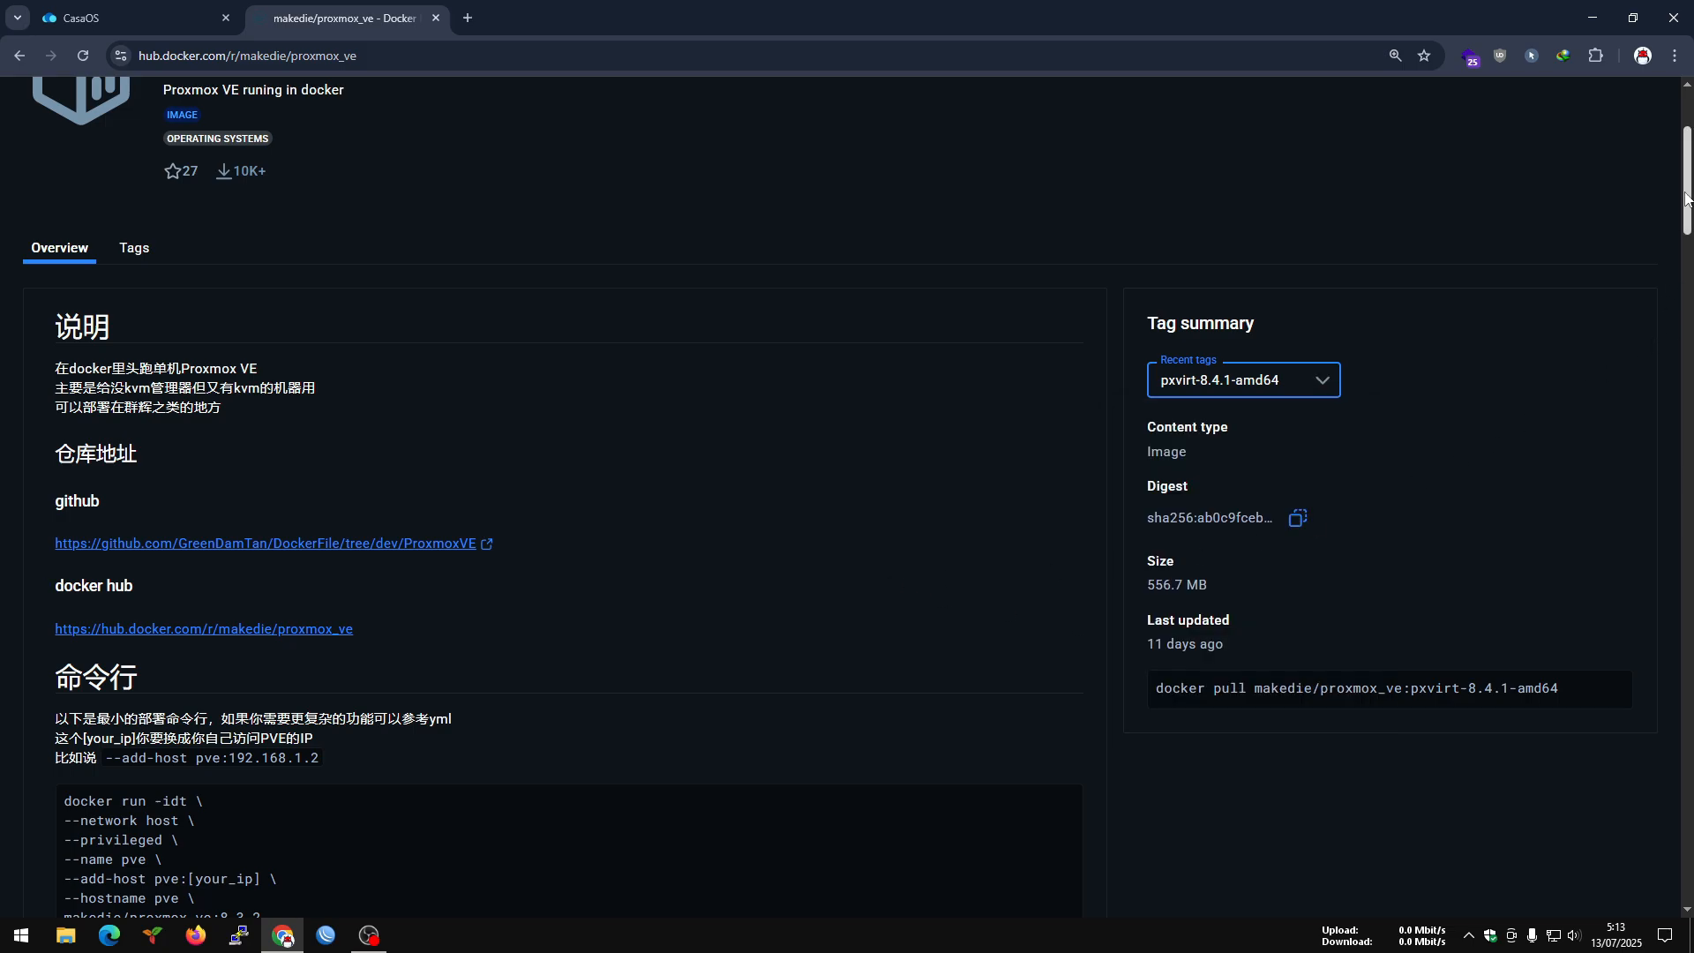
{"action": "mouse_move", "coordinate": [1689, 198]}
{"action": "left_mouse_down"}
{"action": "mouse_move", "coordinate": [1689, 248]}
{"action": "mouse_move", "coordinate": [1689, 211]}
{"action": "left_mouse_up"}
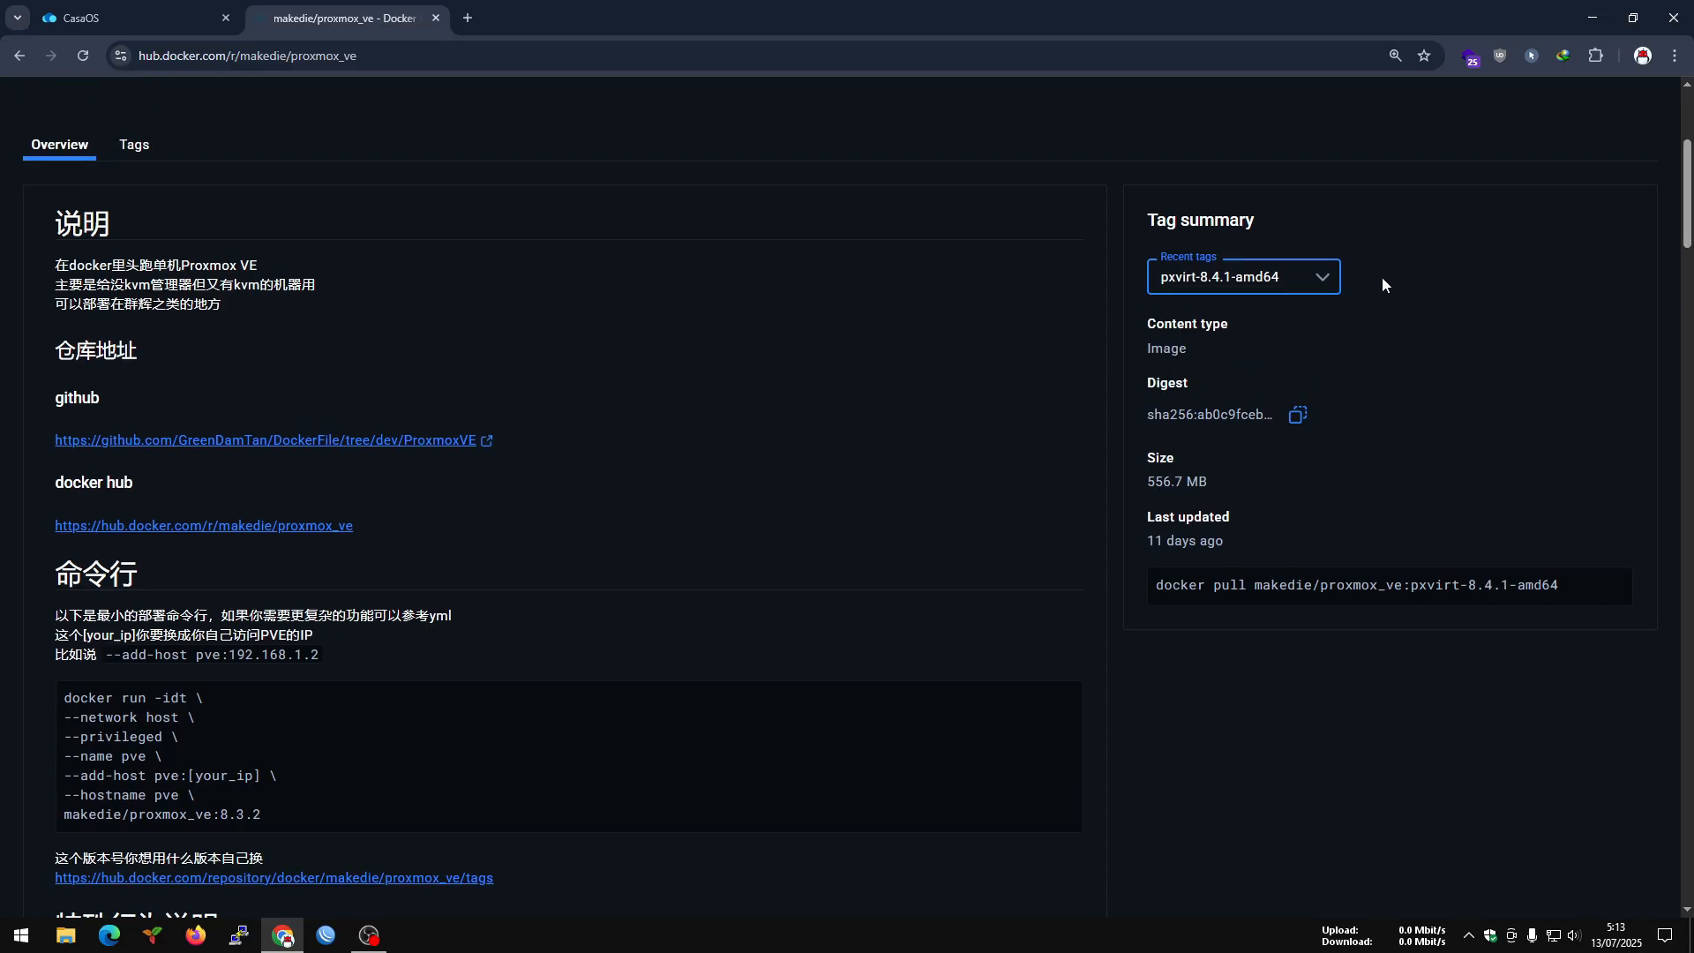
{"action": "left_click", "coordinate": [1299, 284]}
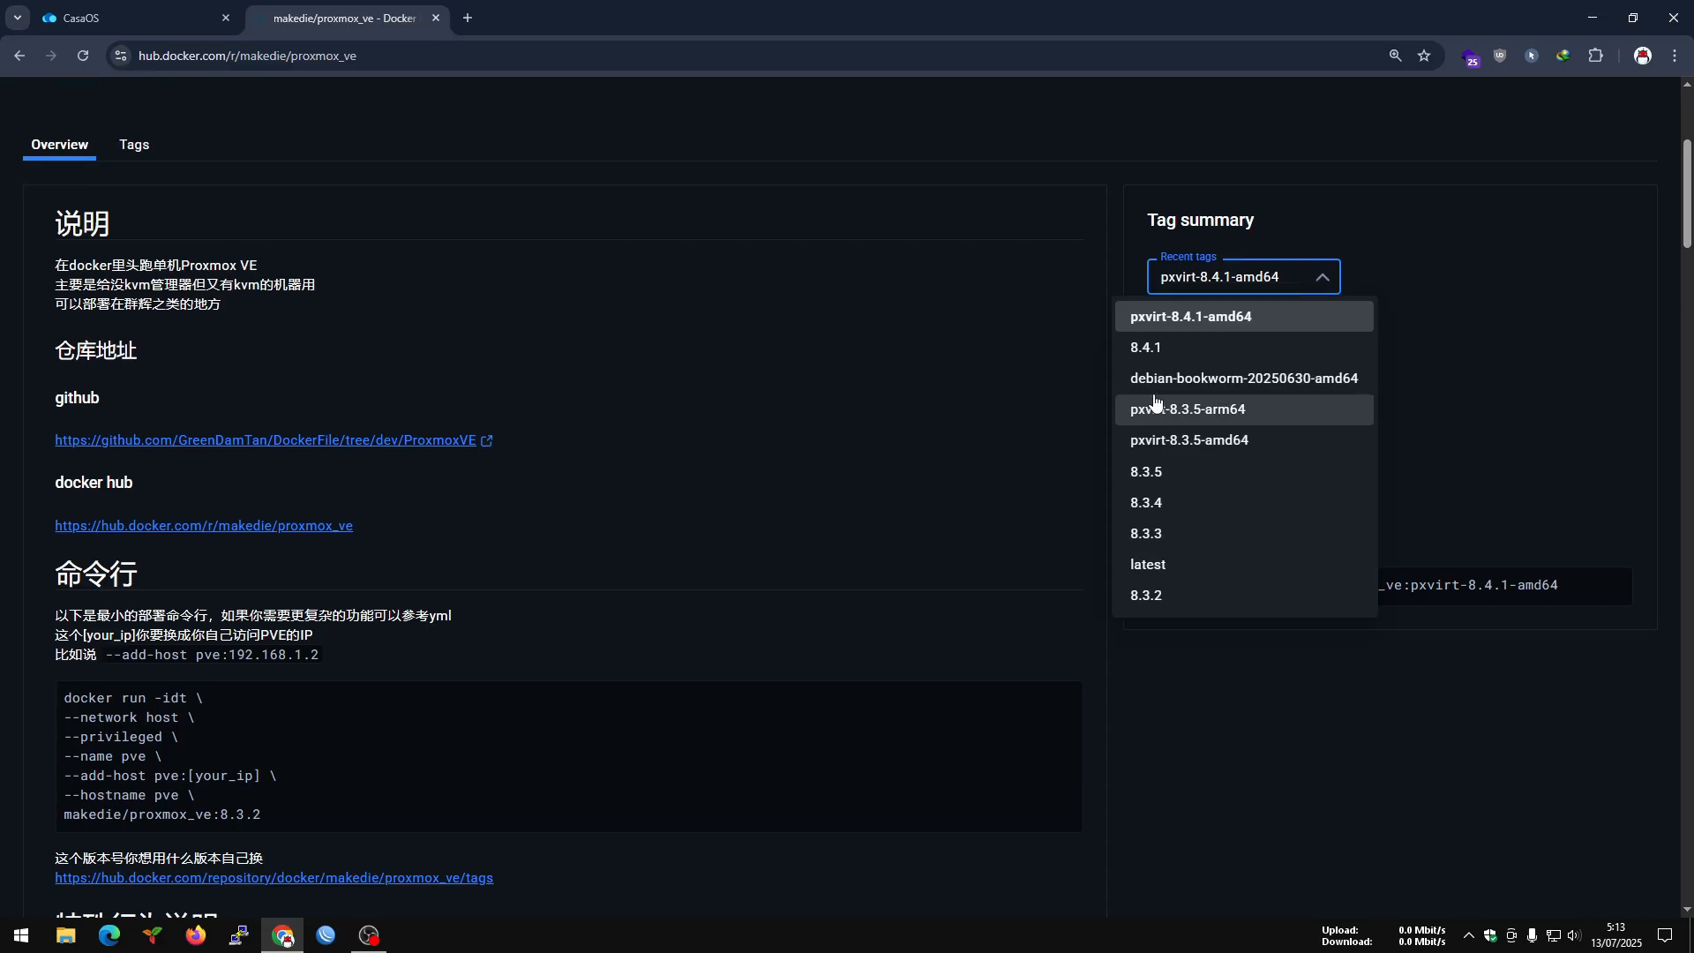
{"action": "left_click", "coordinate": [1157, 349]}
{"action": "left_click_drag", "start_coordinate": [1148, 481], "coordinate": [1226, 483]}
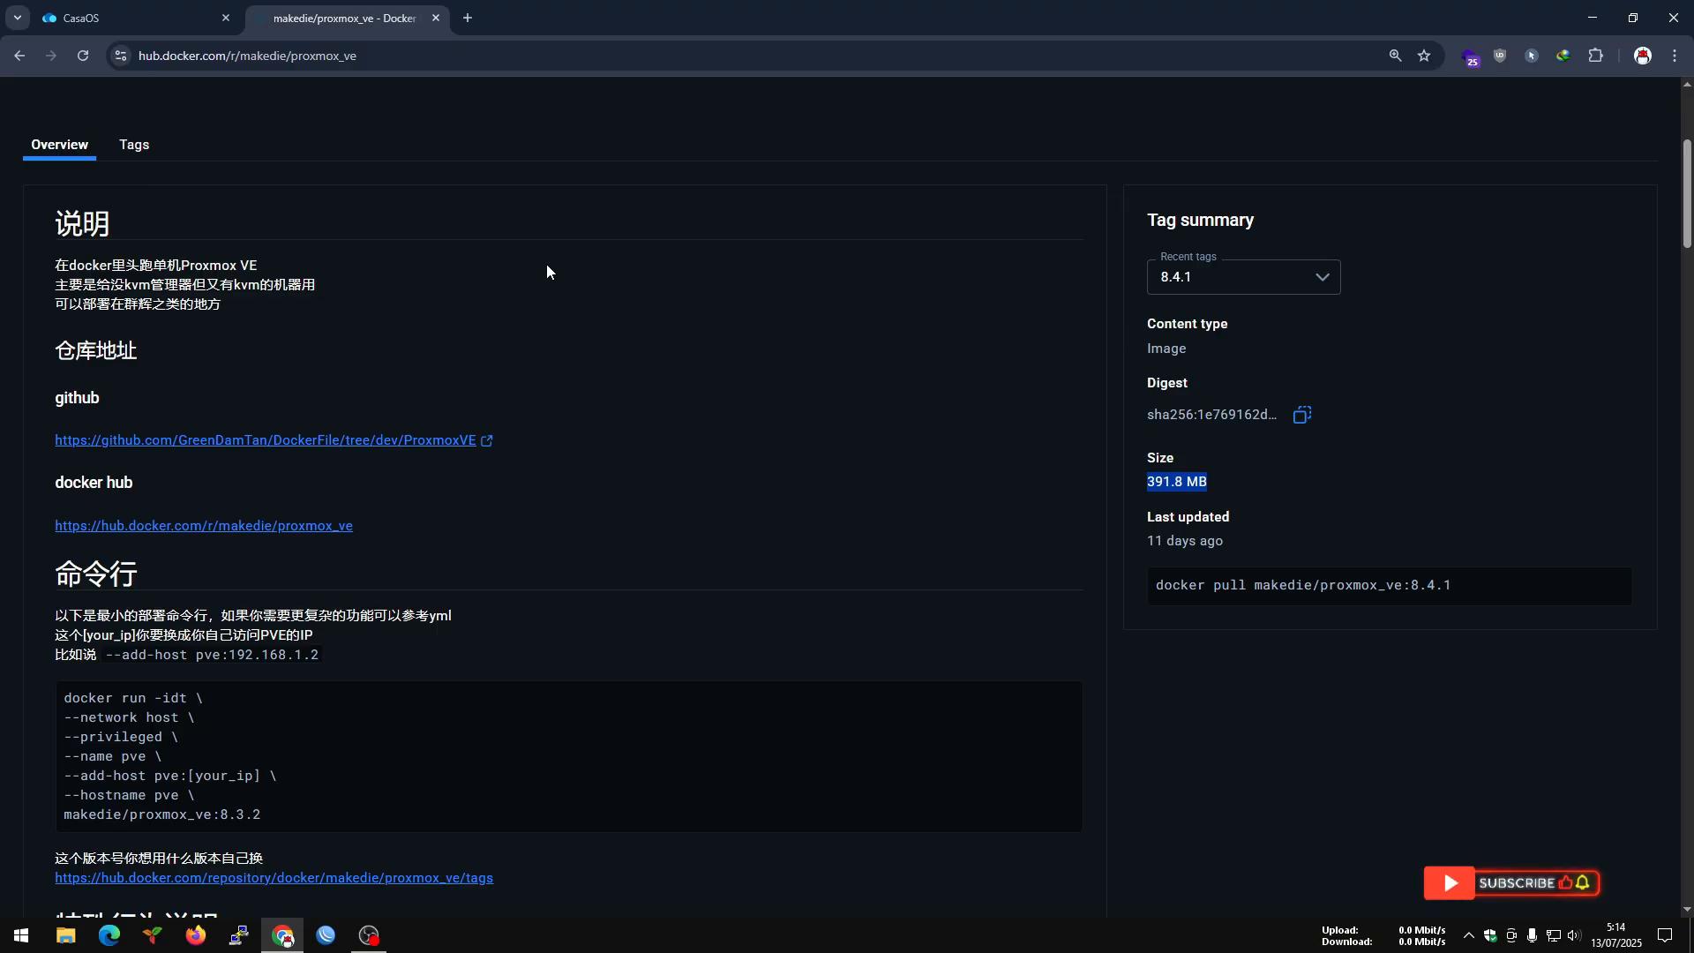
Return to CasaOS, close the pve settings, and open the Proxmox VE web interface despite the browser's certificate warning.
{"action": "left_click", "coordinate": [97, 7]}
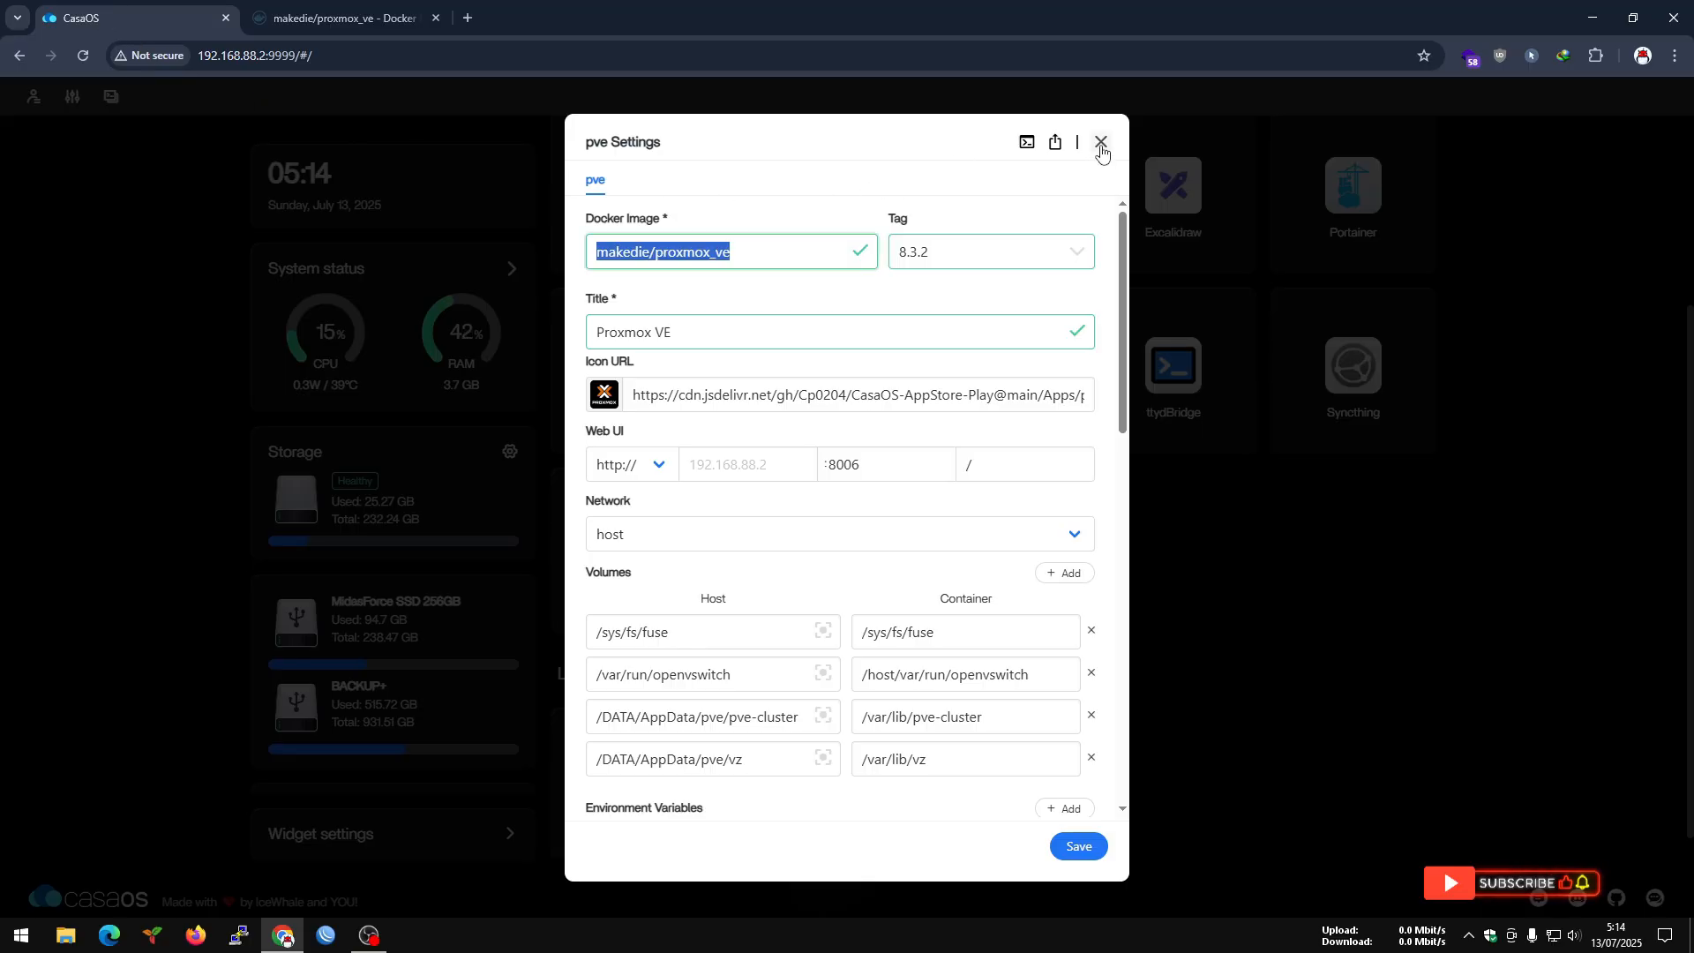
{"action": "left_click", "coordinate": [1101, 142]}
{"action": "left_click", "coordinate": [1060, 495]}
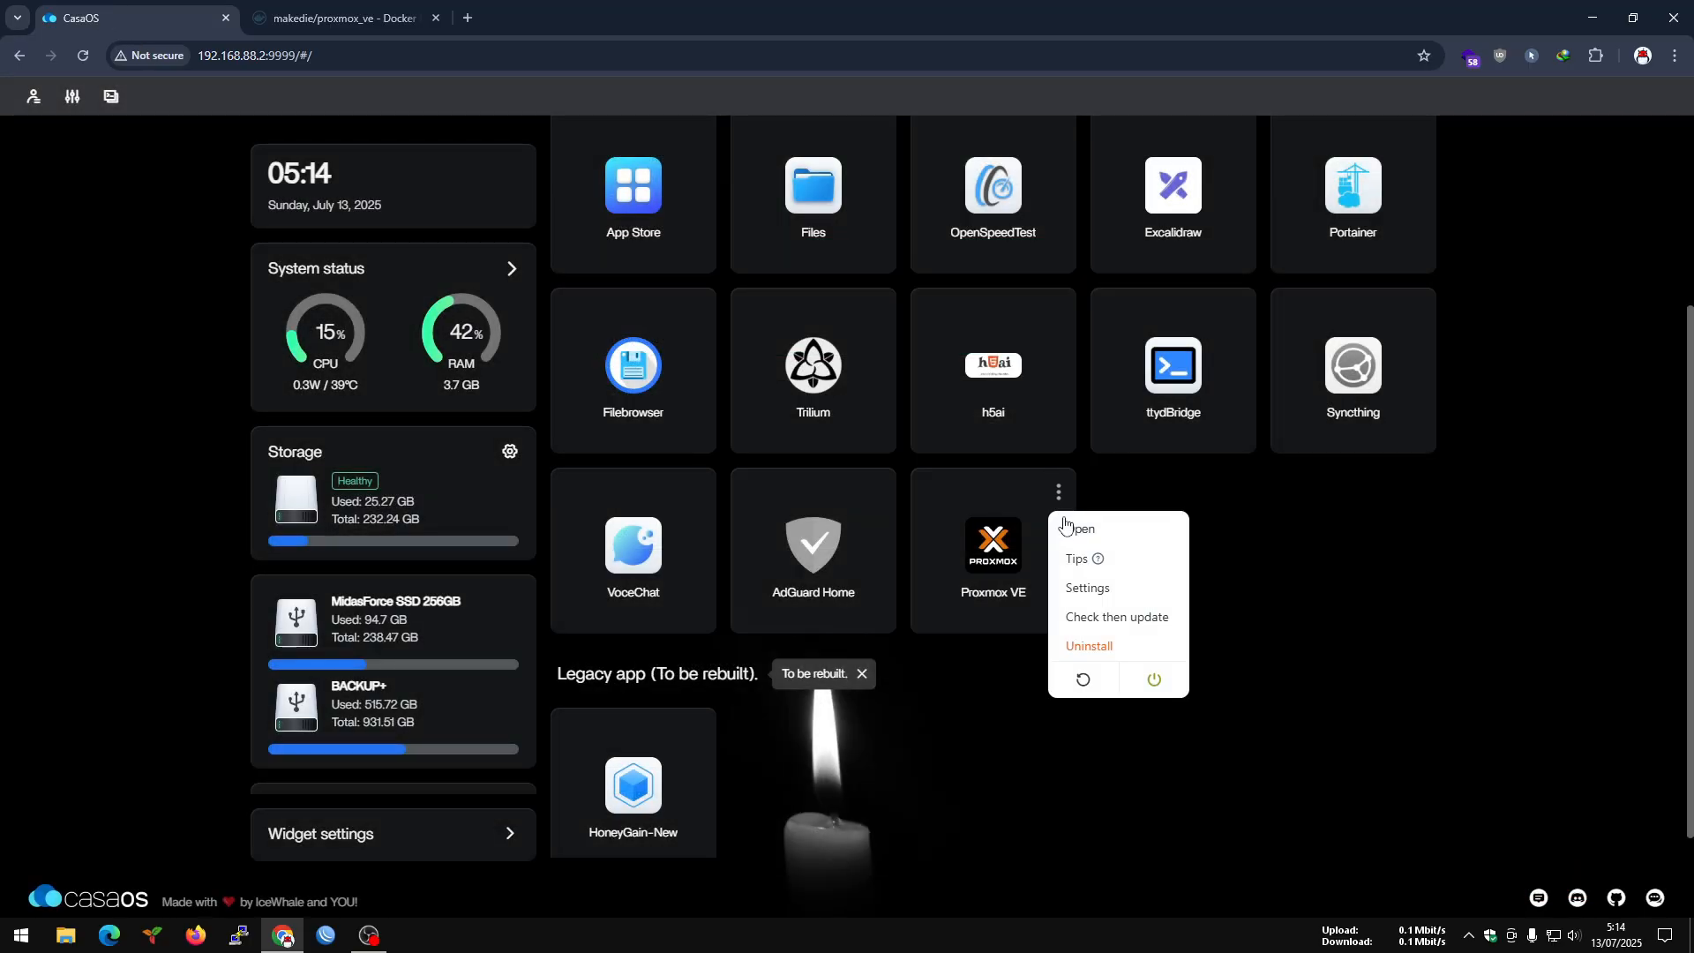
{"action": "left_click", "coordinate": [1064, 525]}
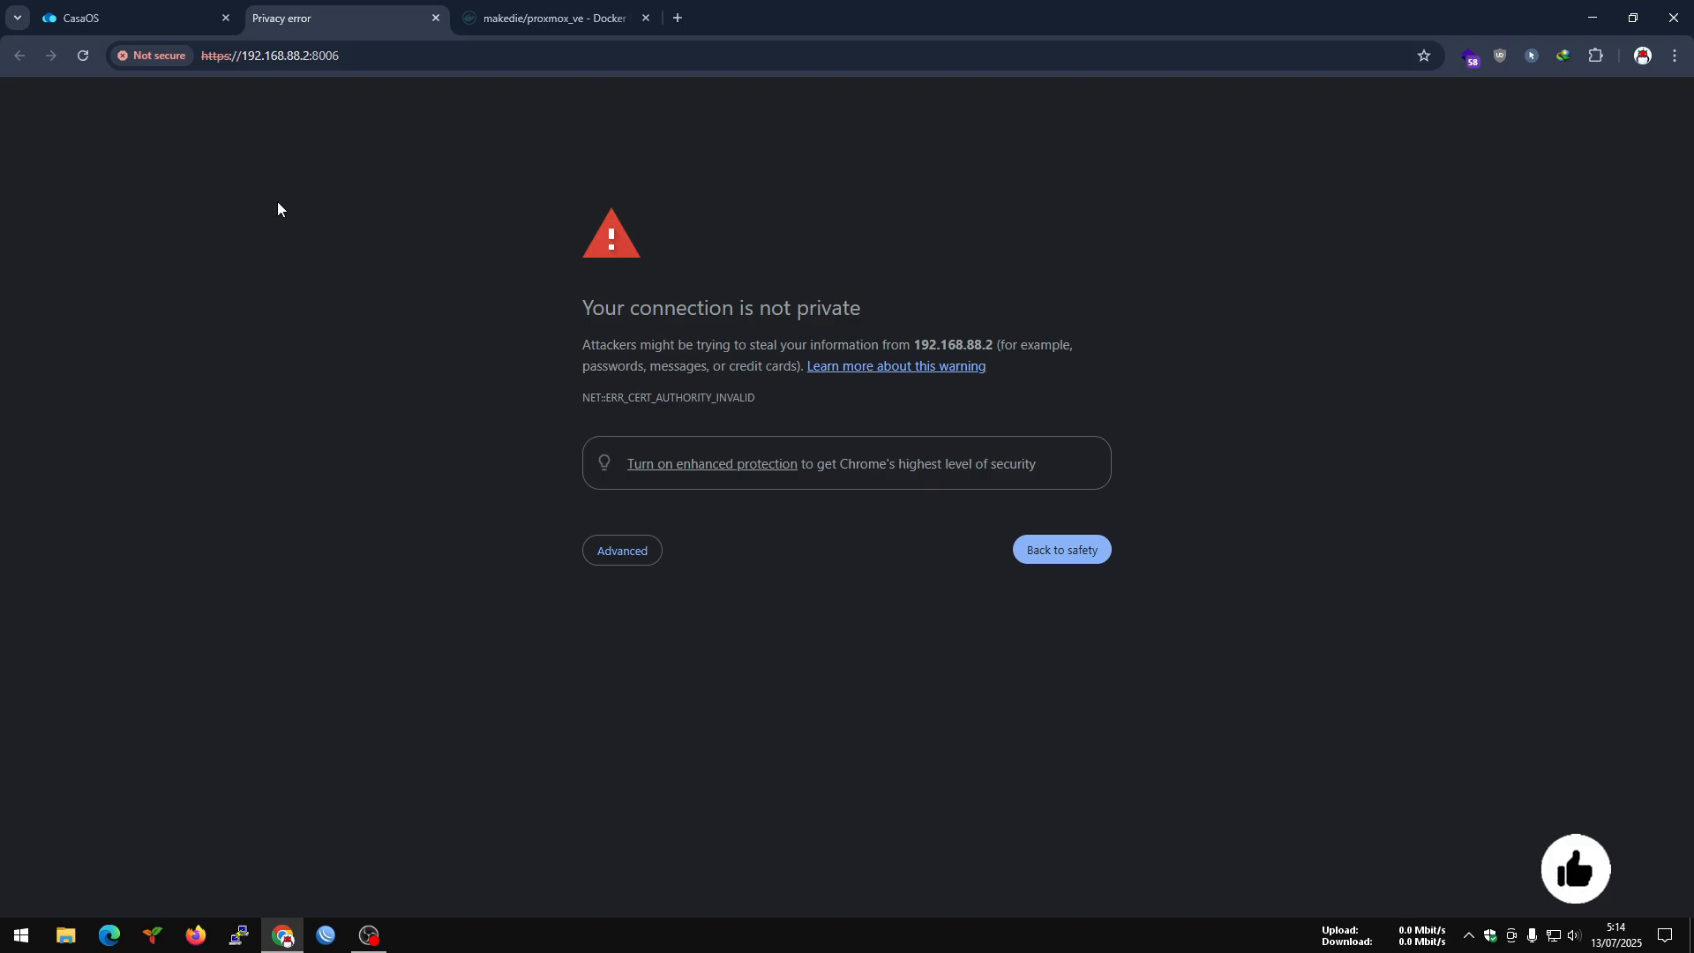
{"action": "left_click", "coordinate": [609, 550]}
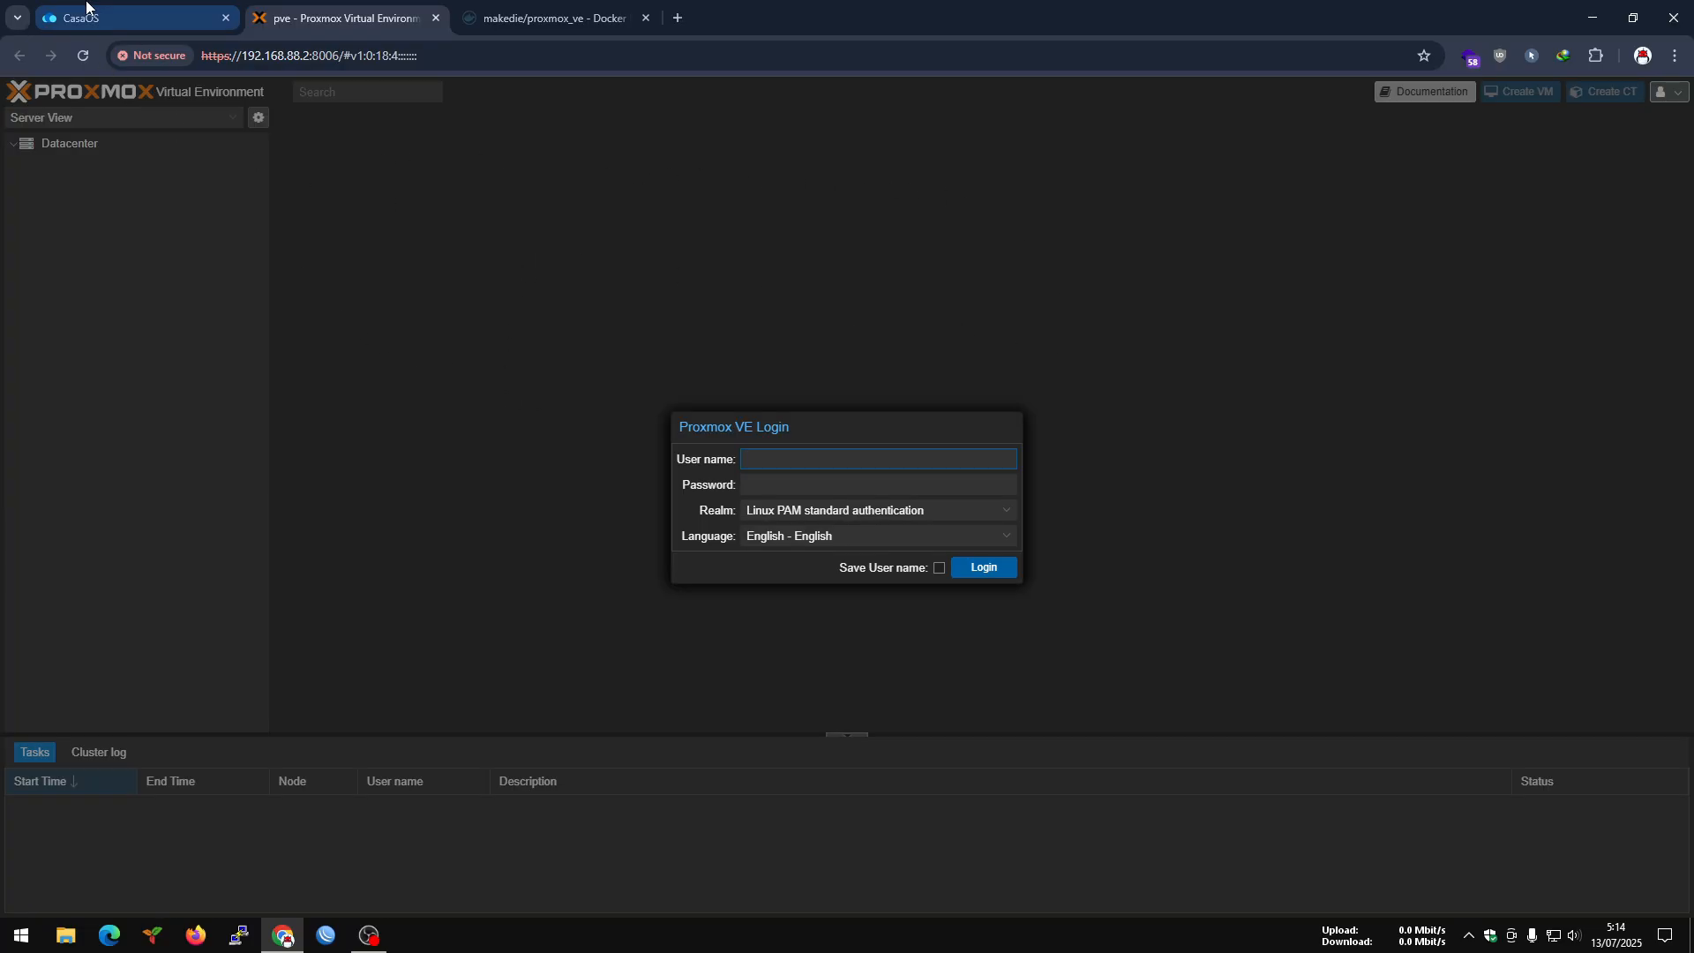
Check the per-app CPU and RAM usage in the CasaOS system status.
{"action": "left_click", "coordinate": [133, 18]}
{"action": "left_click", "coordinate": [512, 272]}
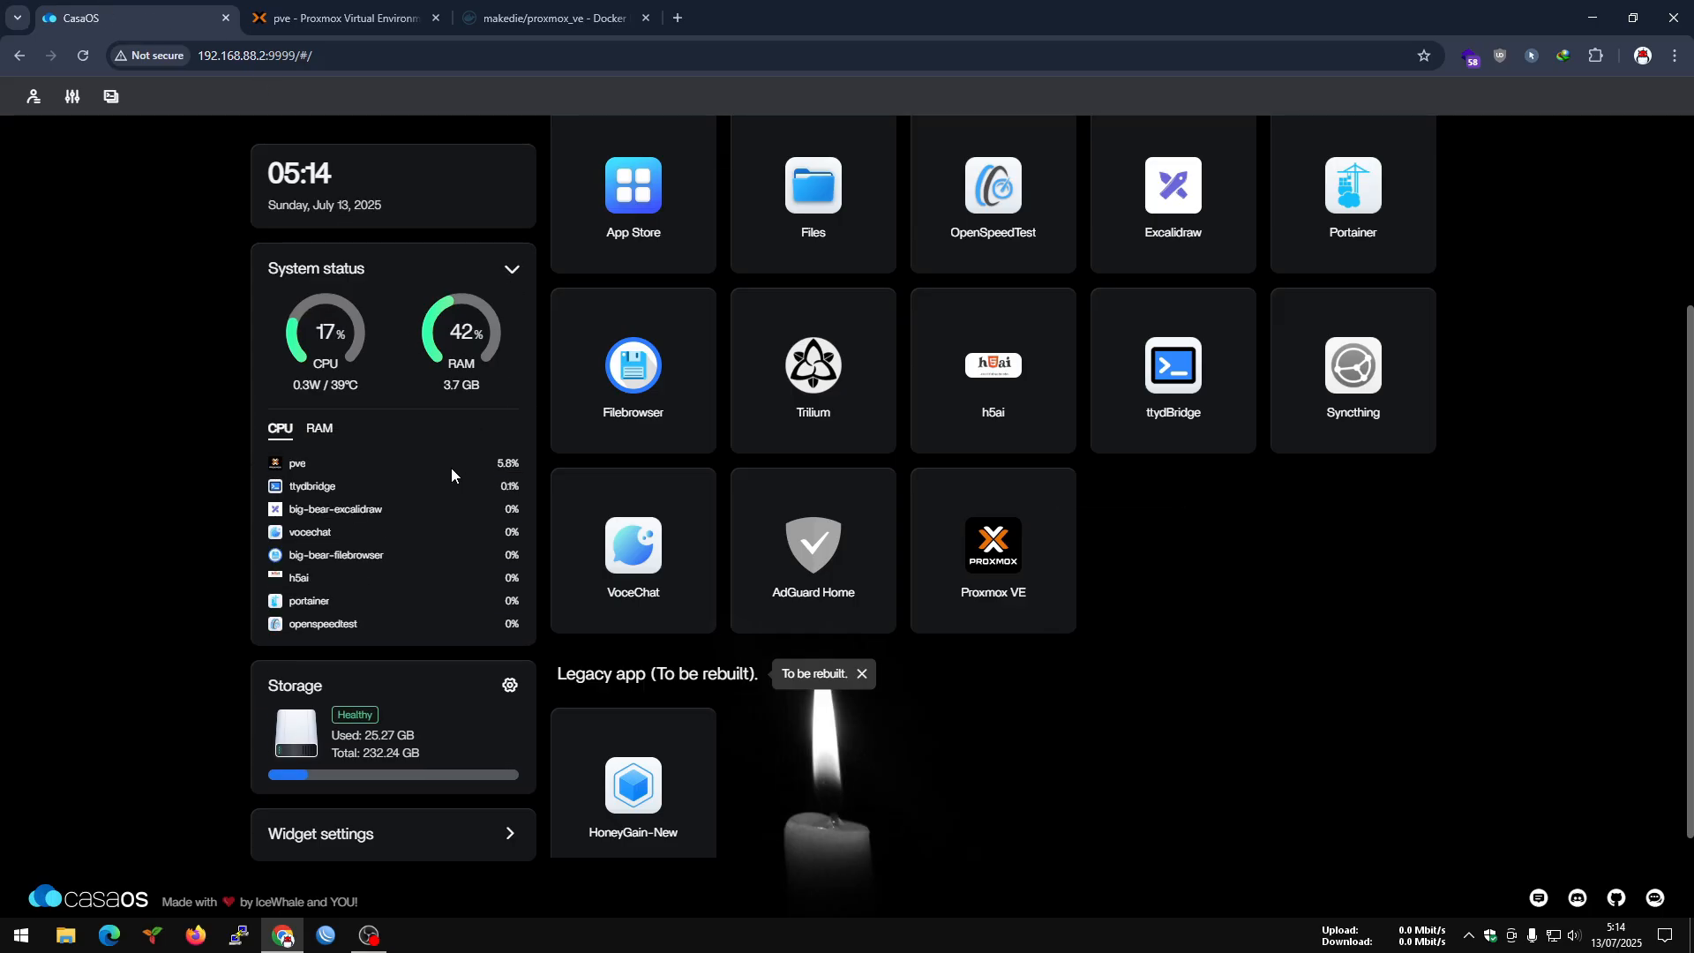
{"action": "left_click", "coordinate": [320, 430]}
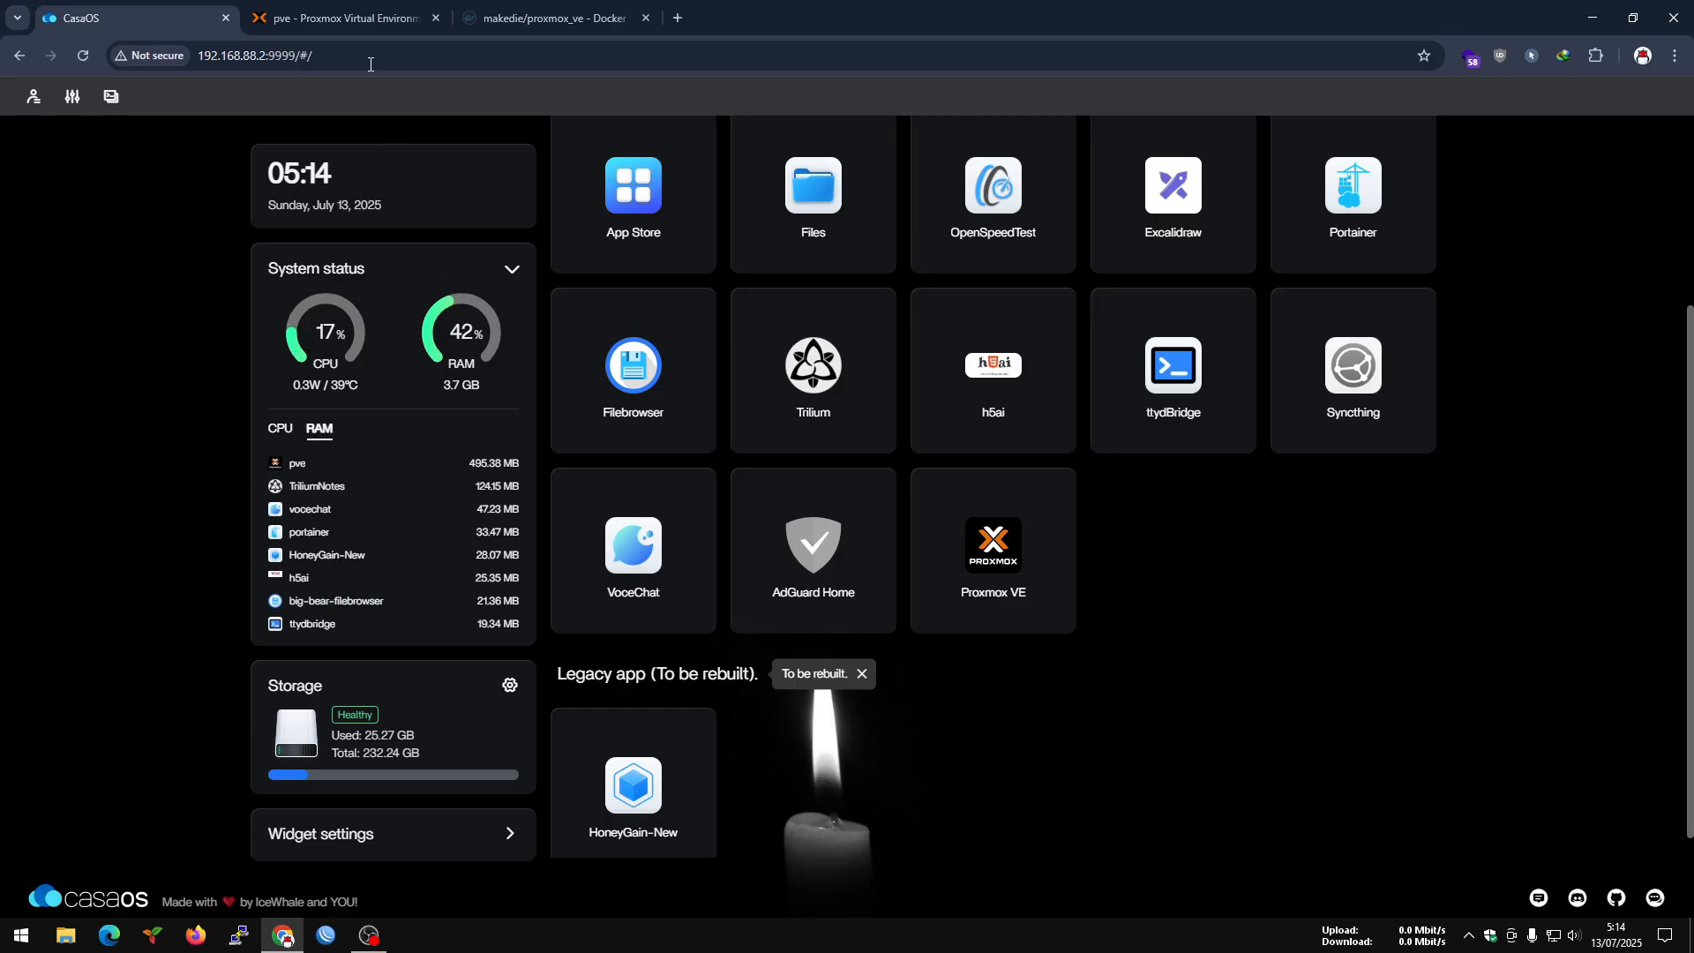
Log in to Proxmox VE as root with the account password, and dismiss the browser's password warning.
{"action": "left_click", "coordinate": [330, 11]}
{"action": "left_click", "coordinate": [816, 460]}
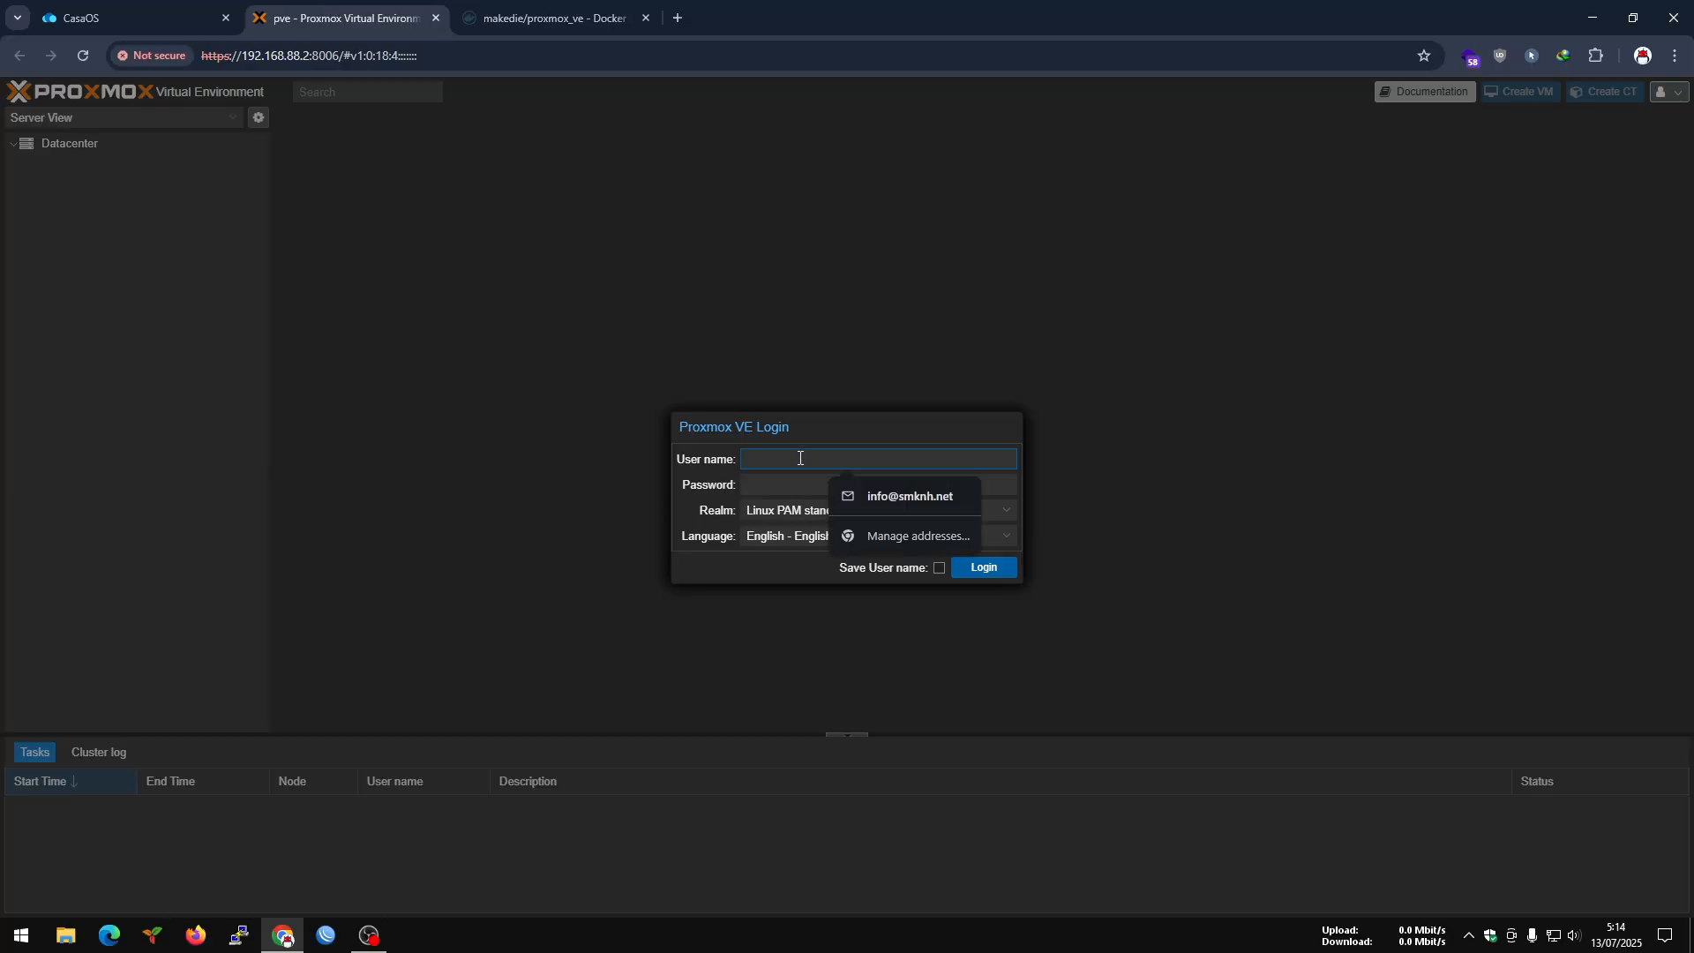
{"action": "type", "text": "root"}
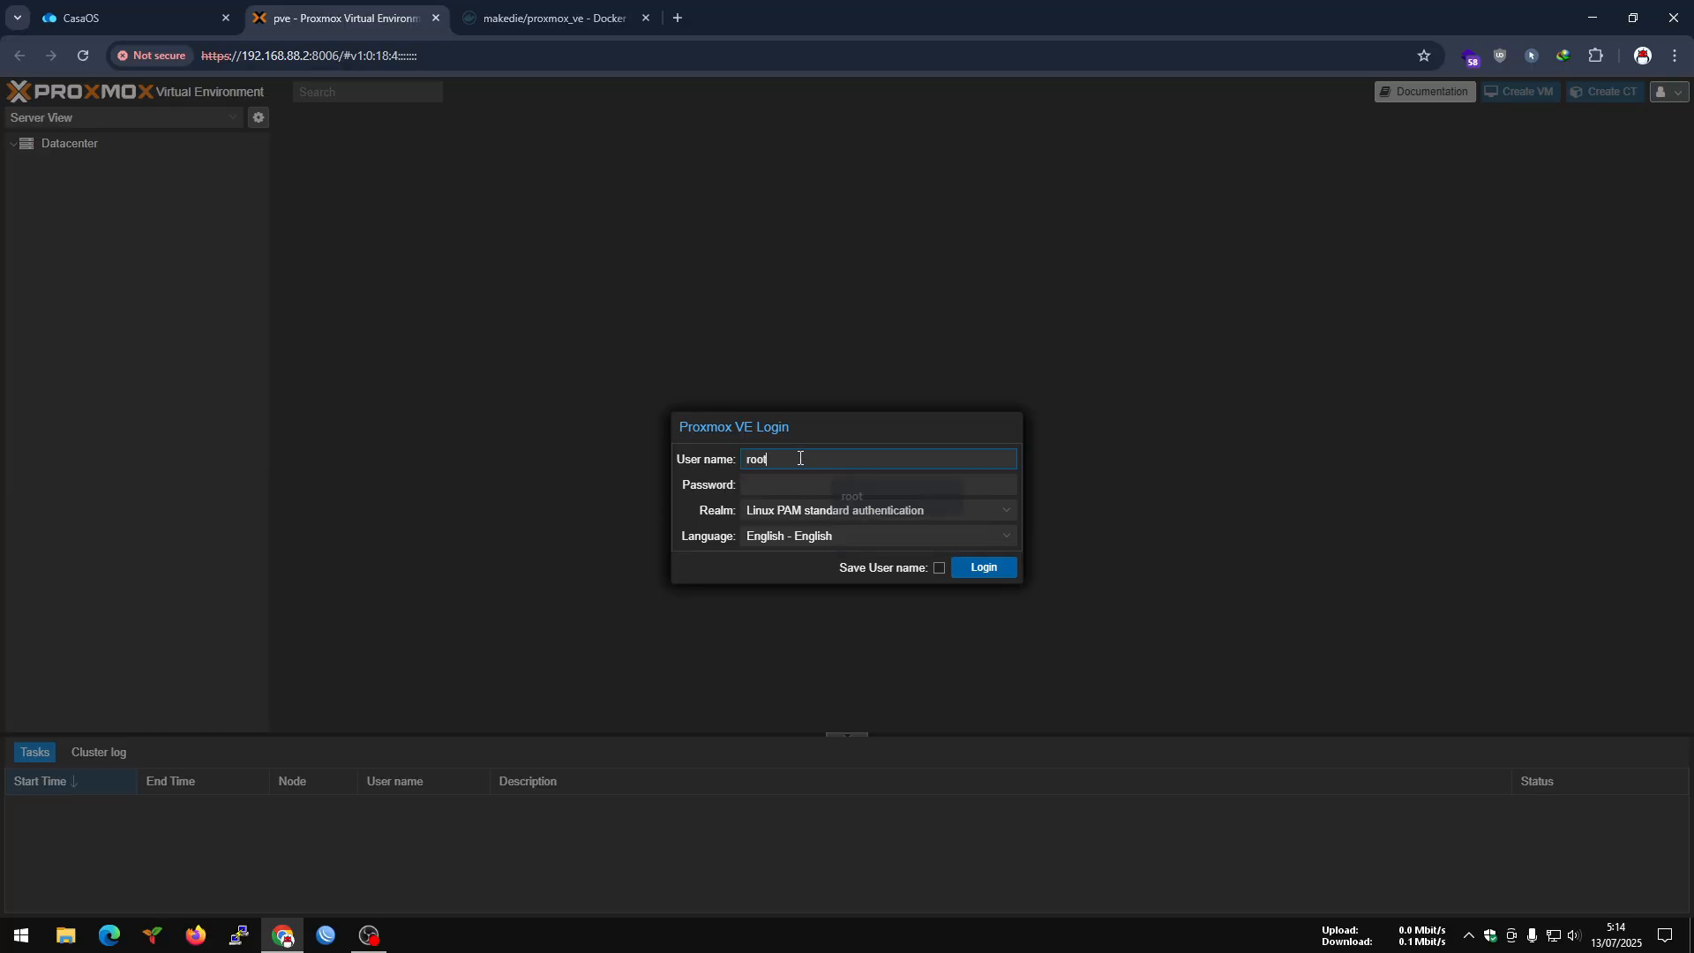
{"action": "key", "text": "Tab"}
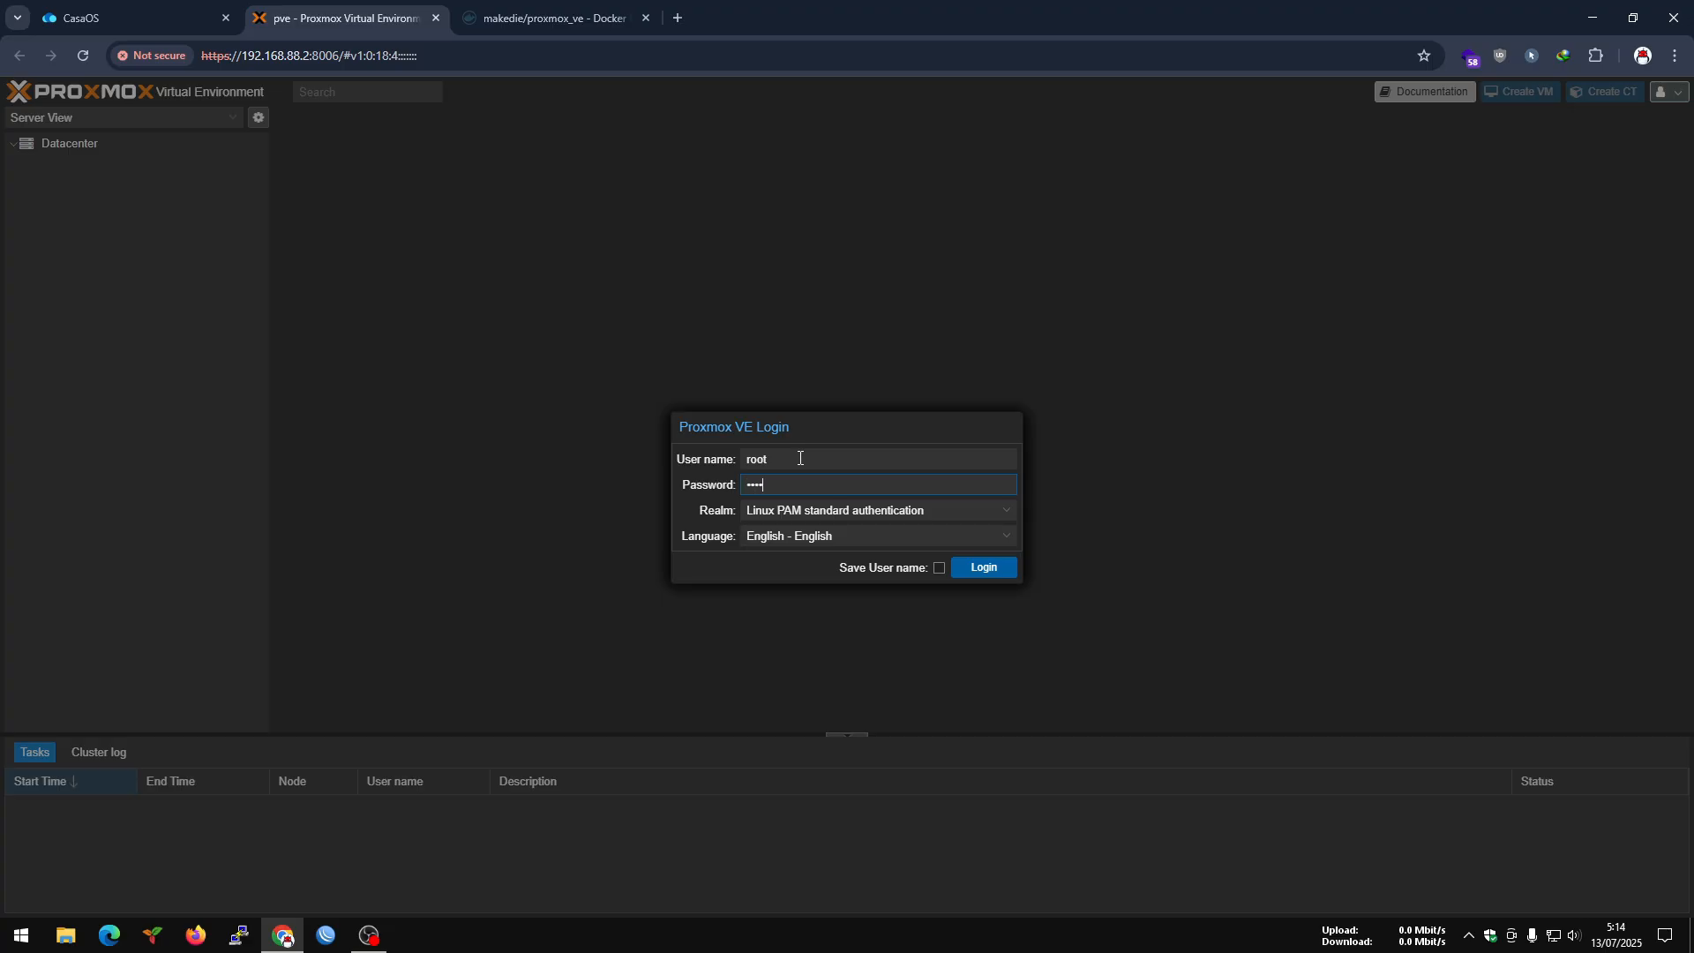
{"action": "left_click", "coordinate": [1012, 569]}
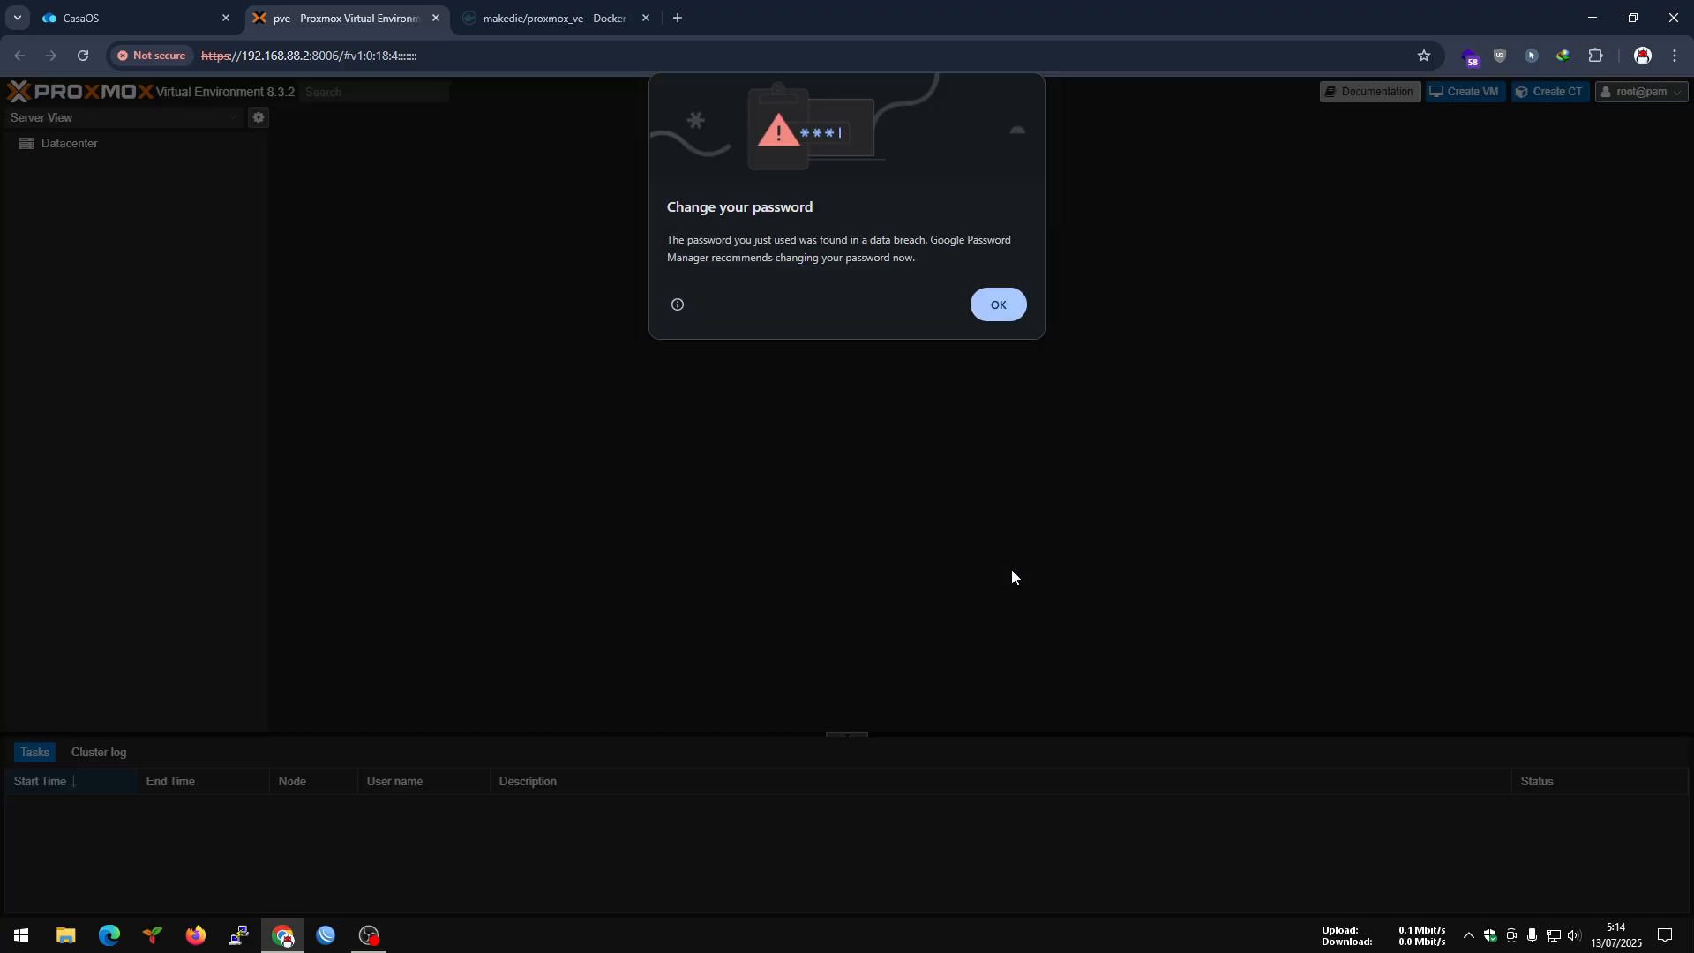
{"action": "left_click", "coordinate": [1000, 308]}
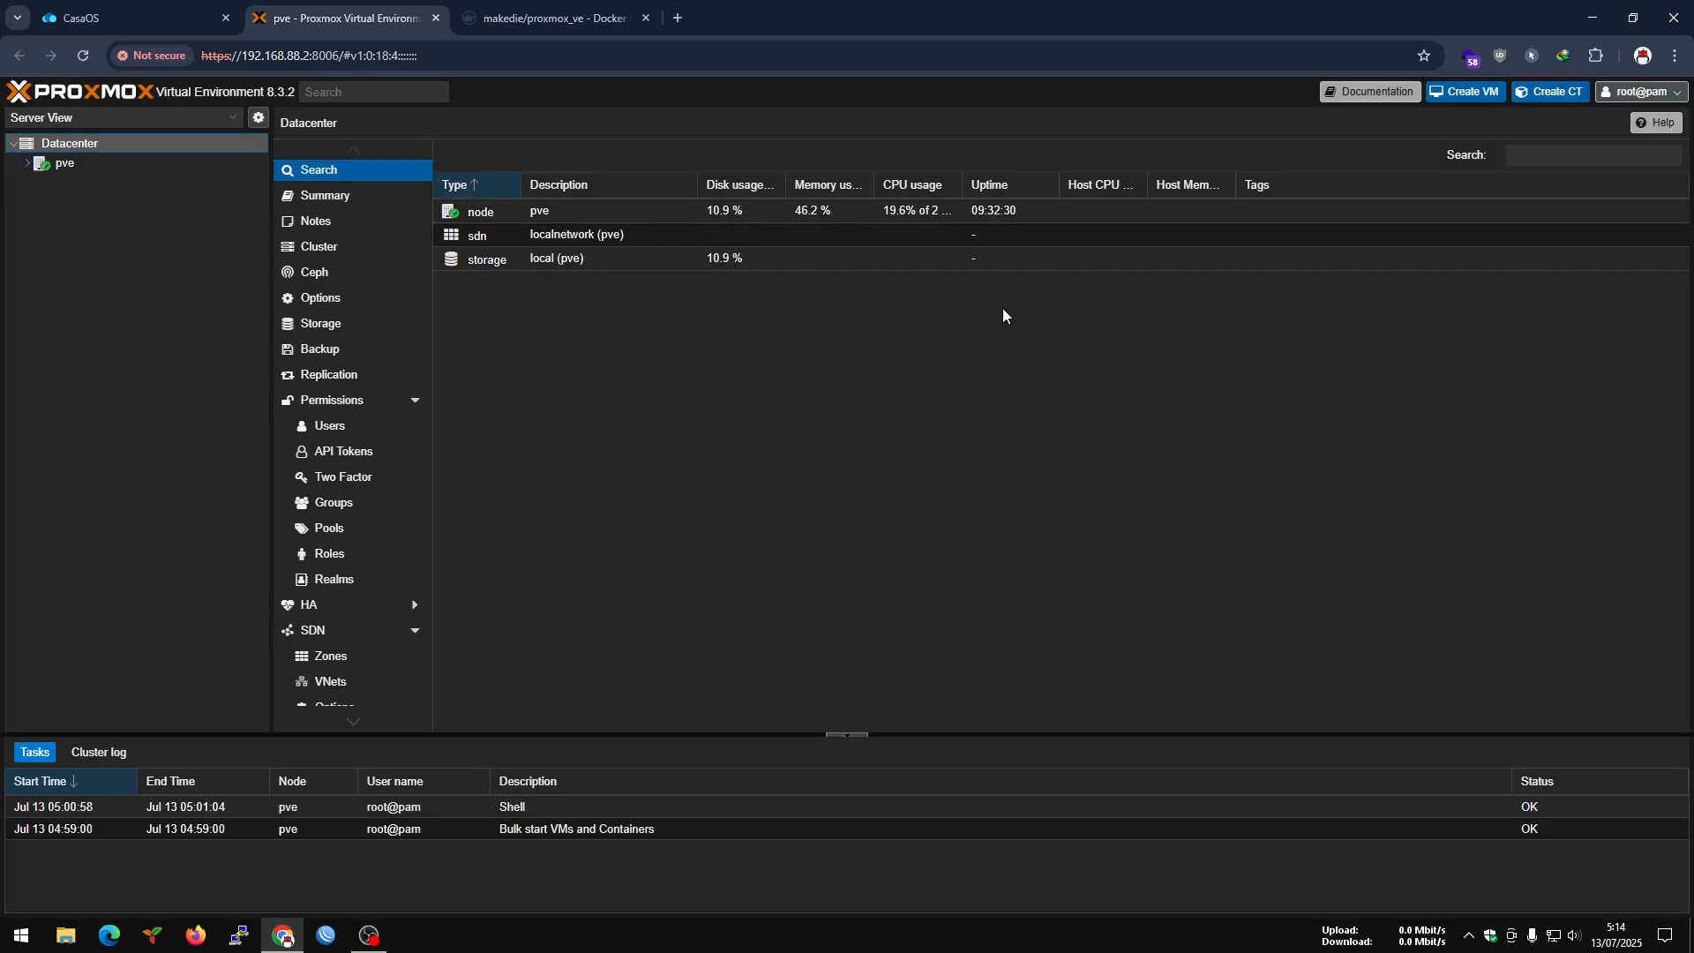
Expand the pve node in the server tree and examine the Datacenter summary of health, guests, resources and nodes.
{"action": "left_click", "coordinate": [27, 163]}
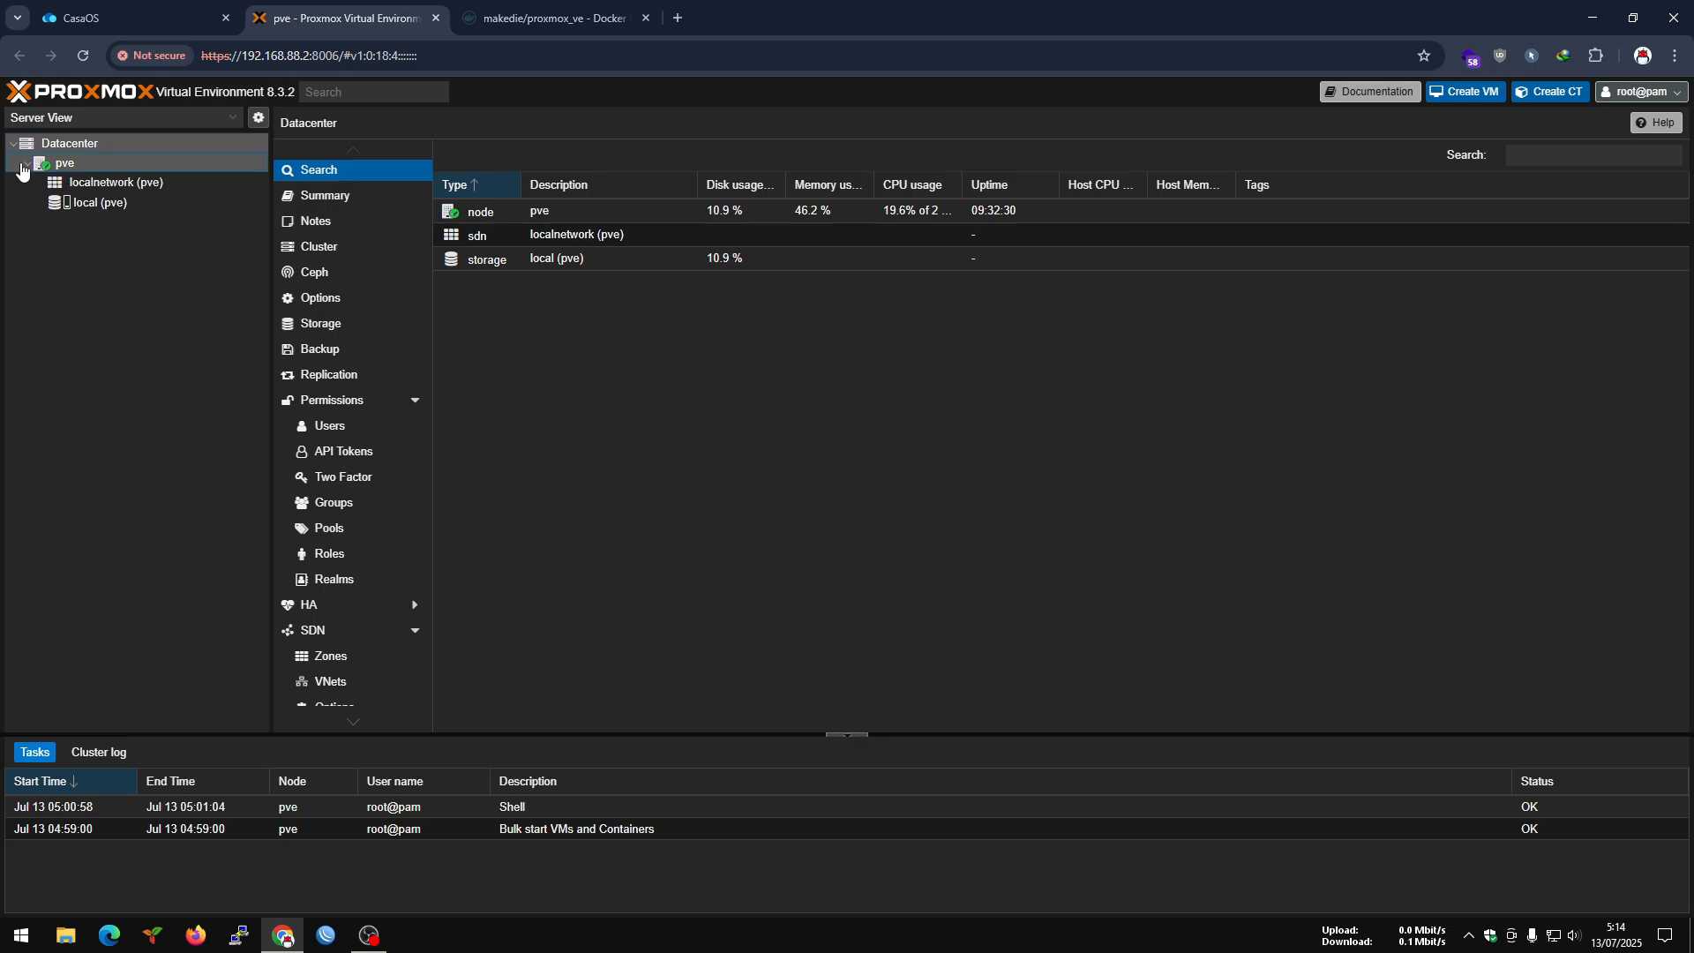
{"action": "left_click", "coordinate": [70, 168]}
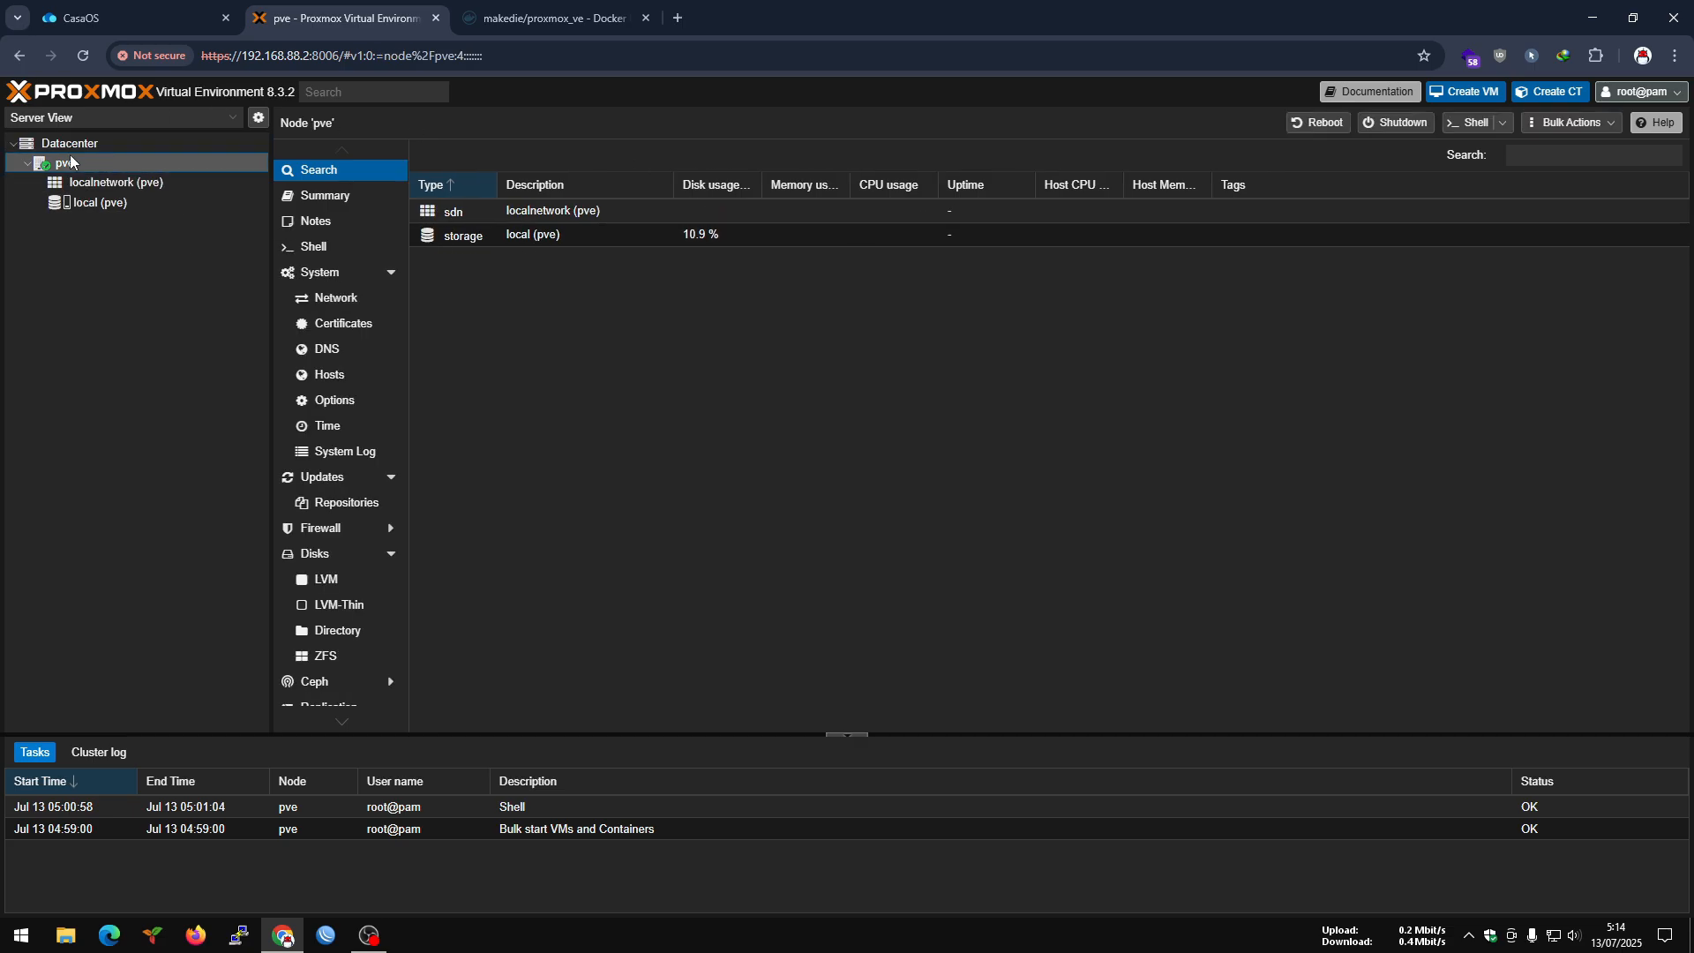
{"action": "left_click", "coordinate": [69, 144]}
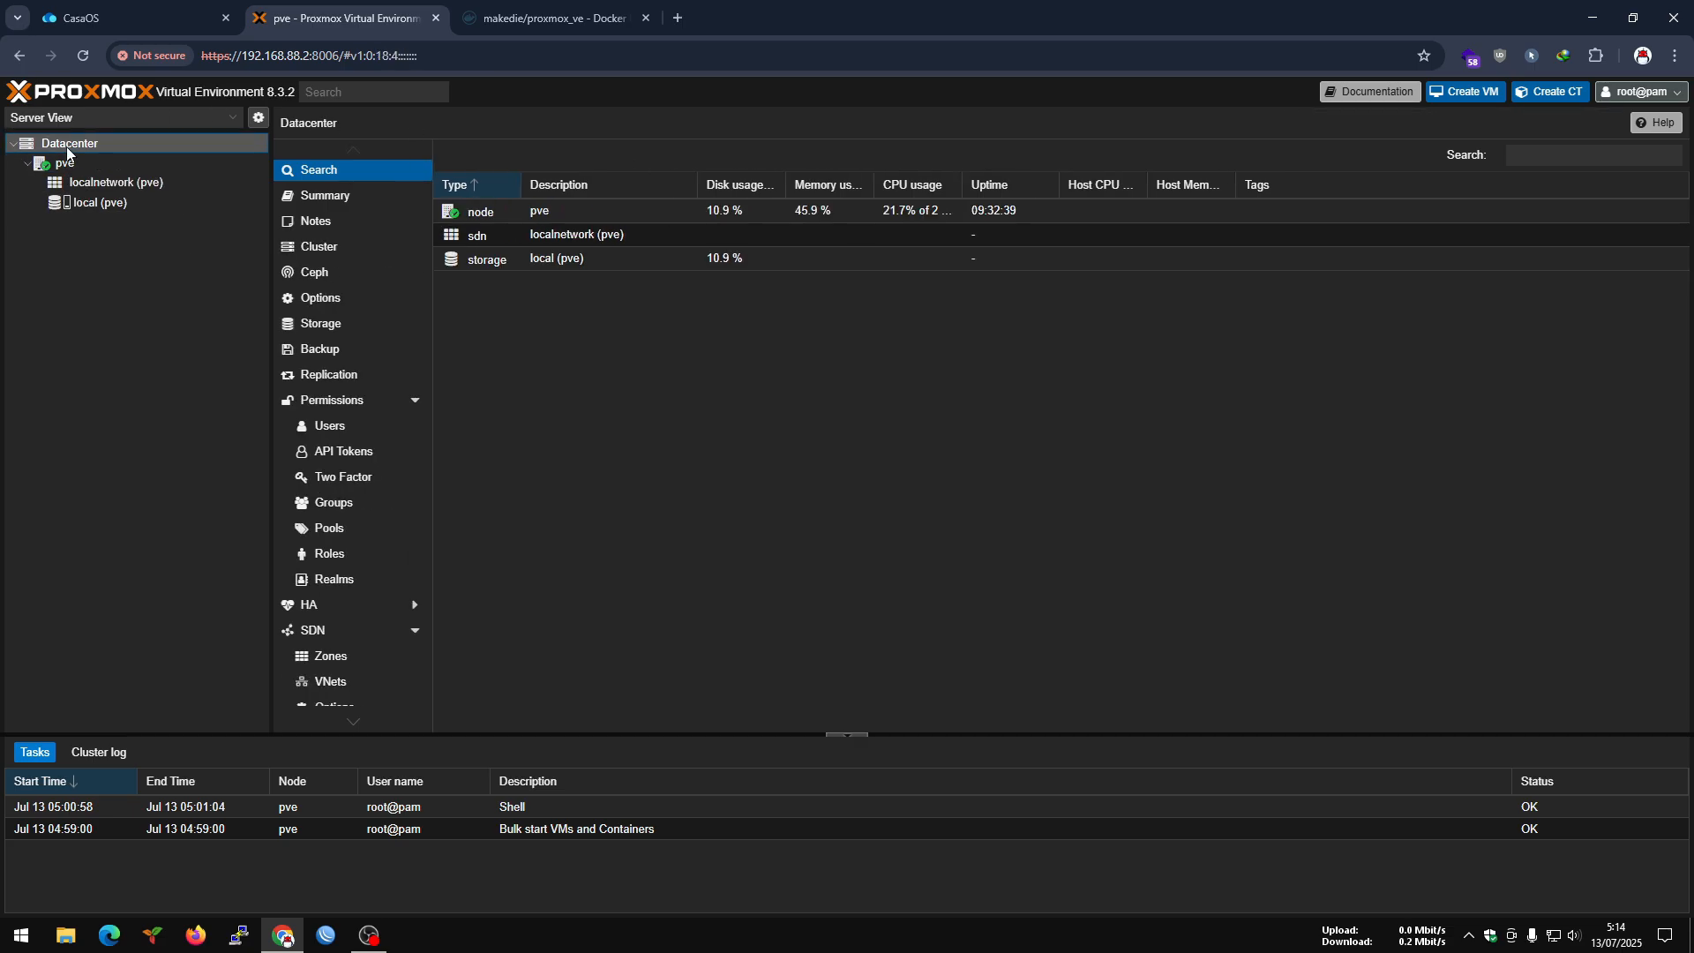
{"action": "left_click", "coordinate": [323, 198]}
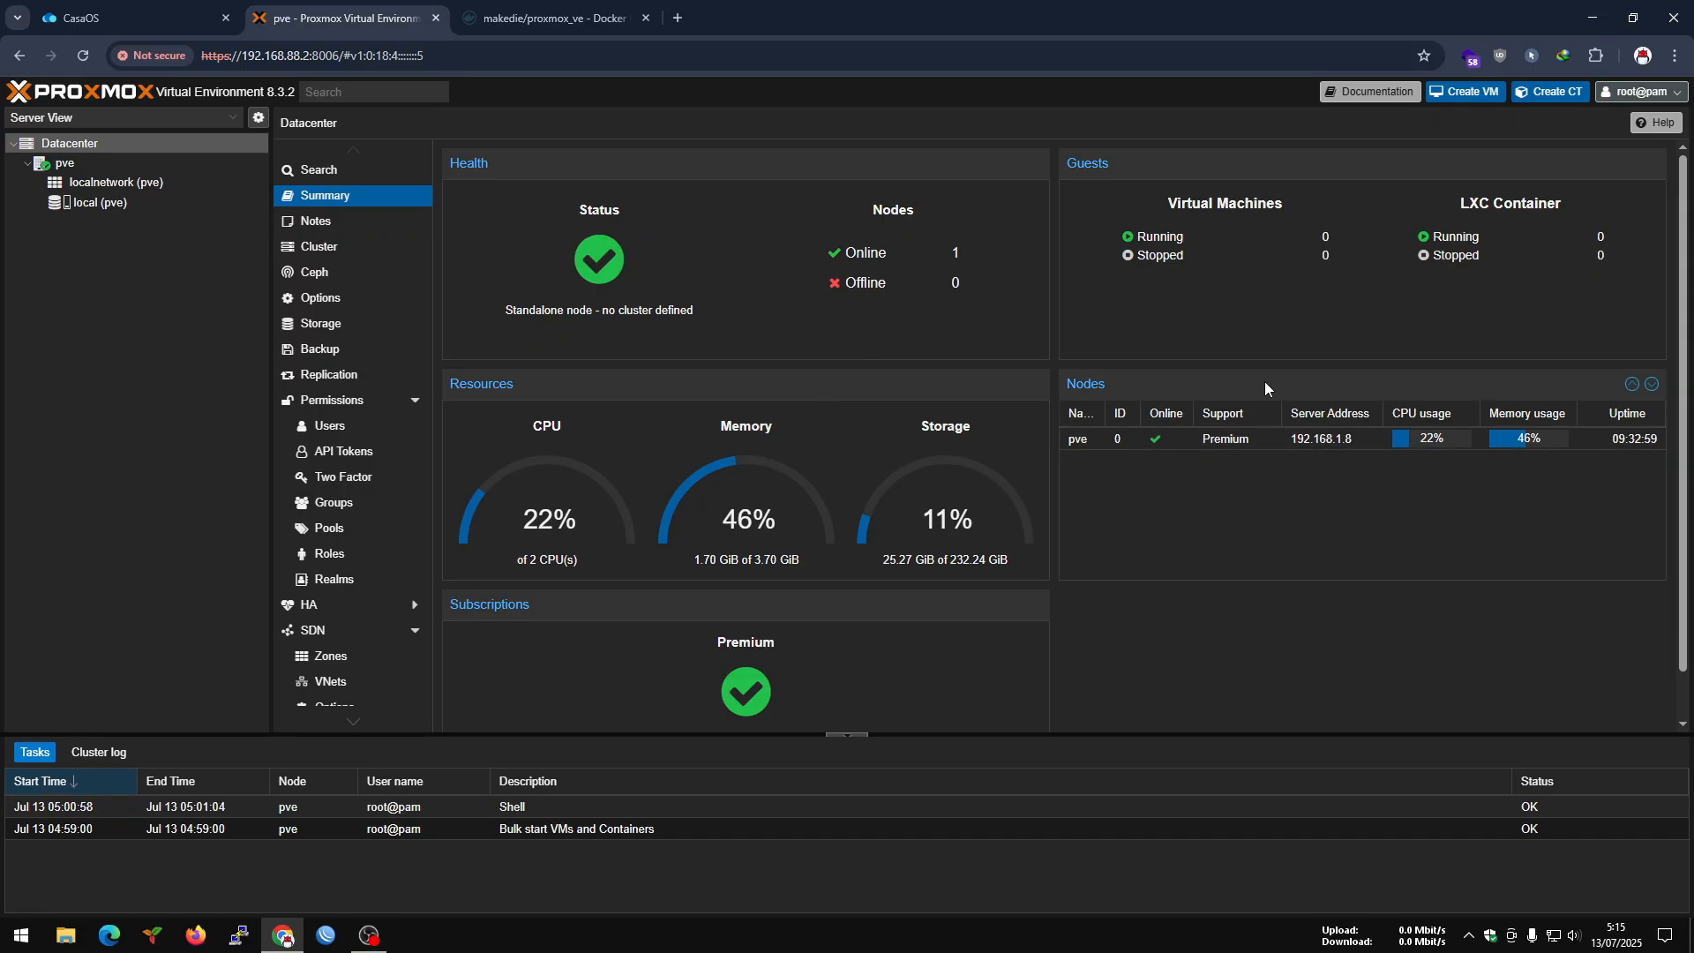
Review the Datacenter's notes, cluster, Ceph and storage sections.
{"action": "left_click", "coordinate": [325, 228]}
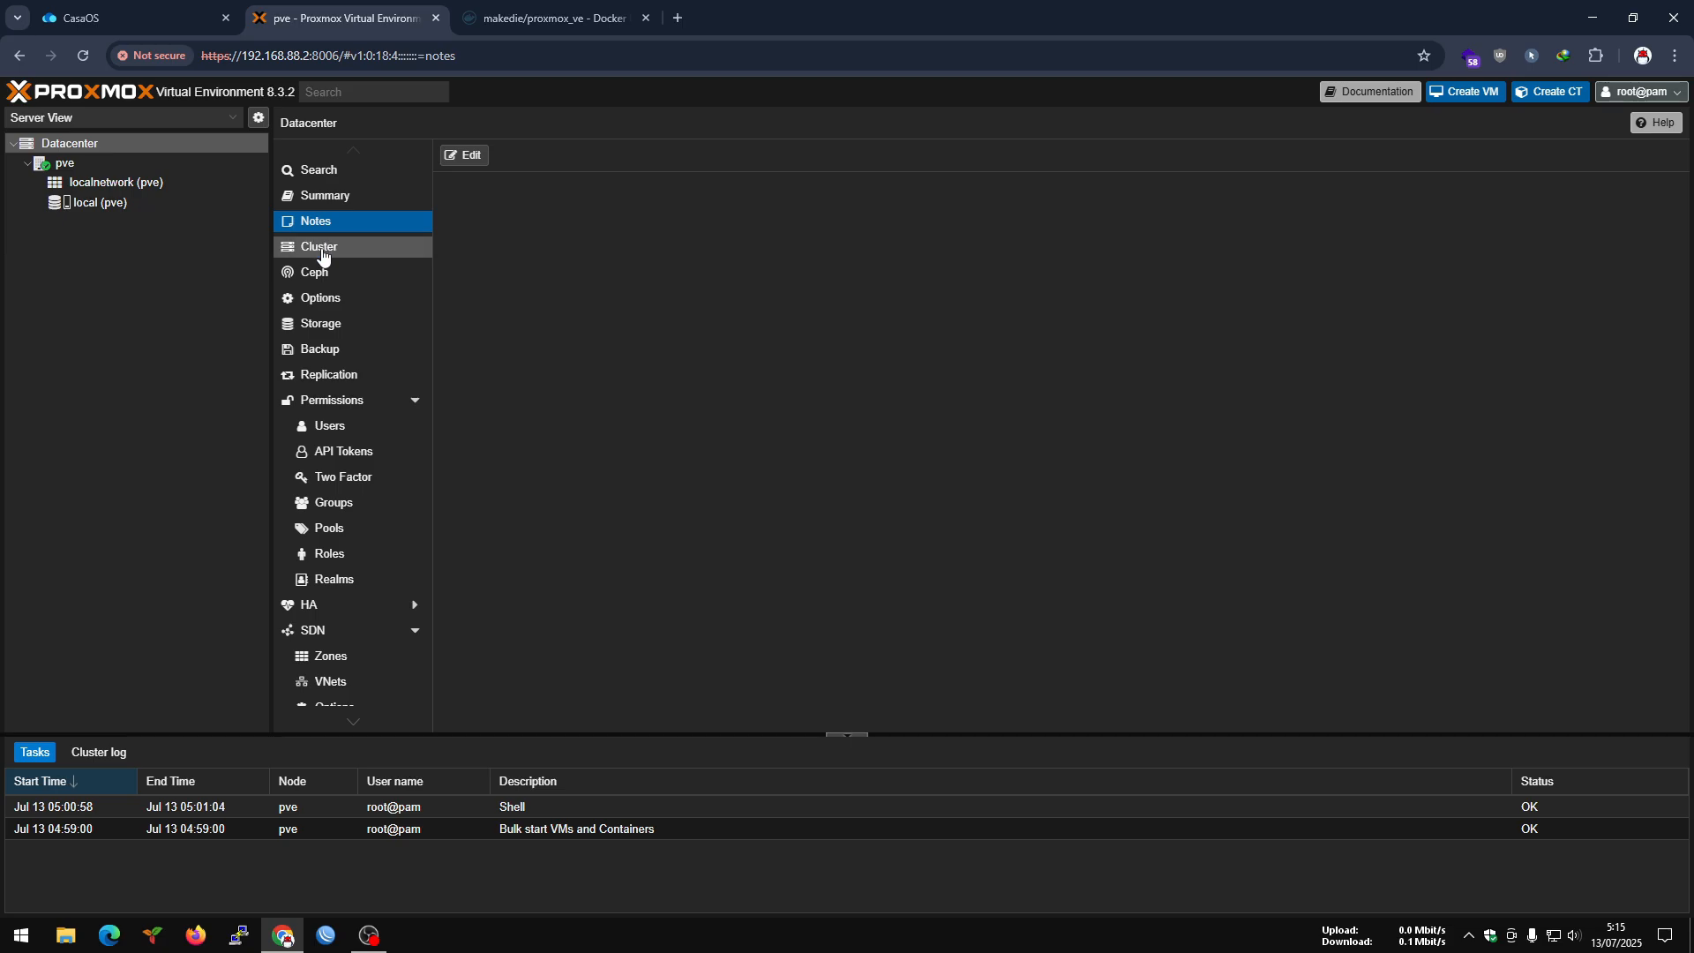
{"action": "left_click", "coordinate": [323, 254]}
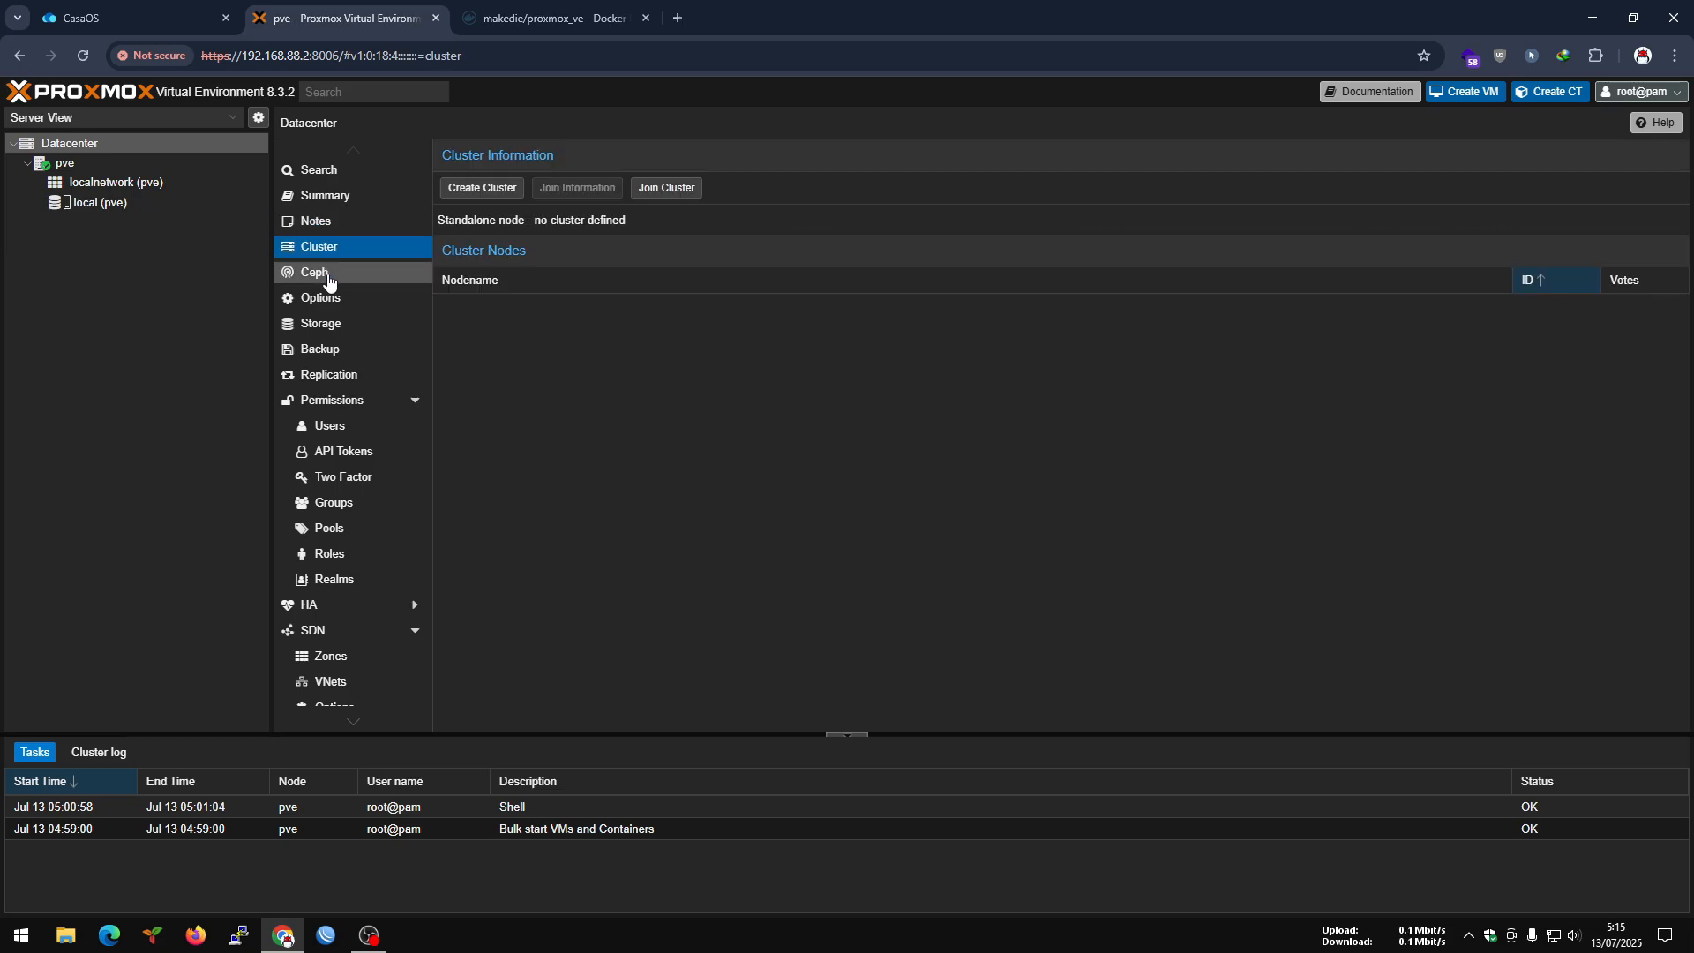
{"action": "left_click", "coordinate": [326, 275]}
{"action": "left_click", "coordinate": [339, 253]}
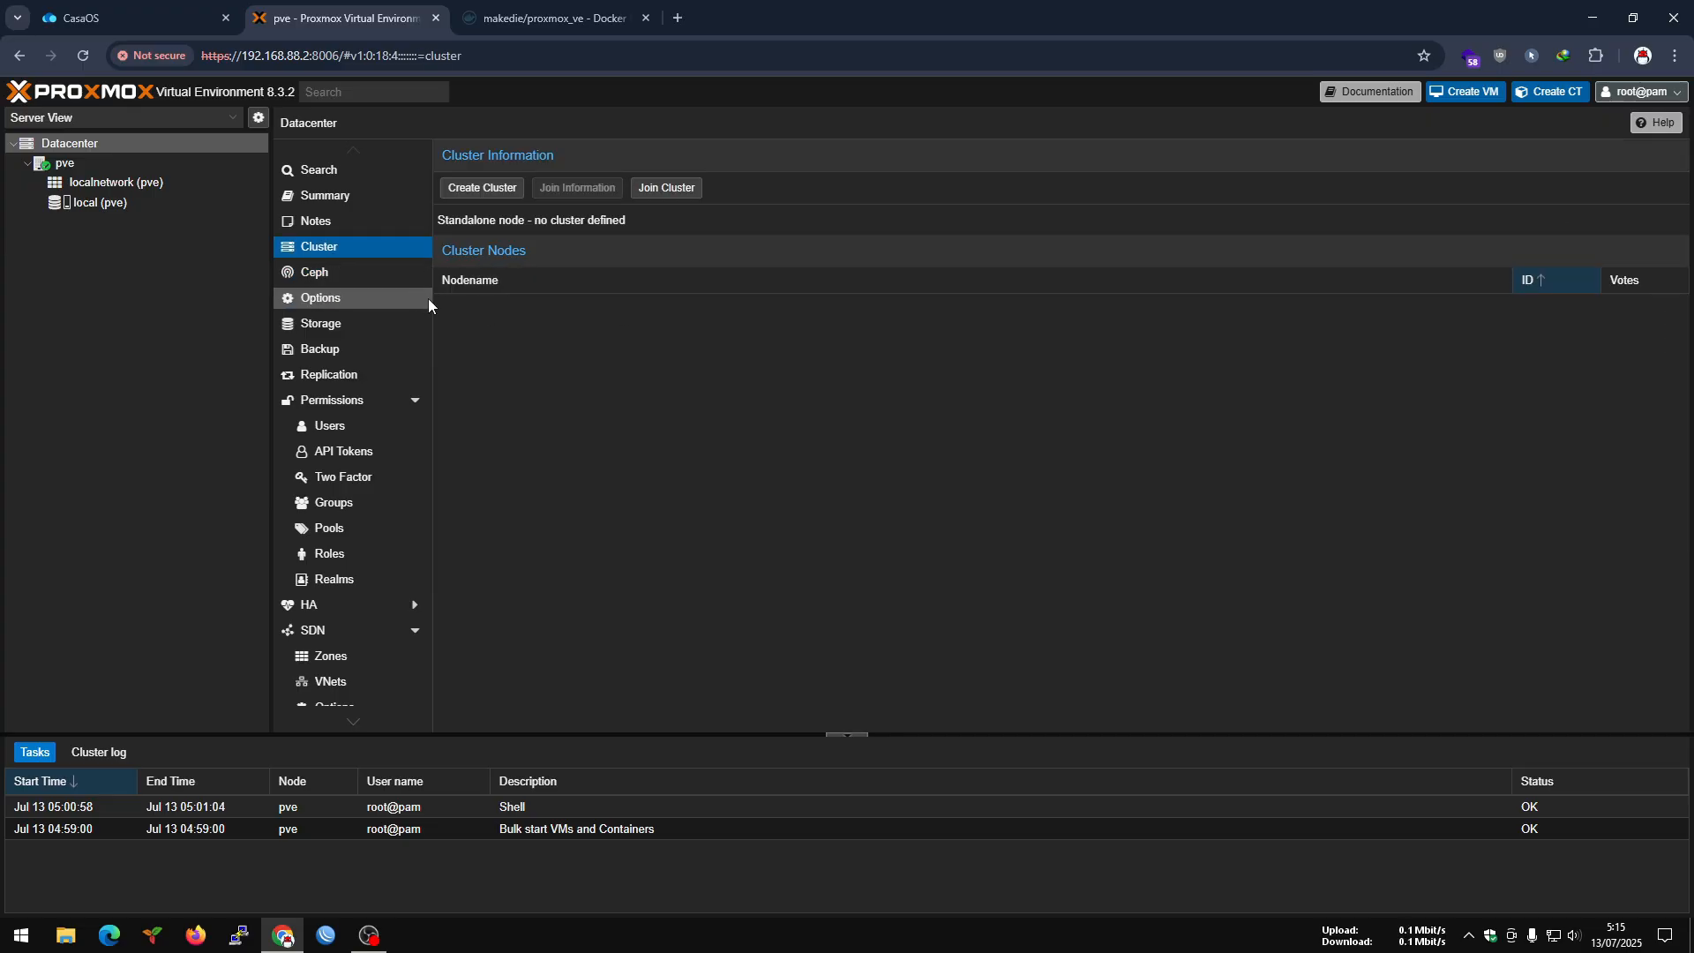
{"action": "left_click", "coordinate": [345, 326]}
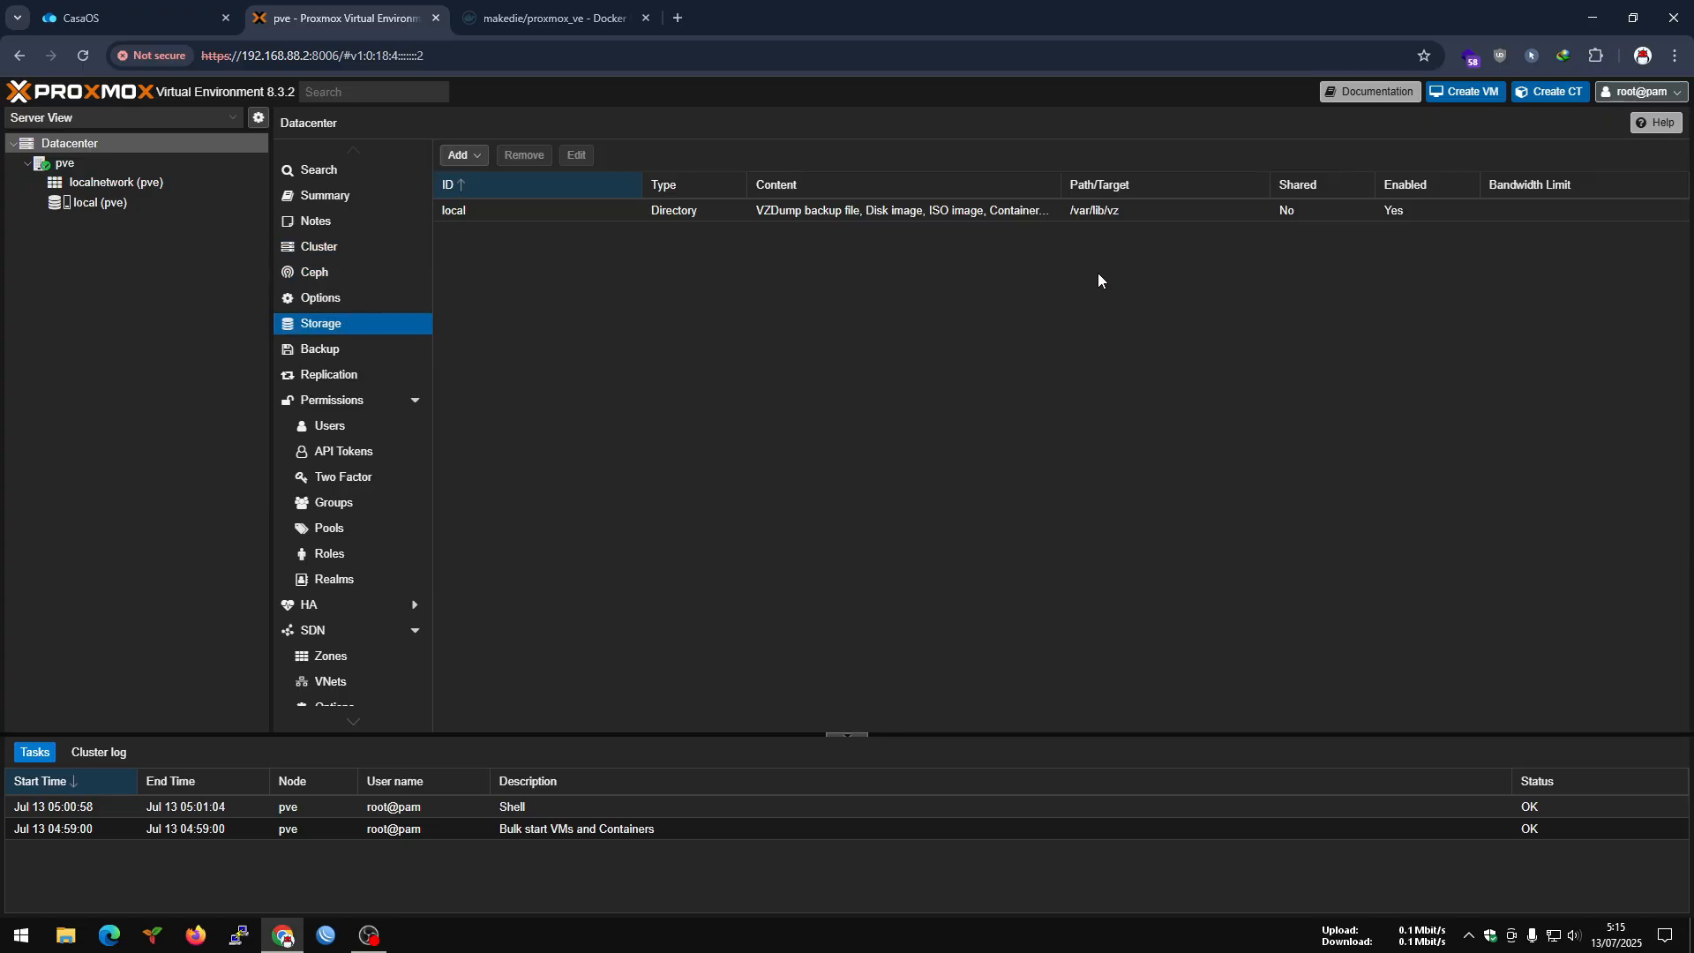
{"action": "left_click", "coordinate": [576, 212]}
Examine the local storage on pve: its summary, backups, VM disks, container volumes and ISO images.
{"action": "left_click", "coordinate": [81, 203]}
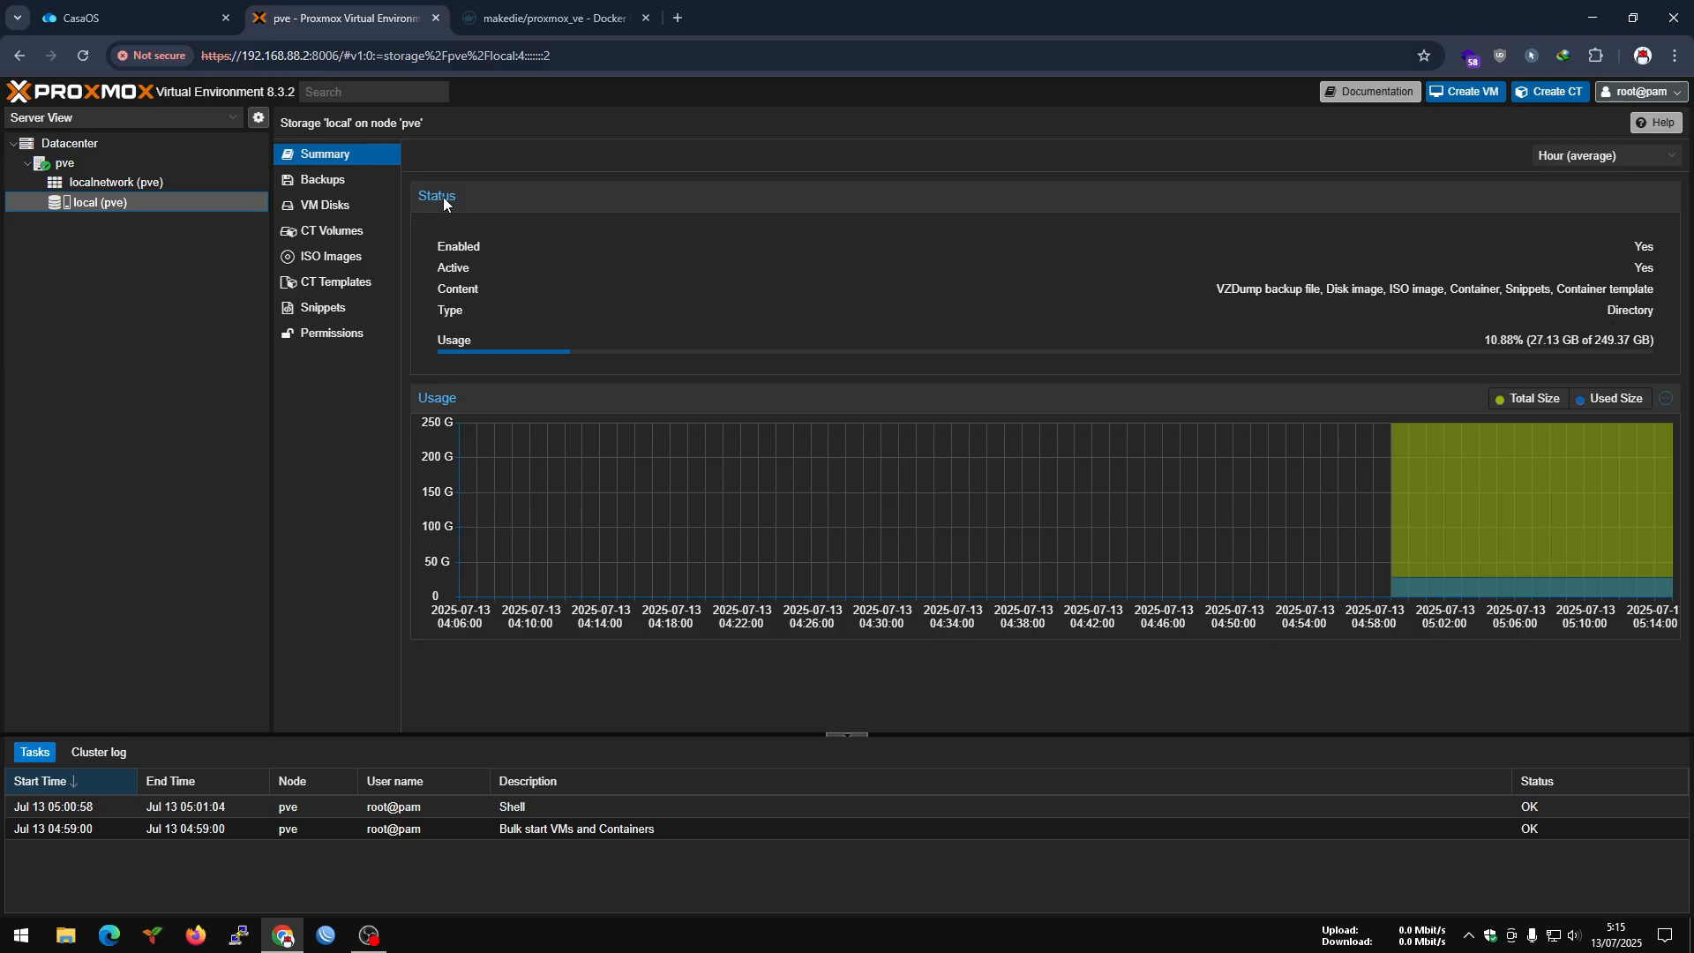
{"action": "left_click", "coordinate": [328, 180]}
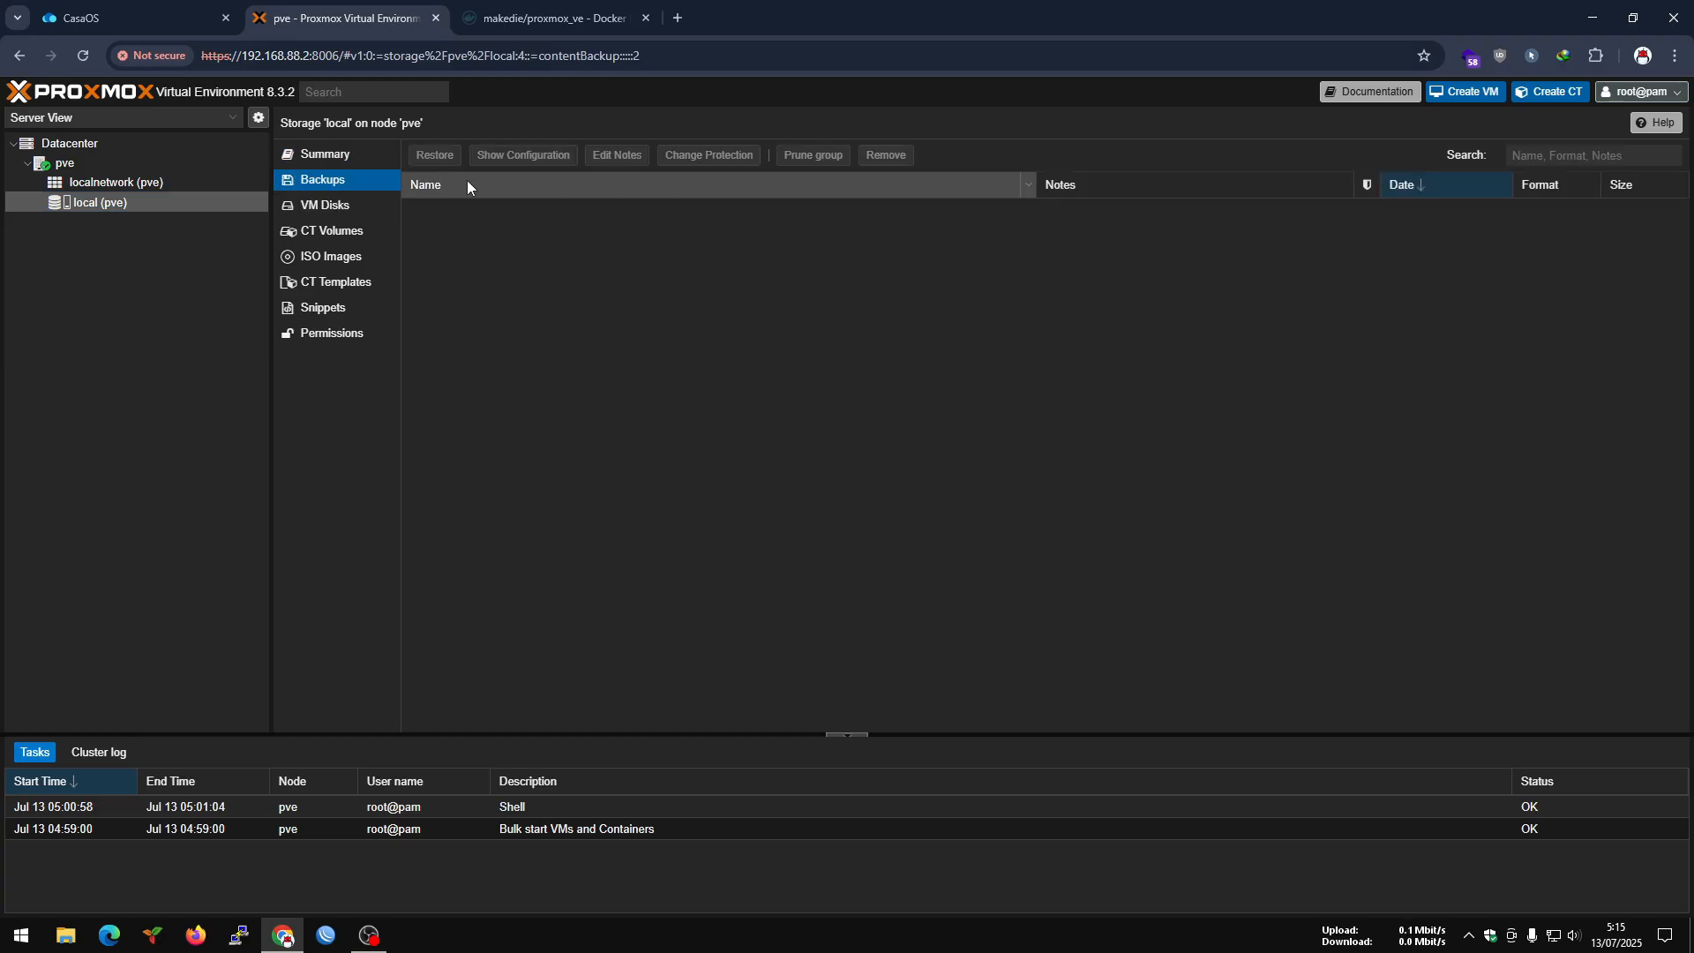
{"action": "left_click", "coordinate": [339, 207]}
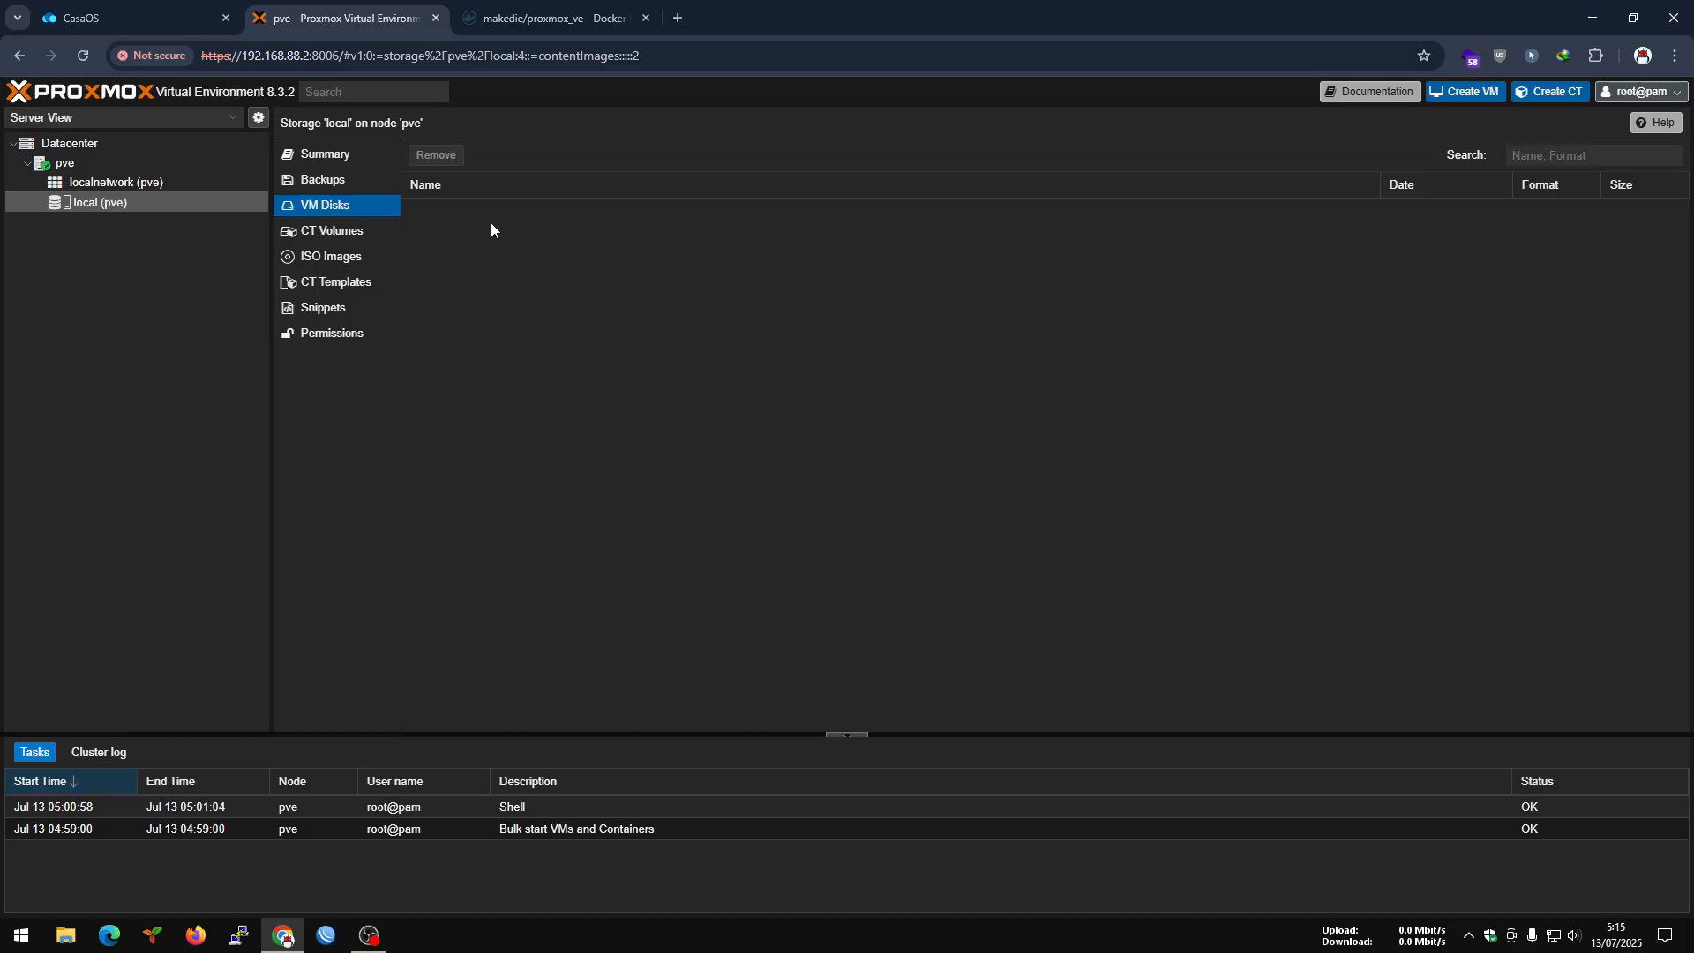
{"action": "left_click", "coordinate": [338, 230]}
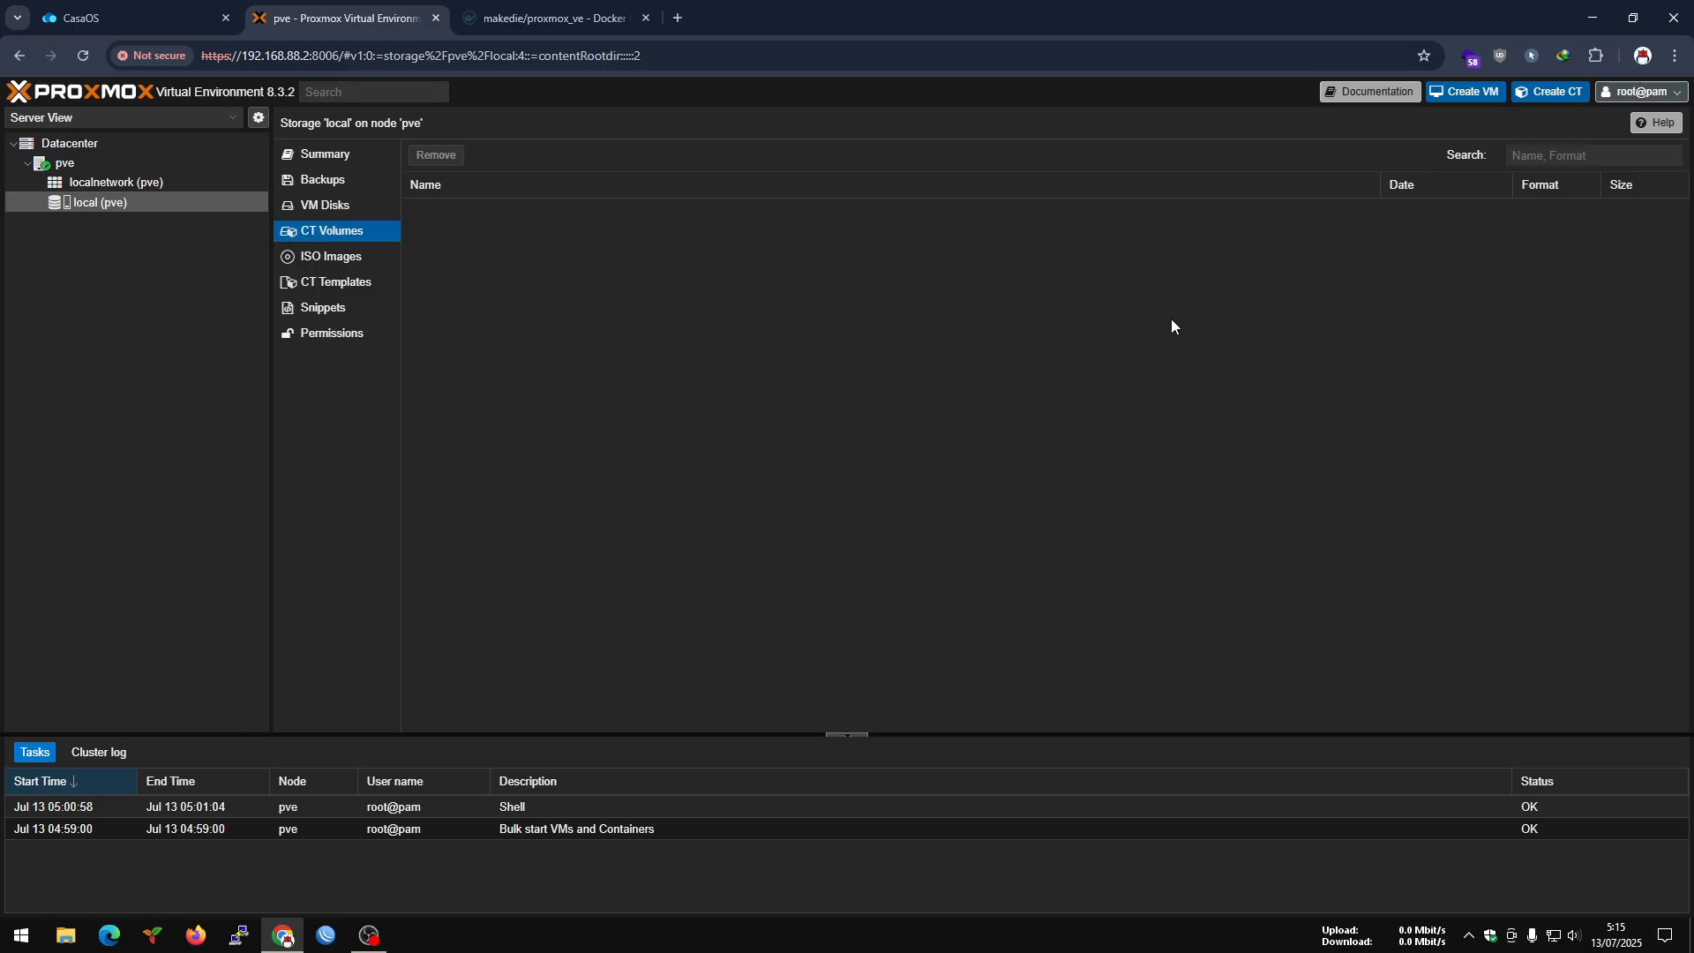
{"action": "left_click", "coordinate": [329, 258]}
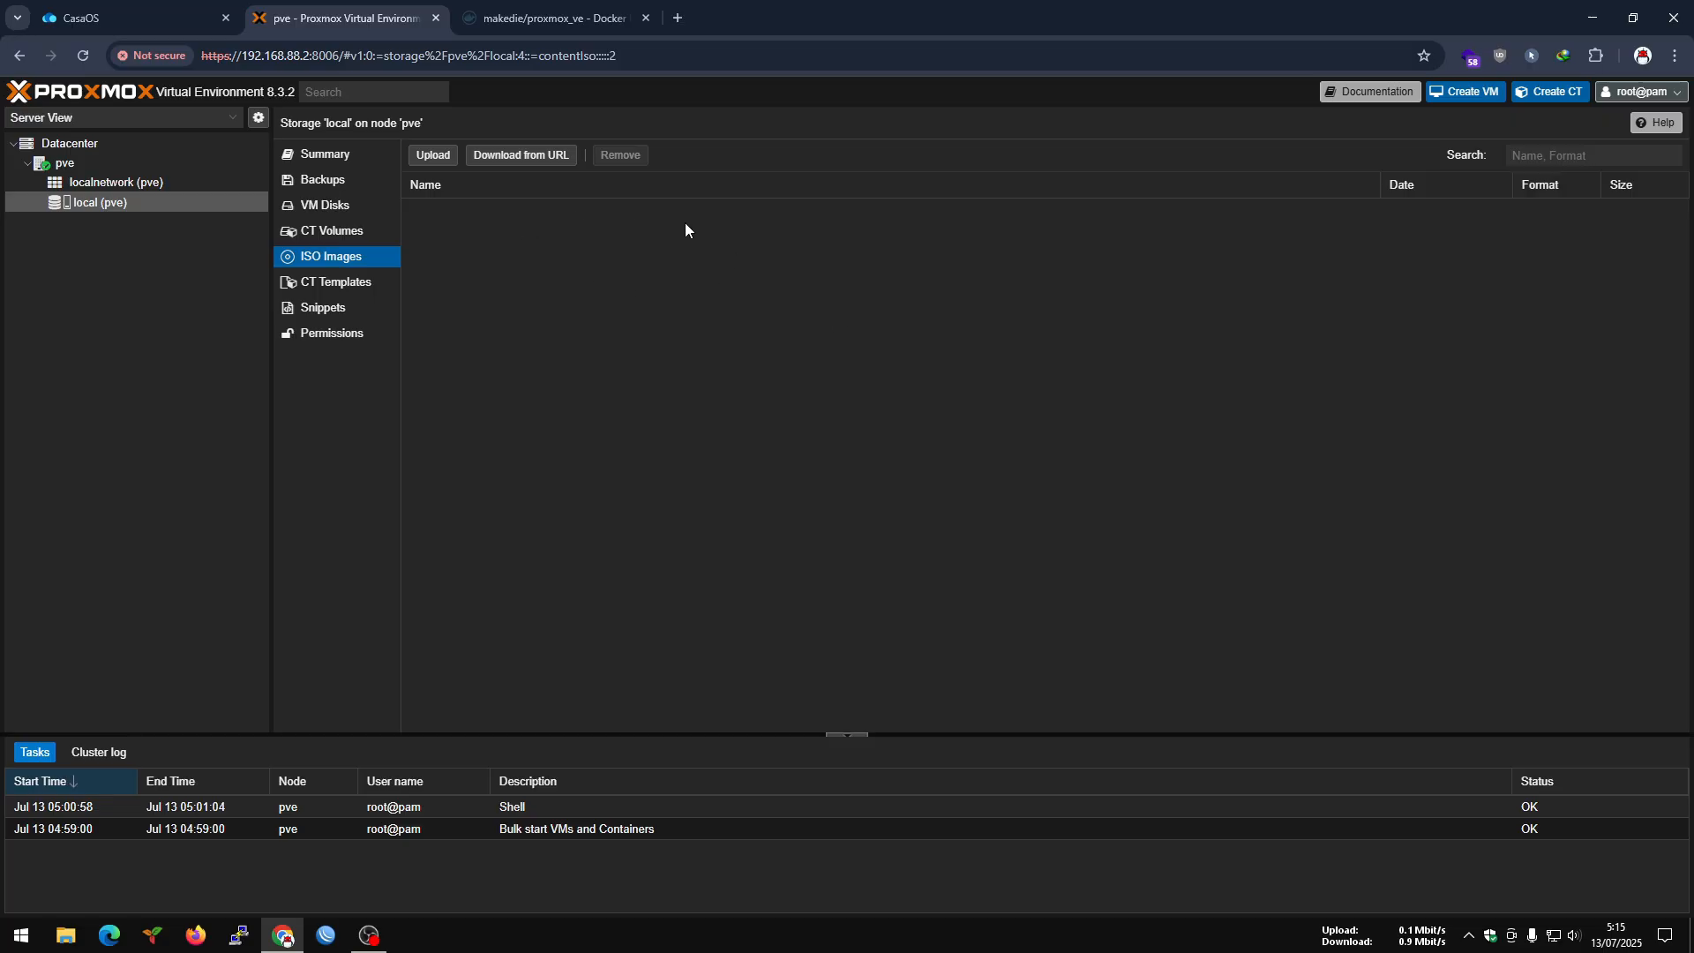
Browse the container templates available for download to the local storage, close the list, and check the storage's permissions and snippets.
{"action": "left_click", "coordinate": [313, 283]}
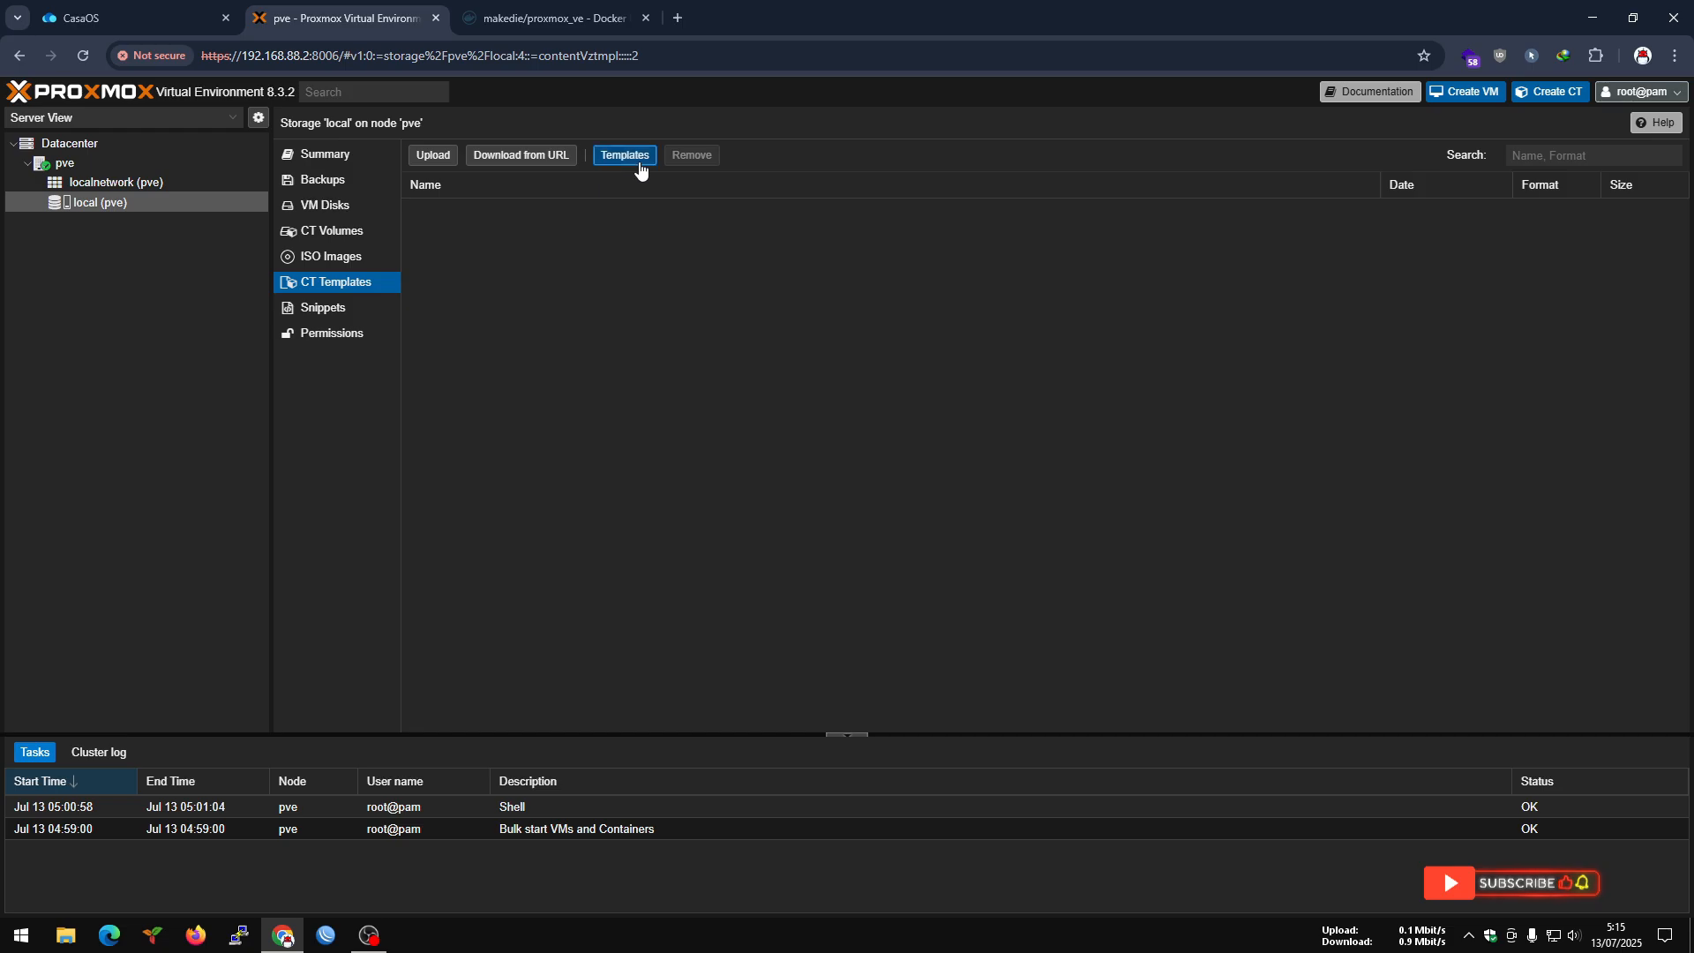
{"action": "left_click", "coordinate": [638, 167]}
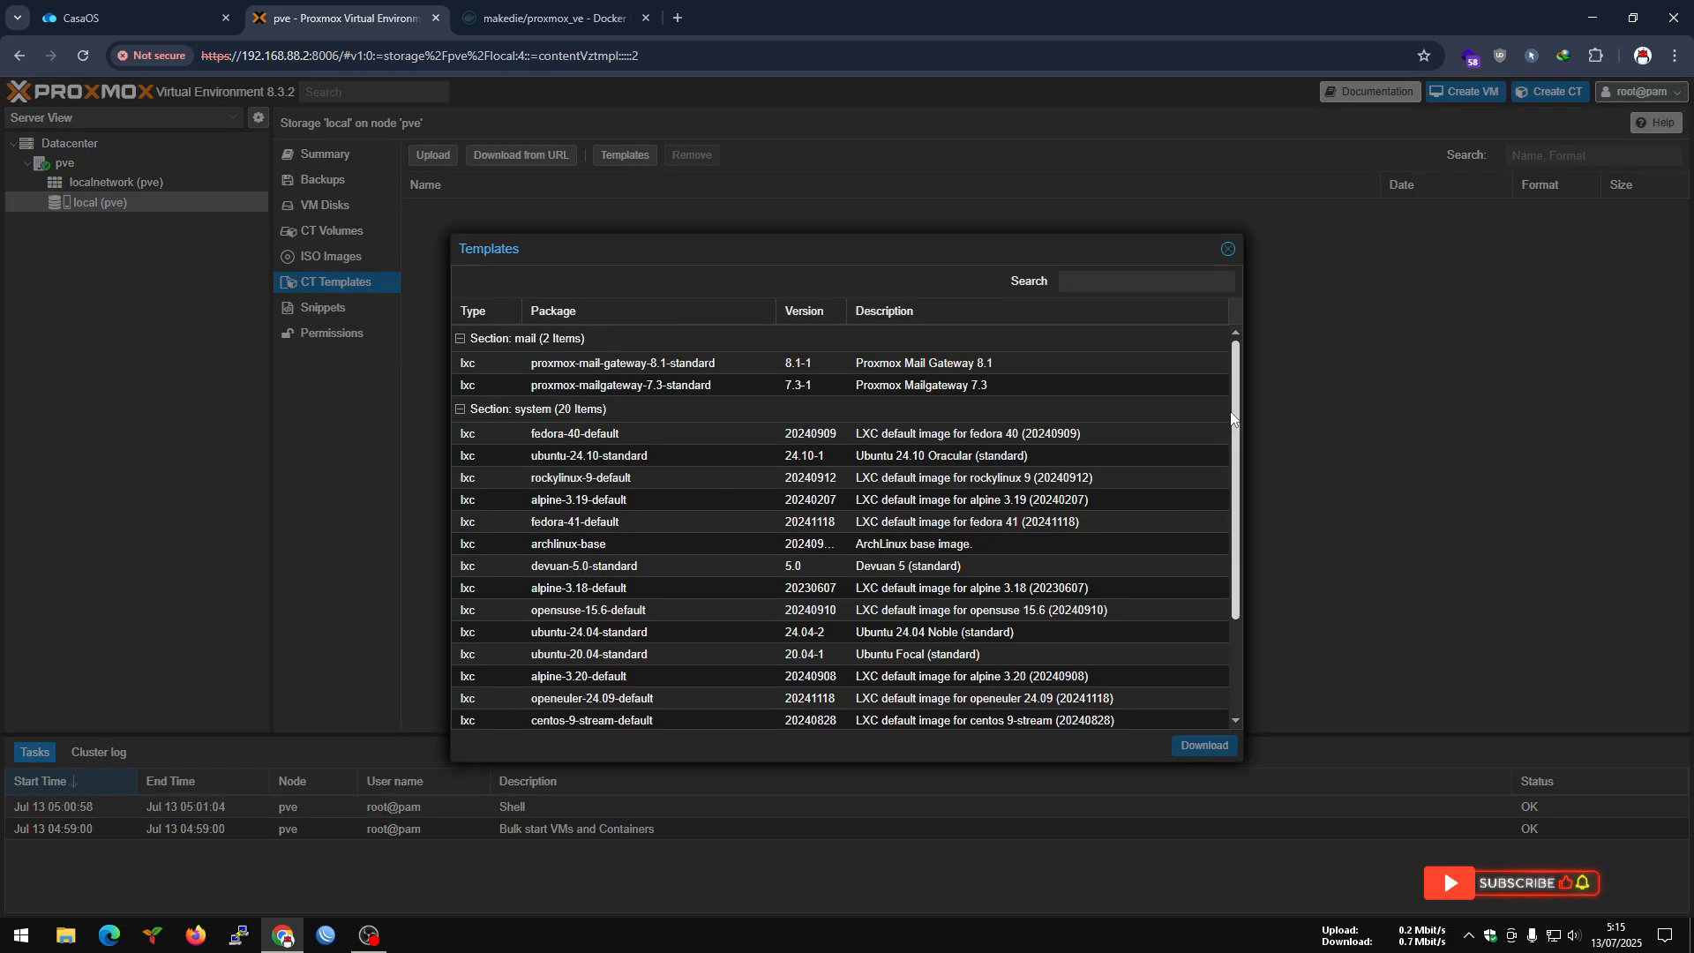
{"action": "scroll", "coordinate": [1218, 547], "scroll_direction": "down", "scroll_amount": 2}
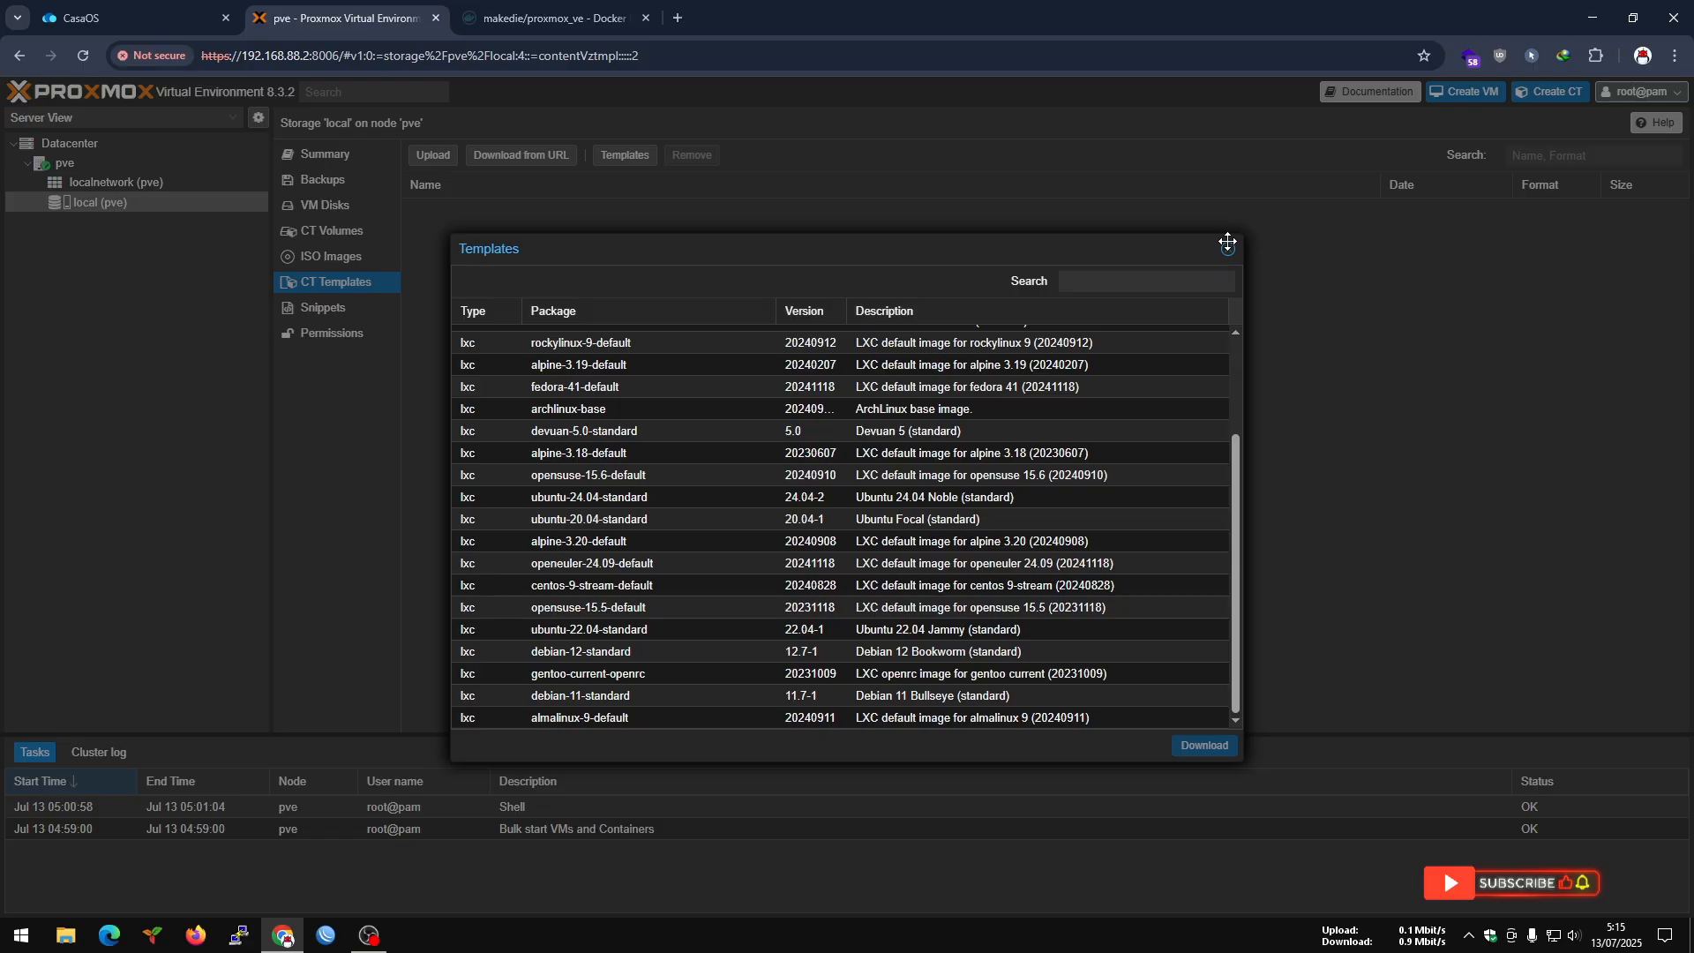
{"action": "left_click", "coordinate": [1226, 254]}
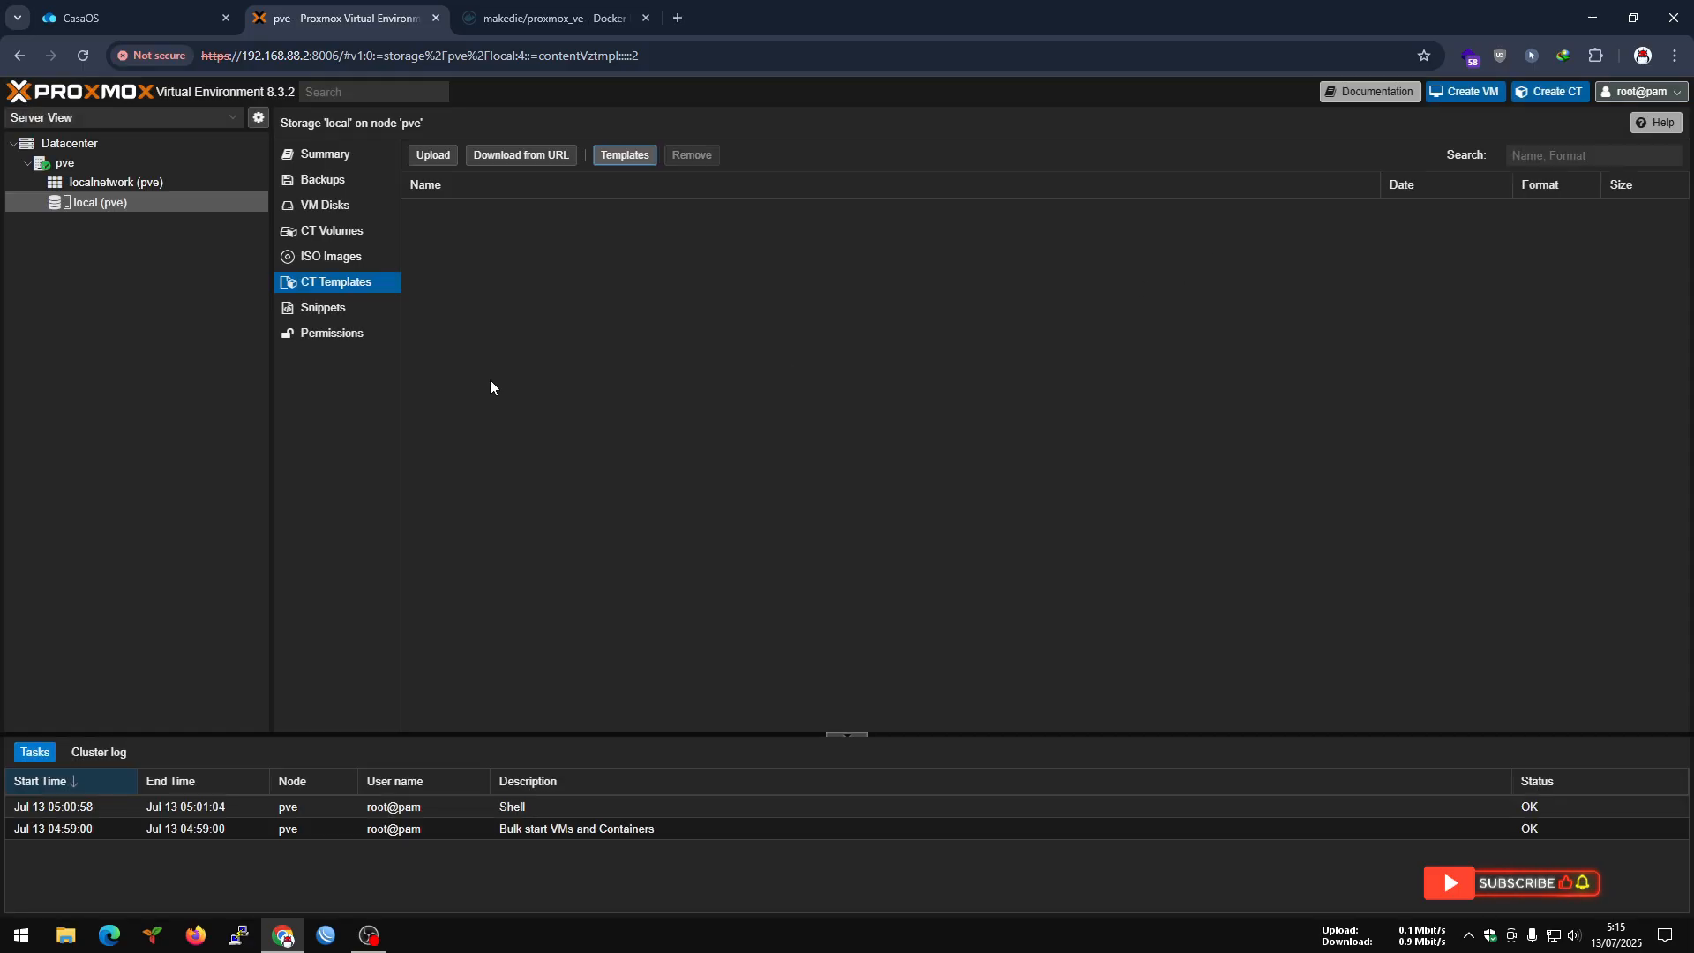
{"action": "left_click", "coordinate": [310, 333]}
{"action": "left_click", "coordinate": [312, 310]}
Review the pve node's network, certificates, DNS, hosts and options settings.
{"action": "left_click", "coordinate": [73, 165]}
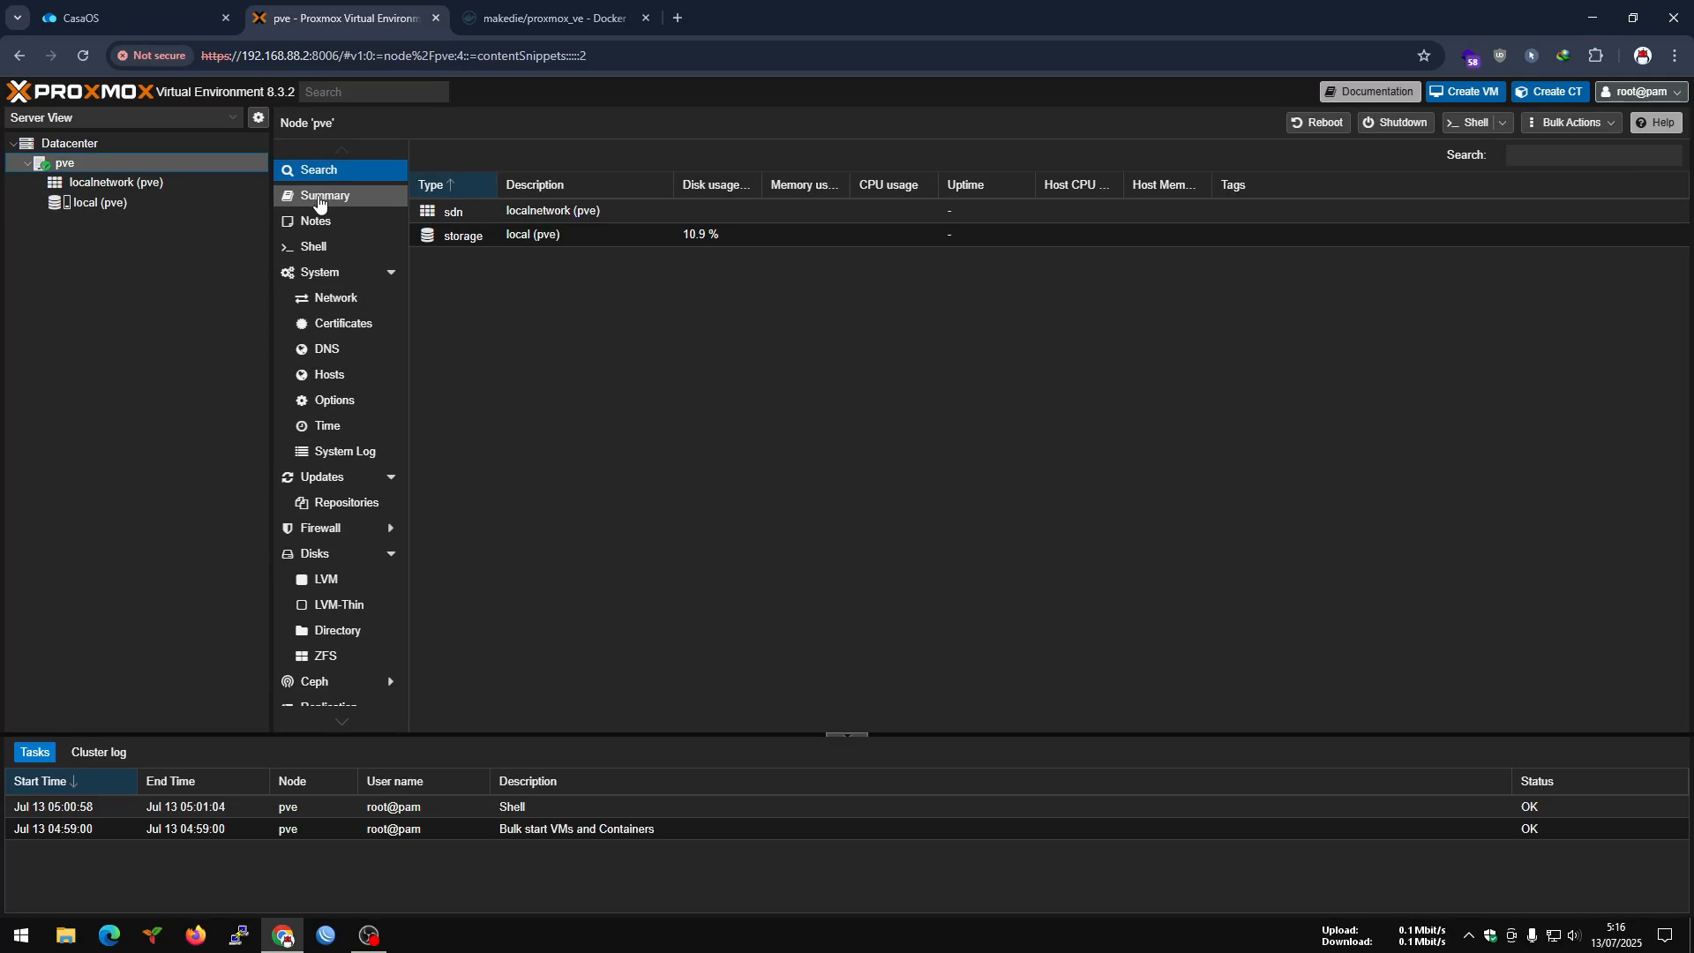
{"action": "left_click", "coordinate": [321, 297]}
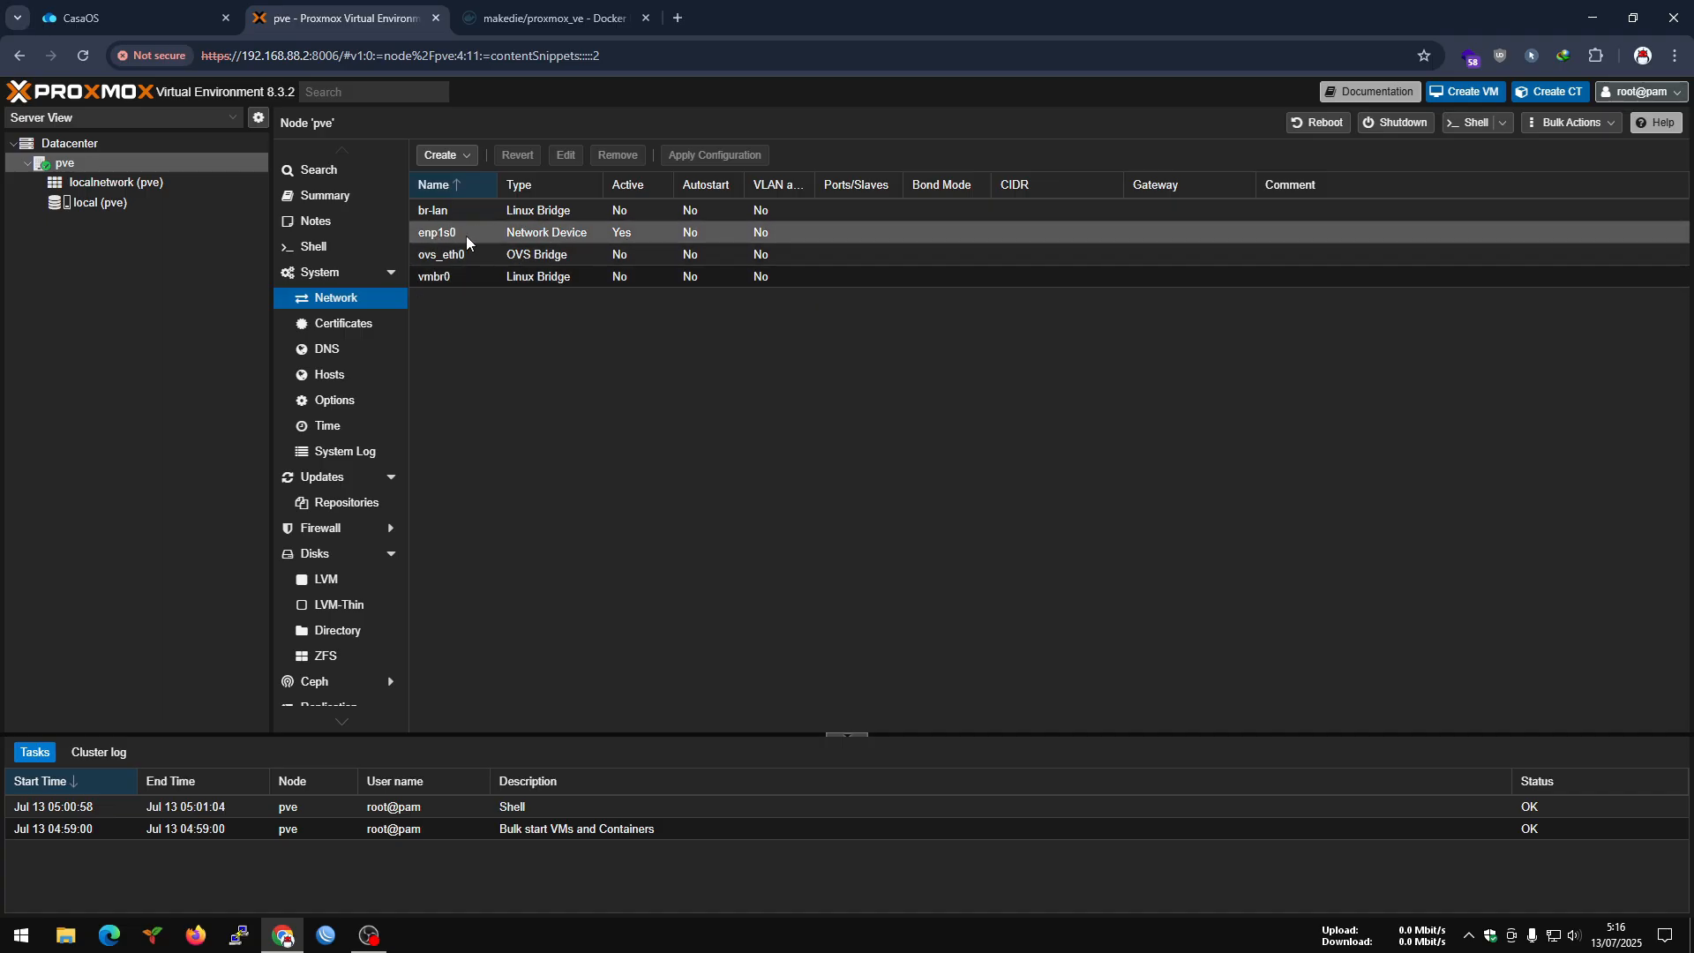
{"action": "left_click", "coordinate": [353, 324]}
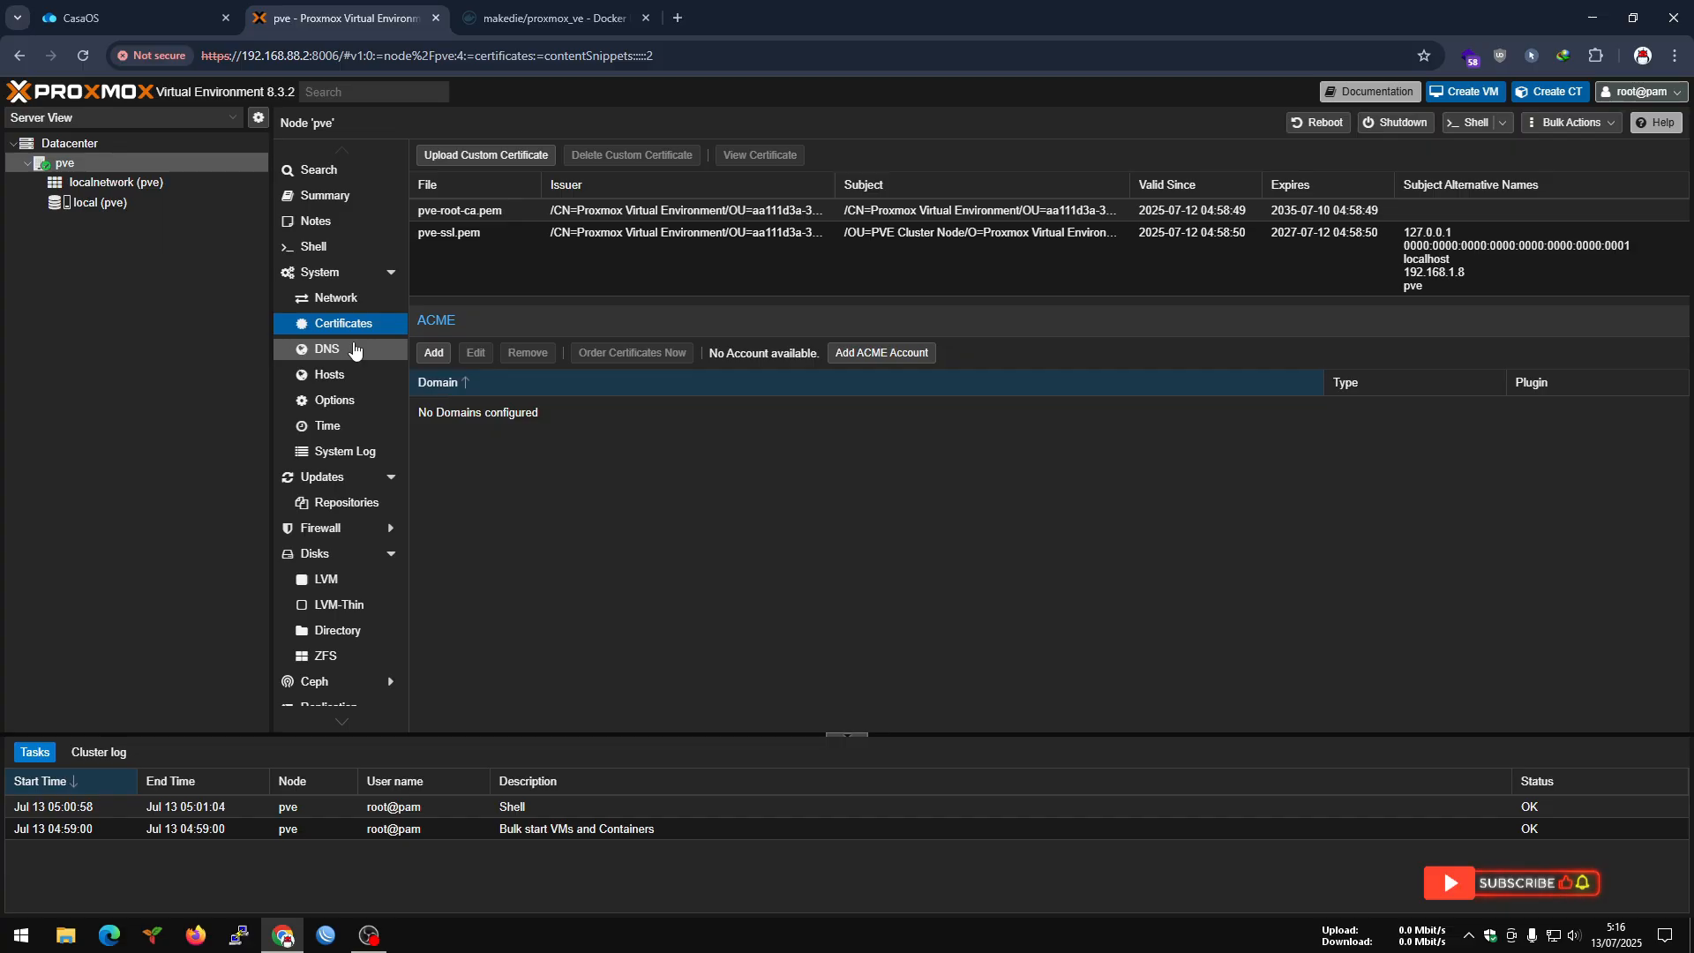
{"action": "left_click", "coordinate": [354, 350]}
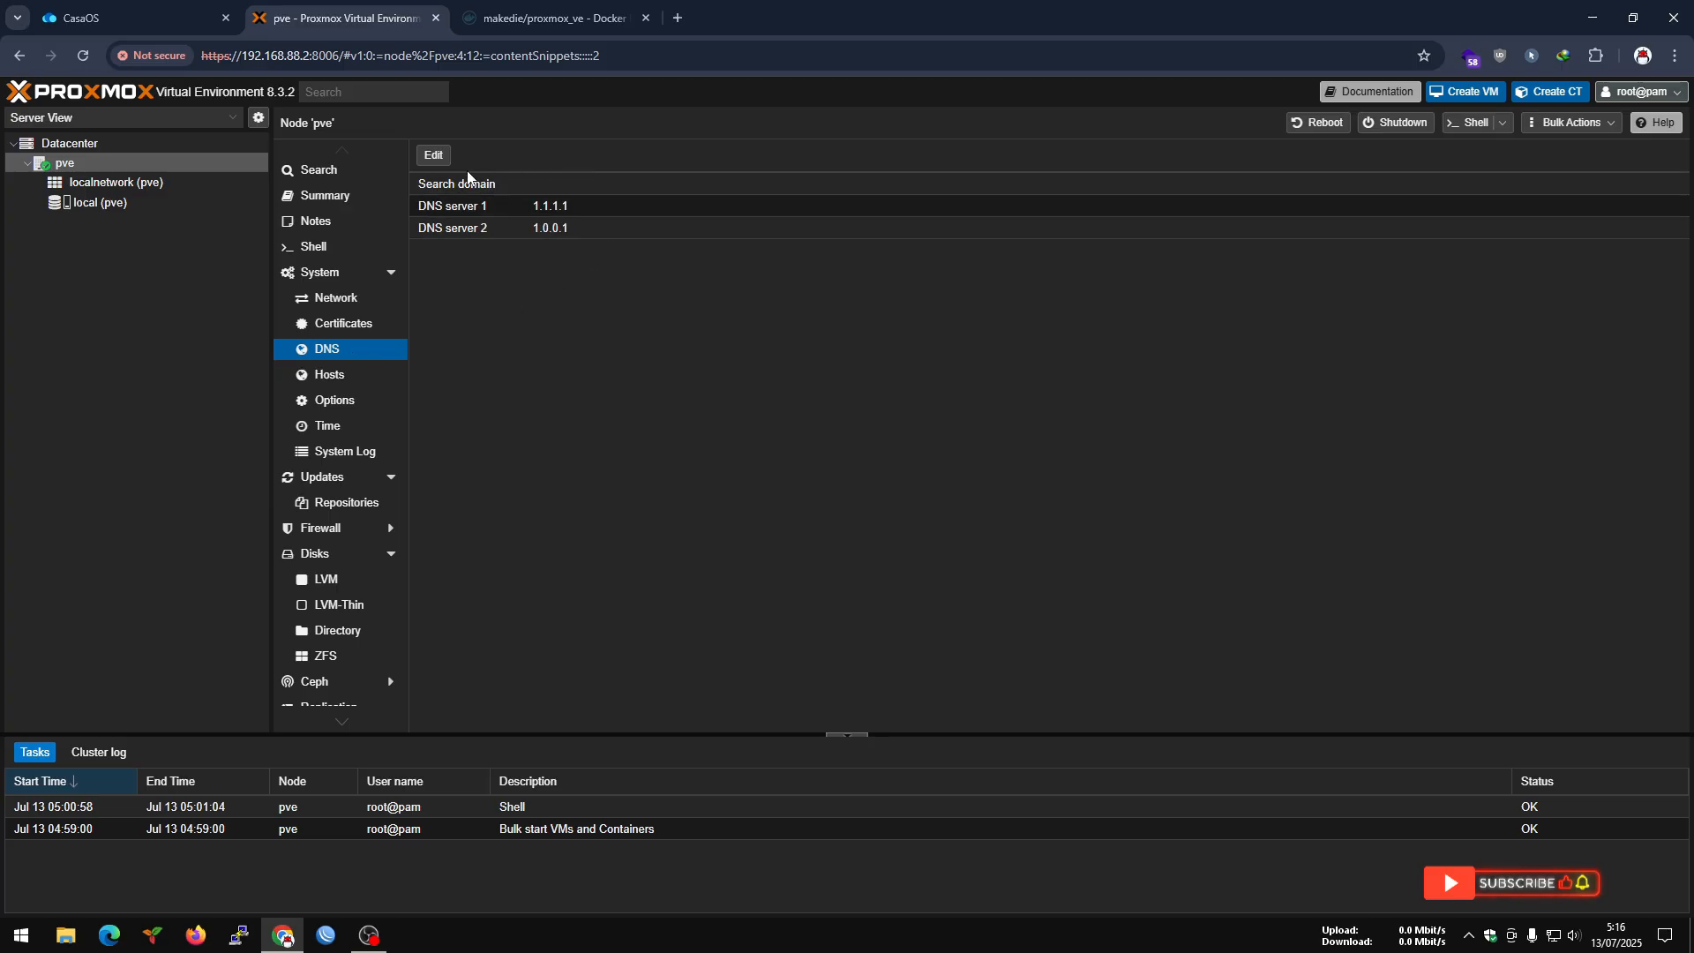
{"action": "left_click", "coordinate": [335, 375]}
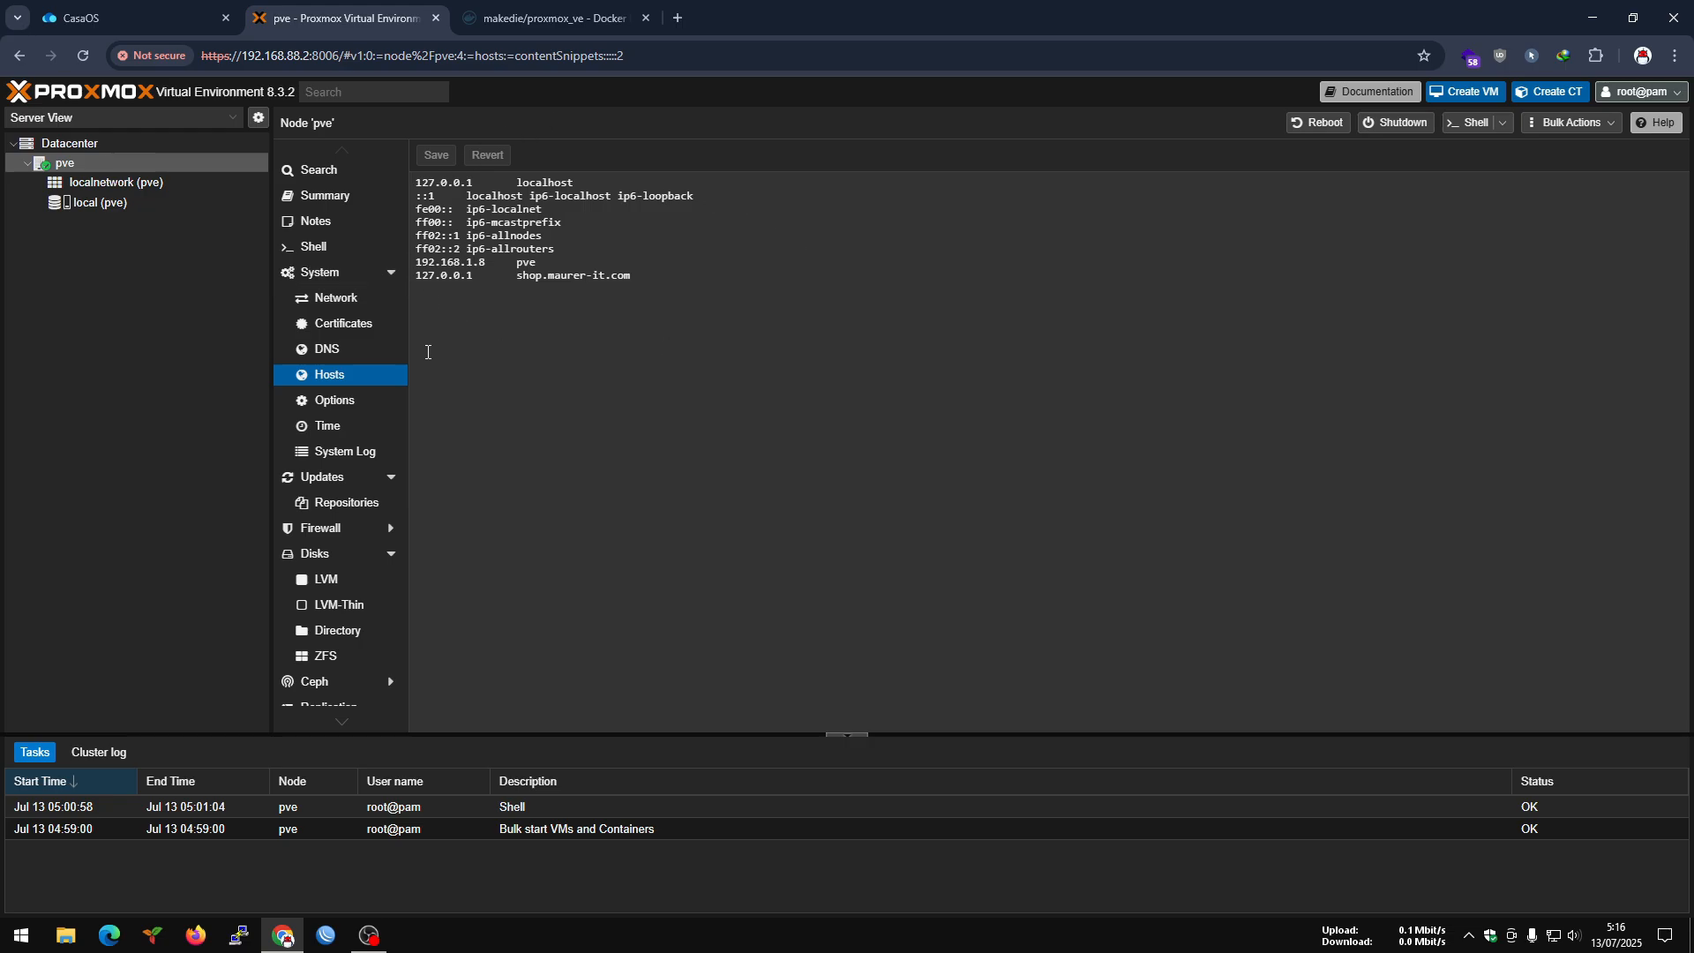
{"action": "left_click", "coordinate": [346, 425]}
{"action": "left_click", "coordinate": [340, 400]}
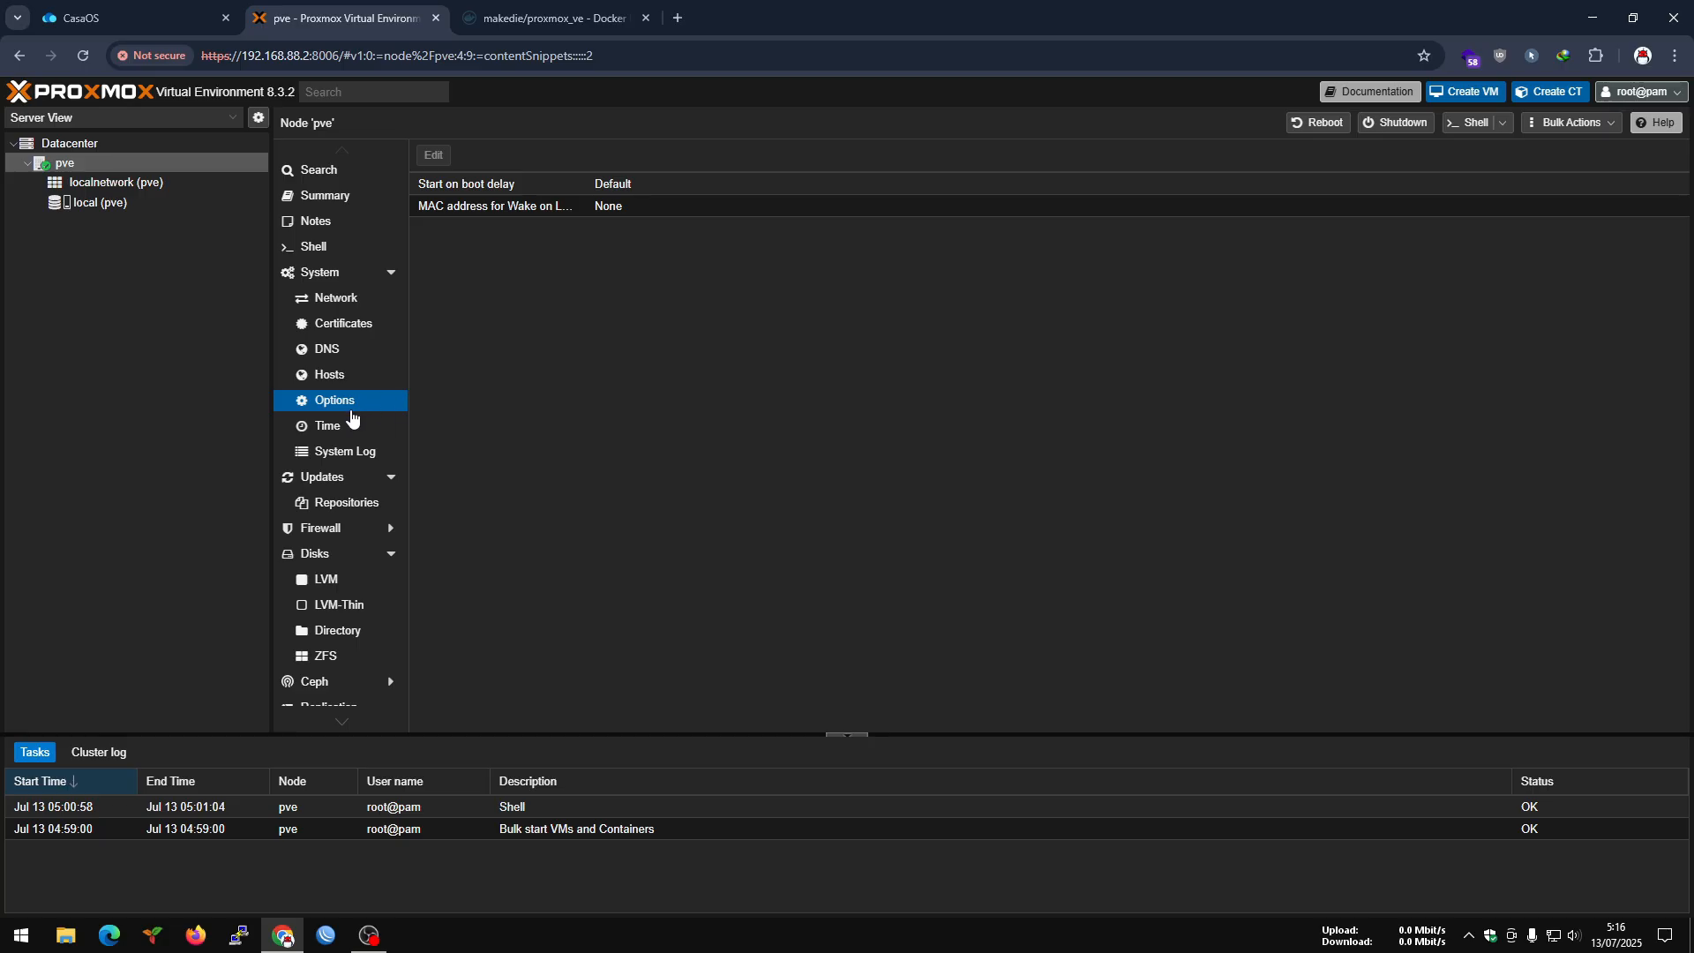
Set the pve node's time zone to Asia/Jakarta.
{"action": "left_click", "coordinate": [333, 428]}
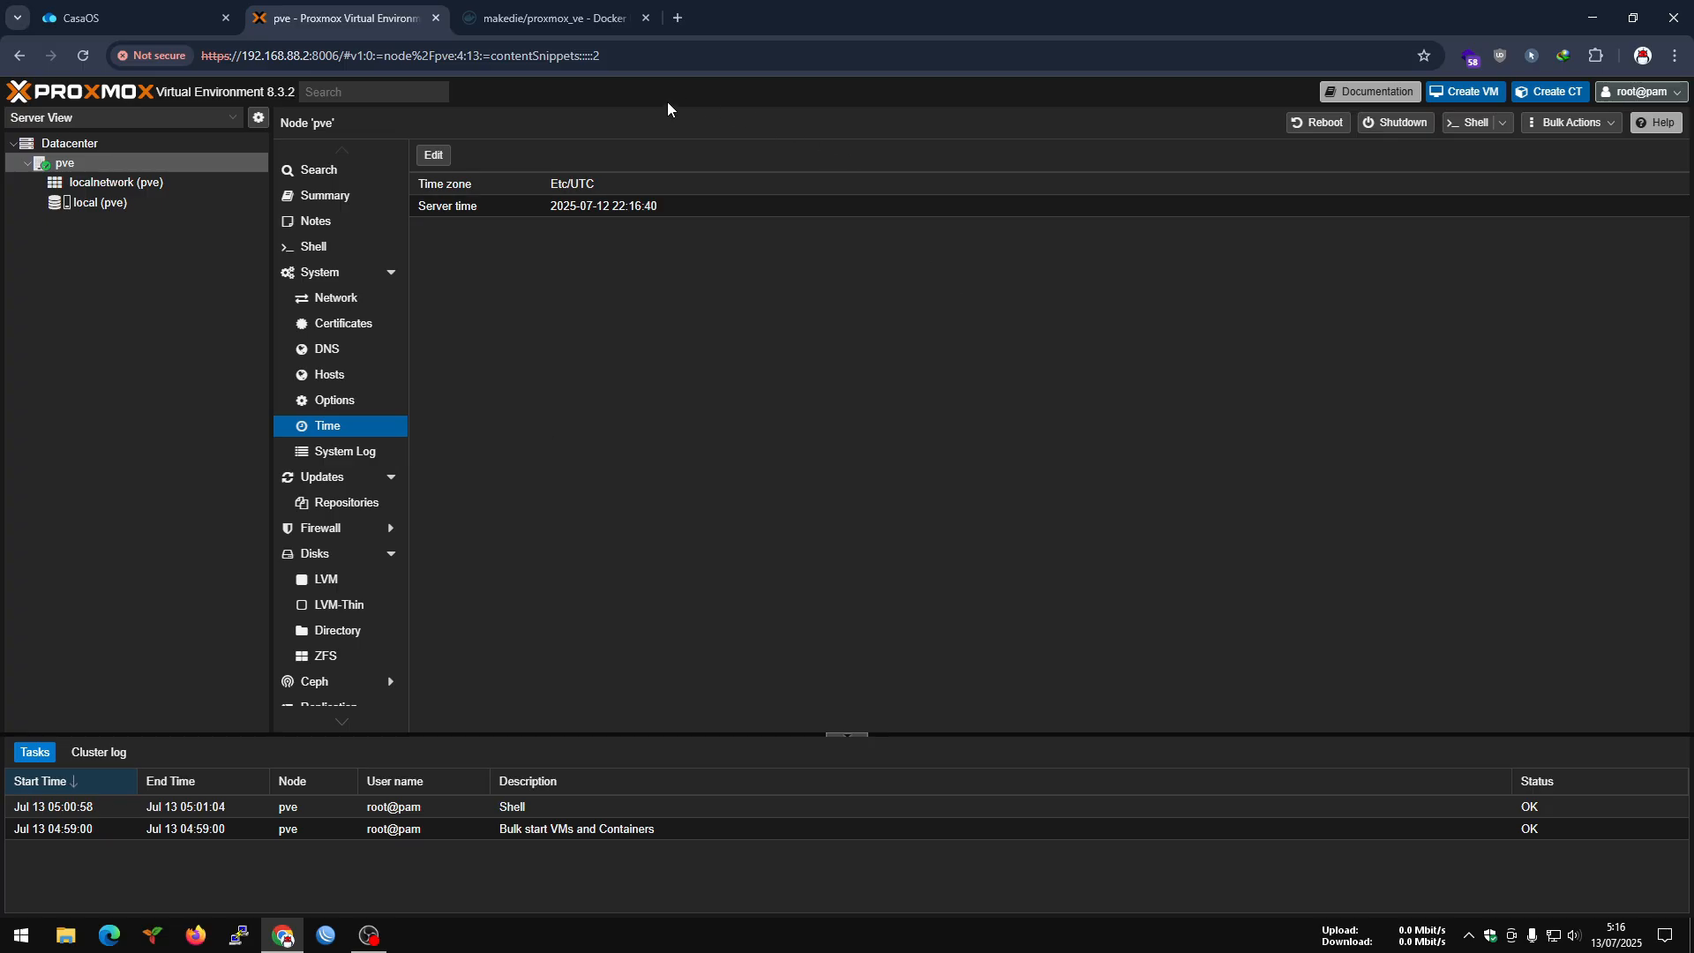
{"action": "double_click", "coordinate": [585, 184]}
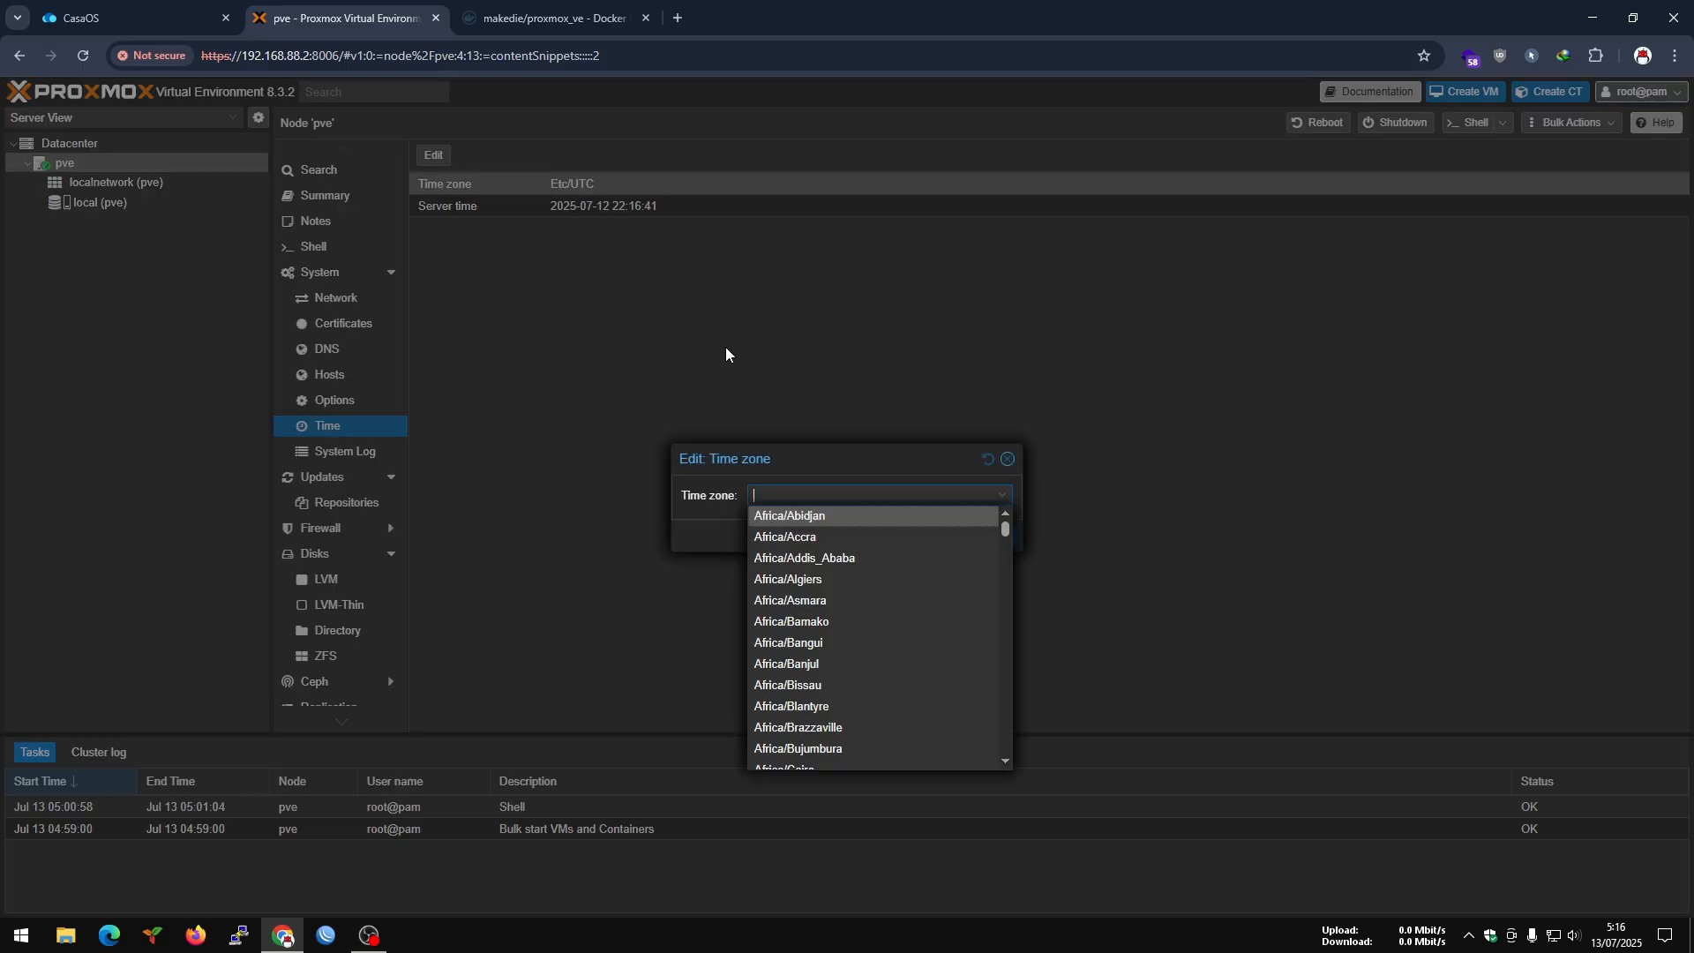
{"action": "left_click_drag", "start_coordinate": [1008, 550], "coordinate": [1017, 651]}
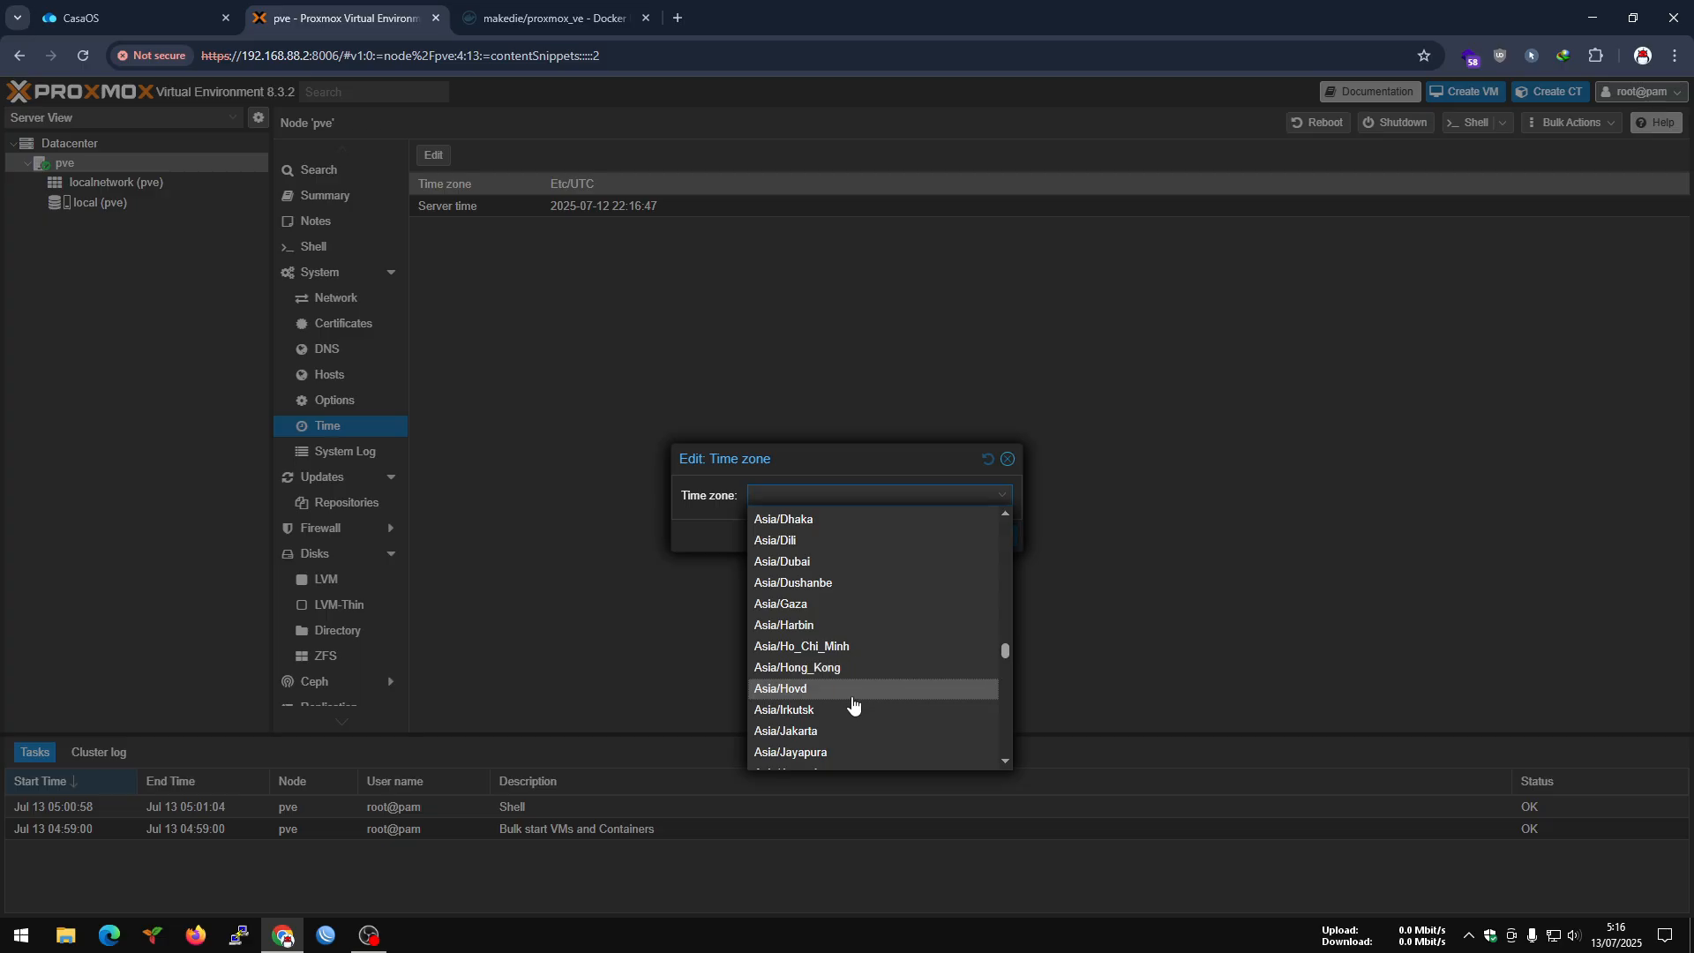
{"action": "left_click", "coordinate": [819, 732]}
{"action": "left_click", "coordinate": [984, 536]}
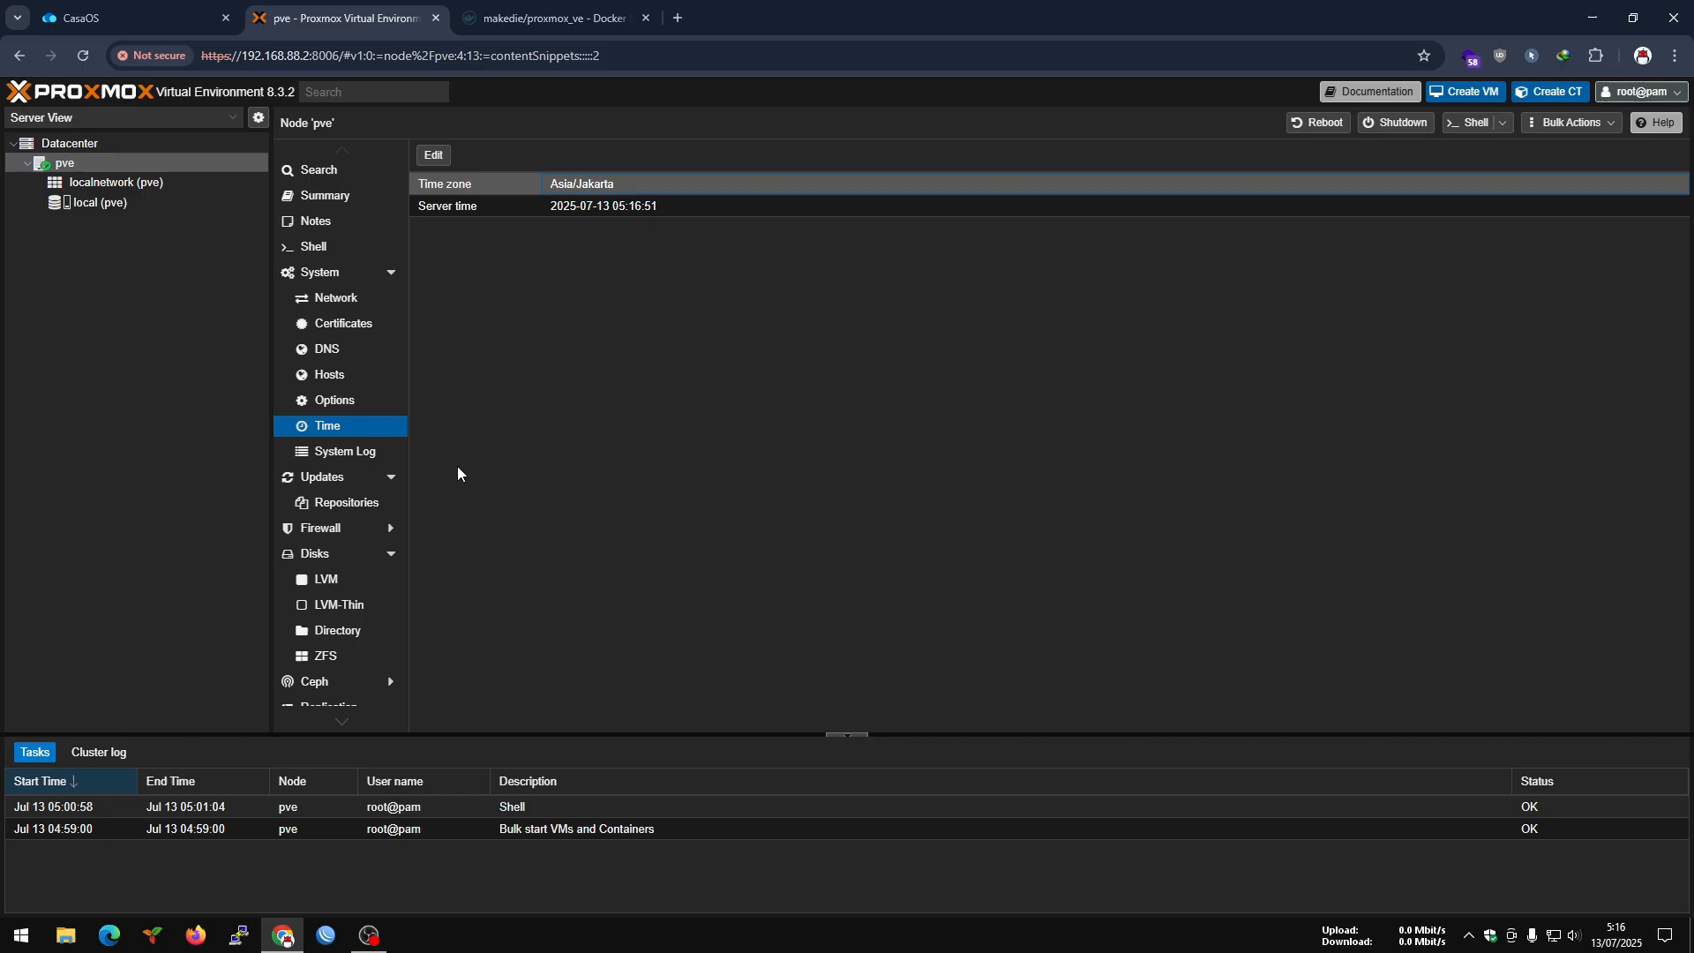
Refresh the pve node's package database, close the task output, and look through the list of available updates.
{"action": "left_click", "coordinate": [328, 479]}
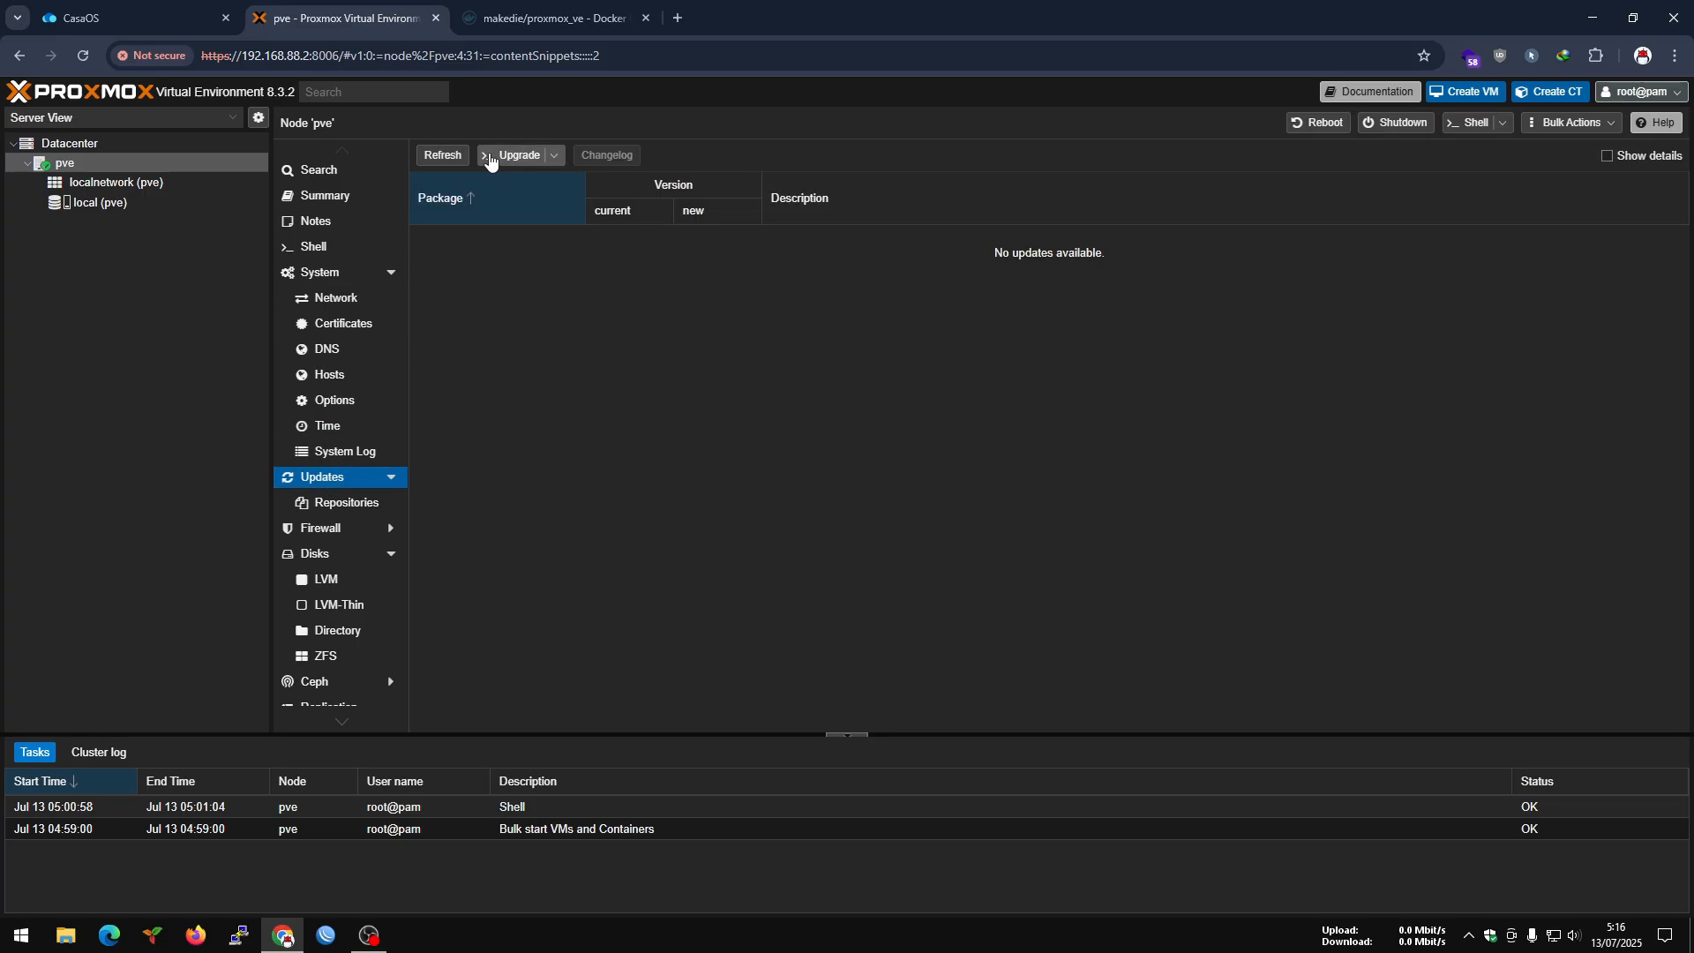
{"action": "left_click", "coordinate": [446, 155]}
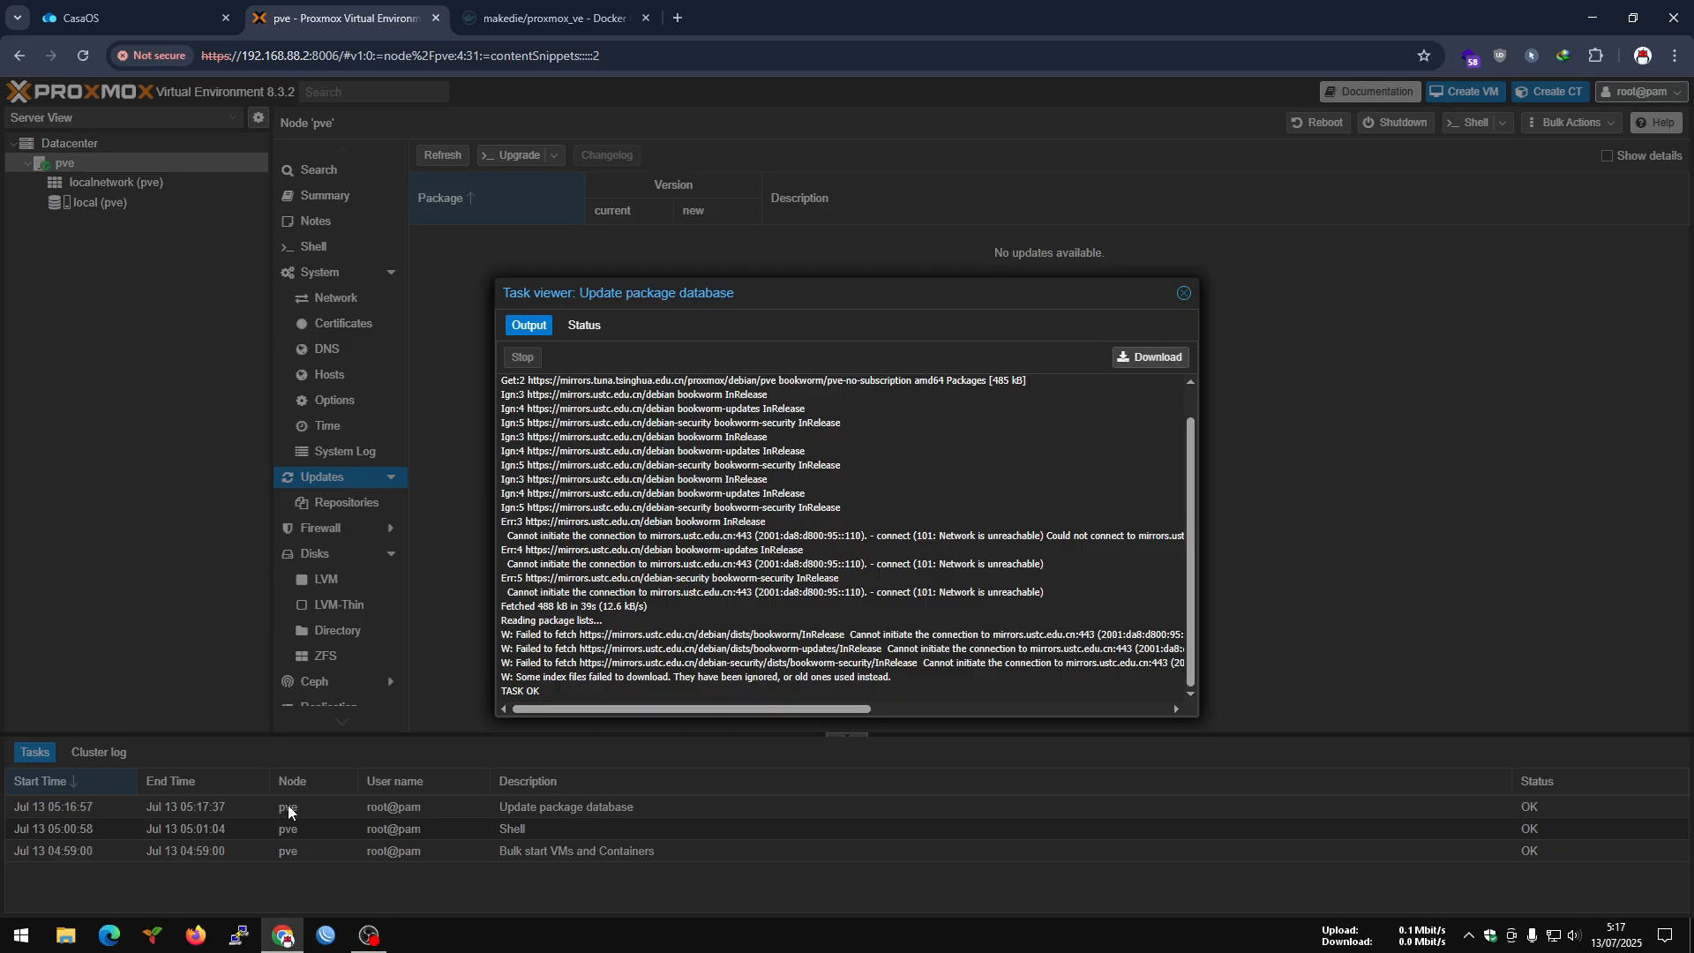
{"action": "left_click", "coordinate": [1183, 293]}
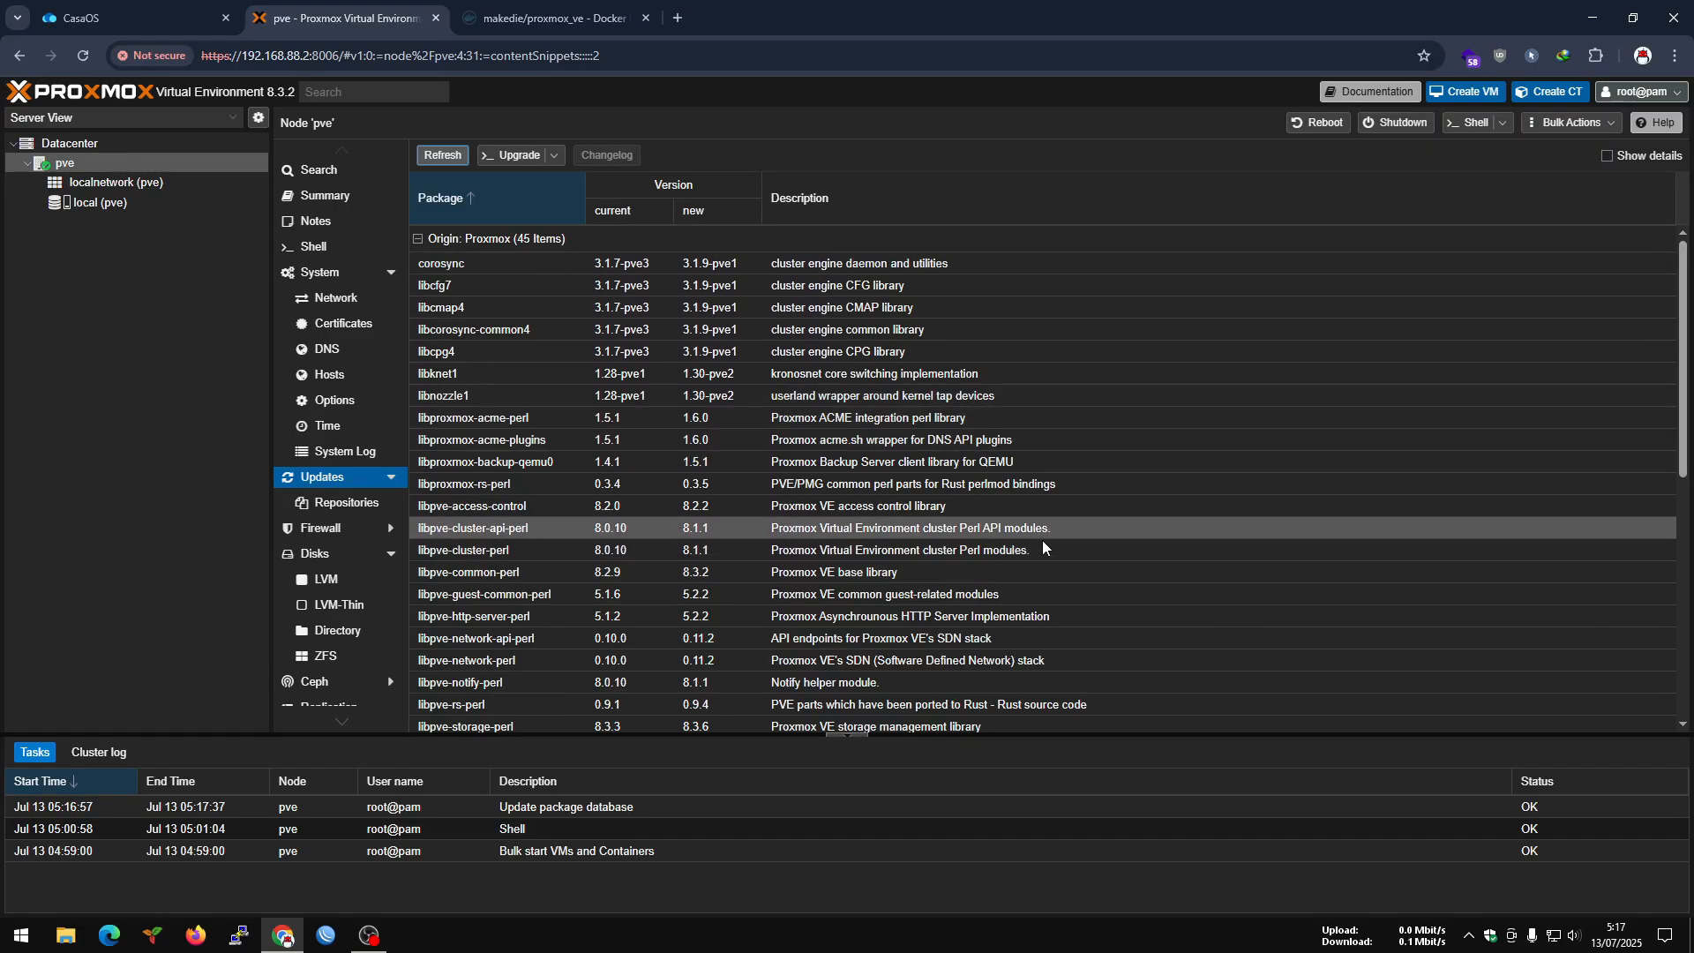
{"action": "left_click_drag", "start_coordinate": [1683, 295], "coordinate": [1681, 538]}
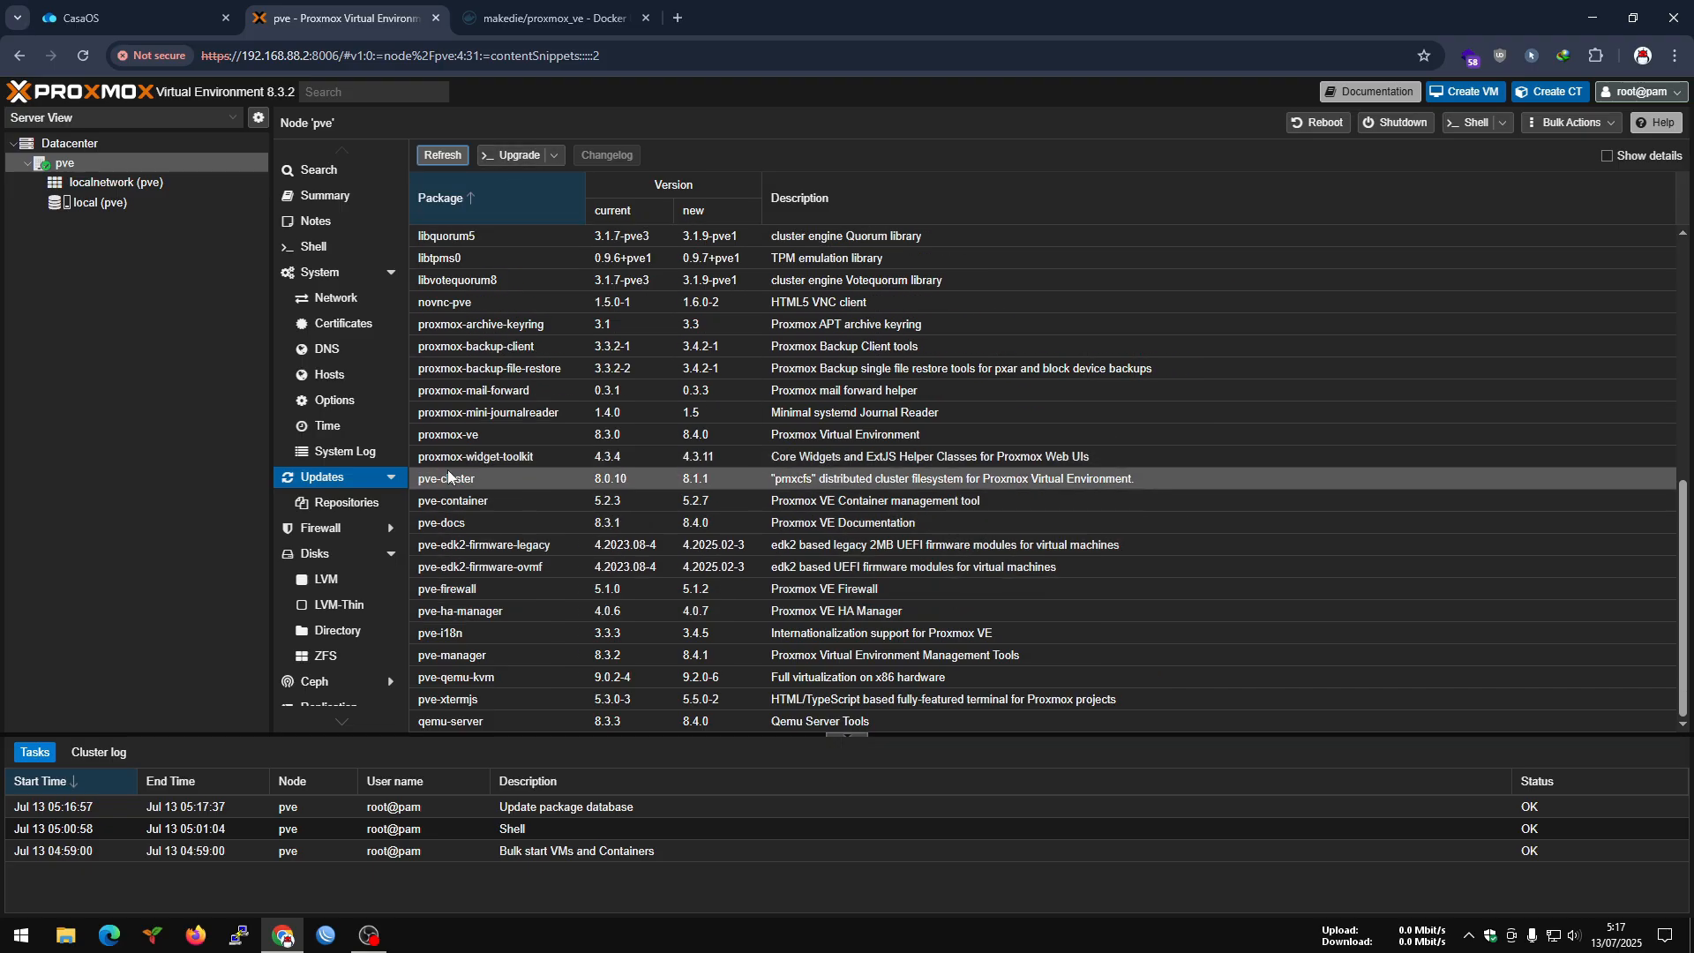
Check the pve node's APT repositories and examine its physical disks, selecting /dev/sdb.
{"action": "left_click", "coordinate": [346, 502]}
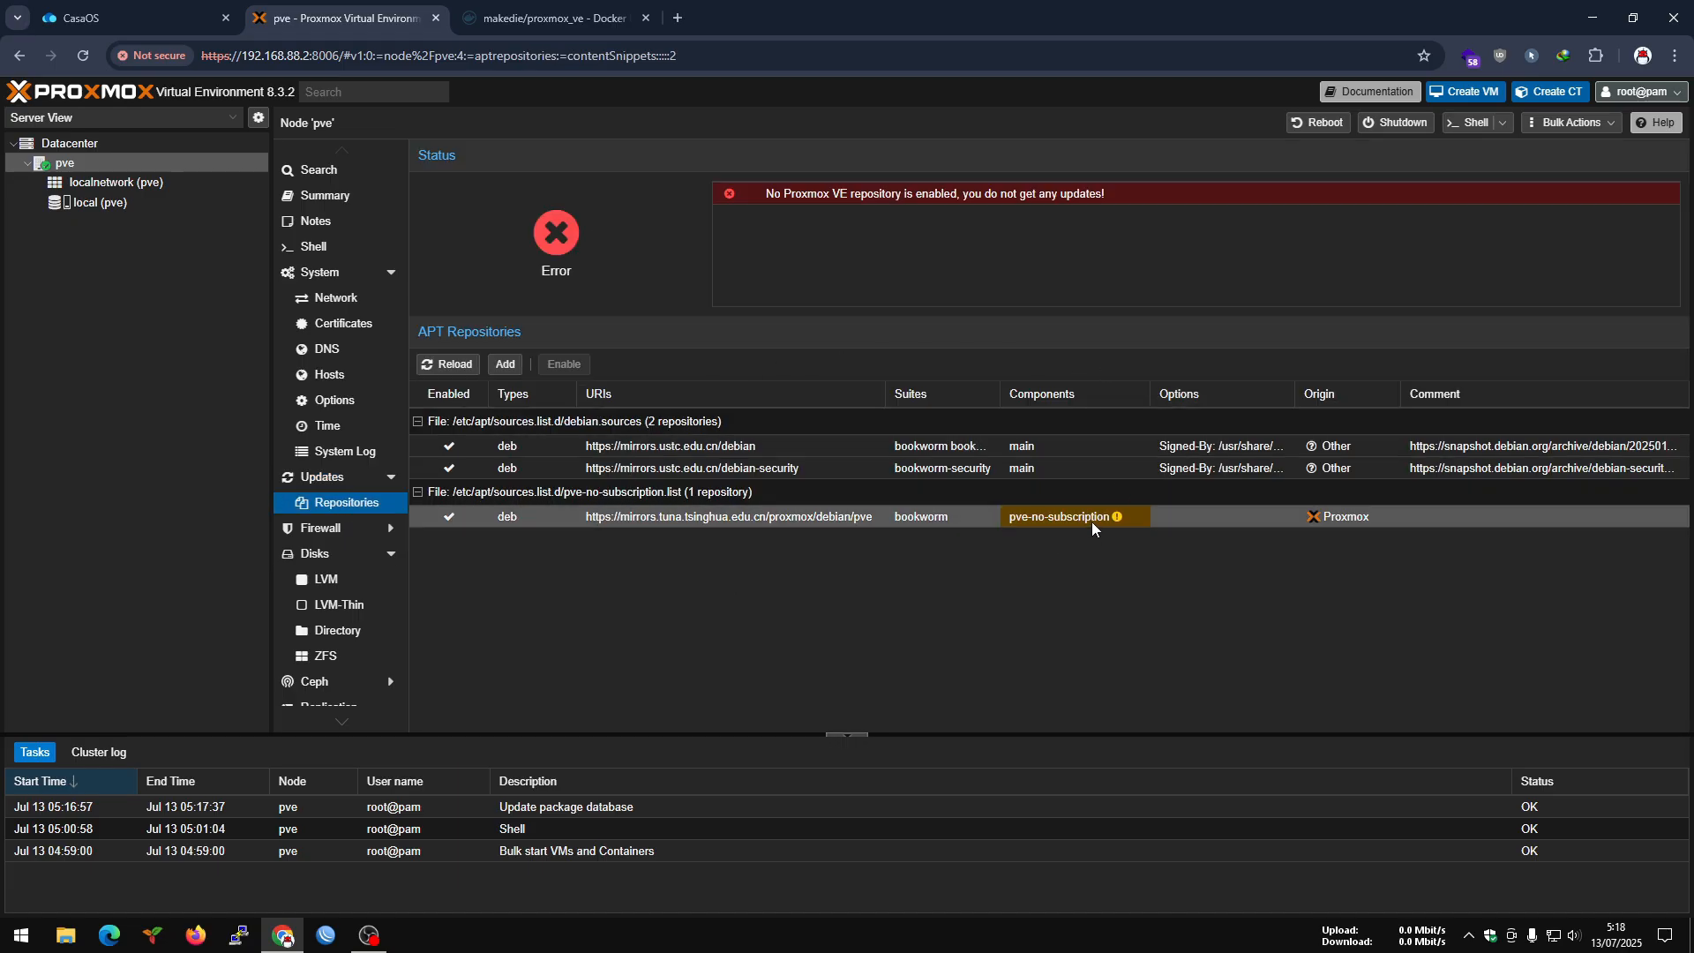
{"action": "mouse_move", "coordinate": [1093, 521]}
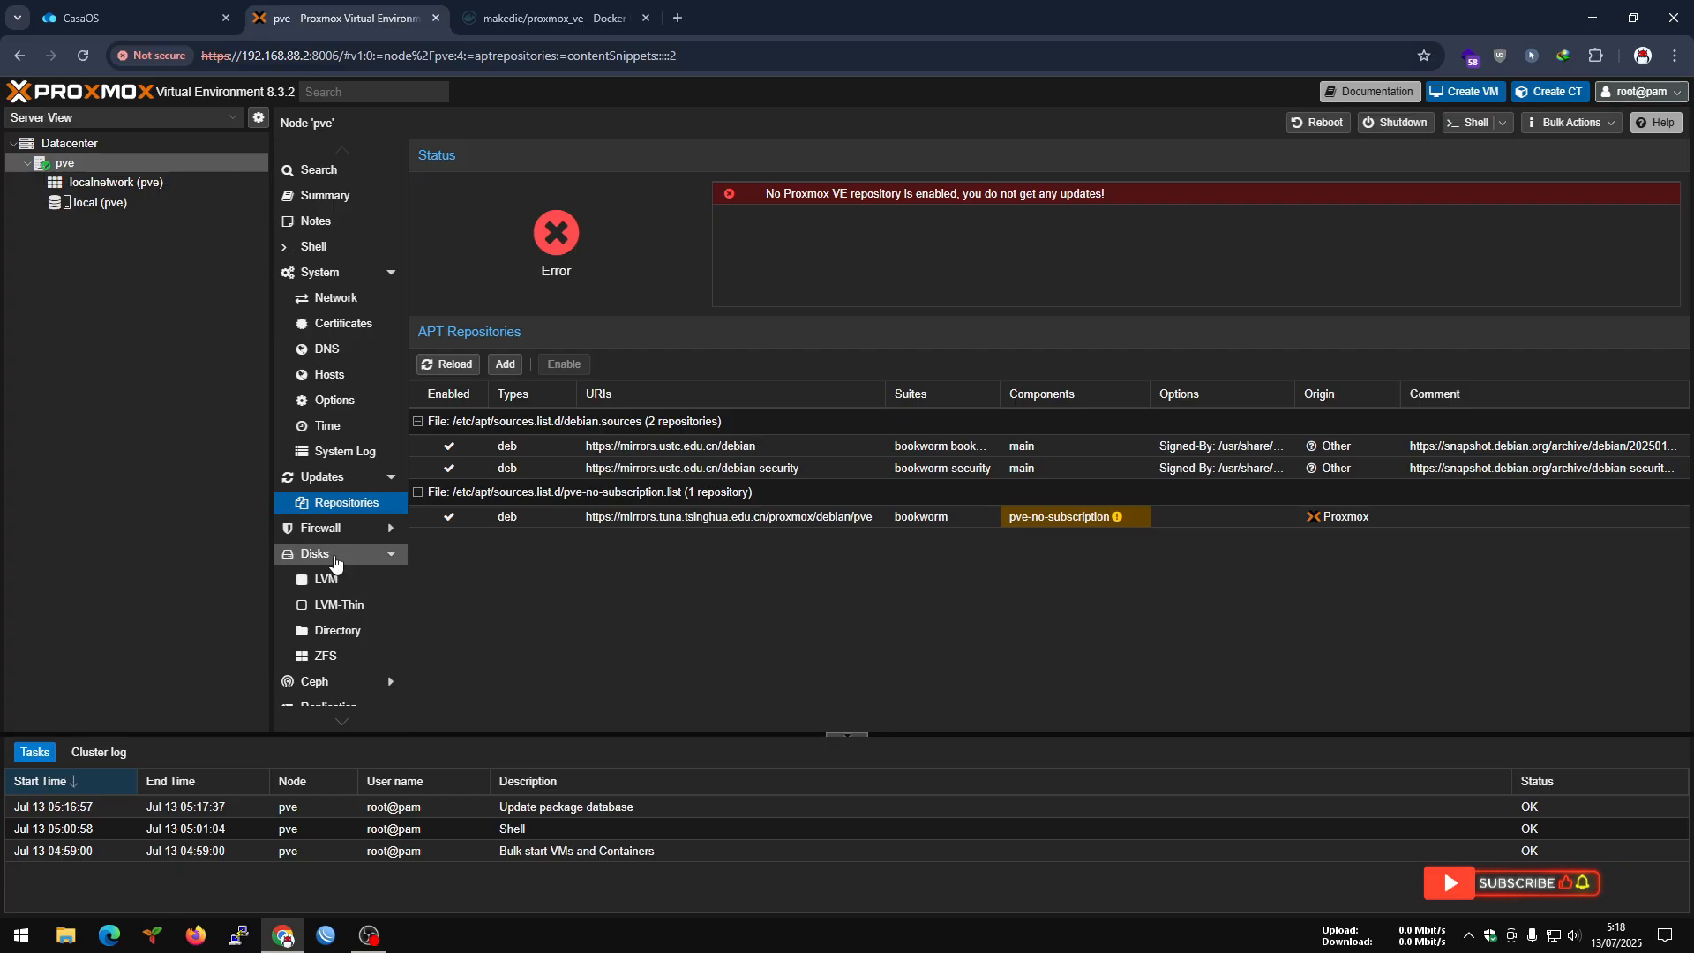
{"action": "left_click", "coordinate": [334, 562]}
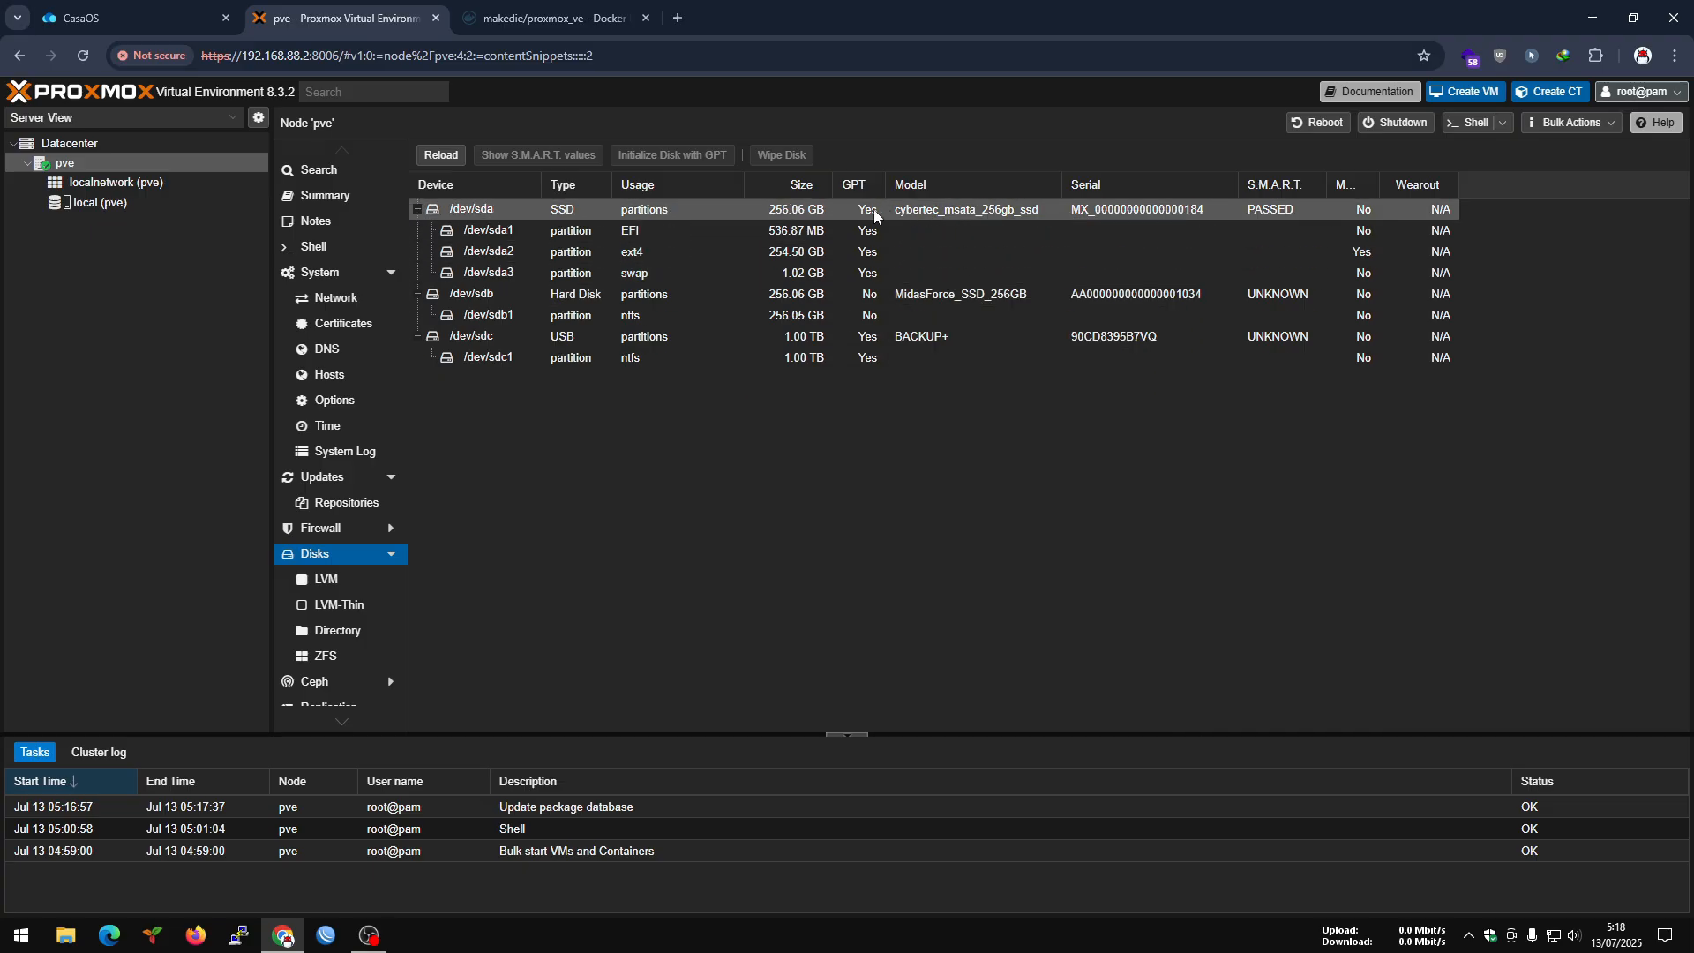
{"action": "left_click", "coordinate": [510, 300]}
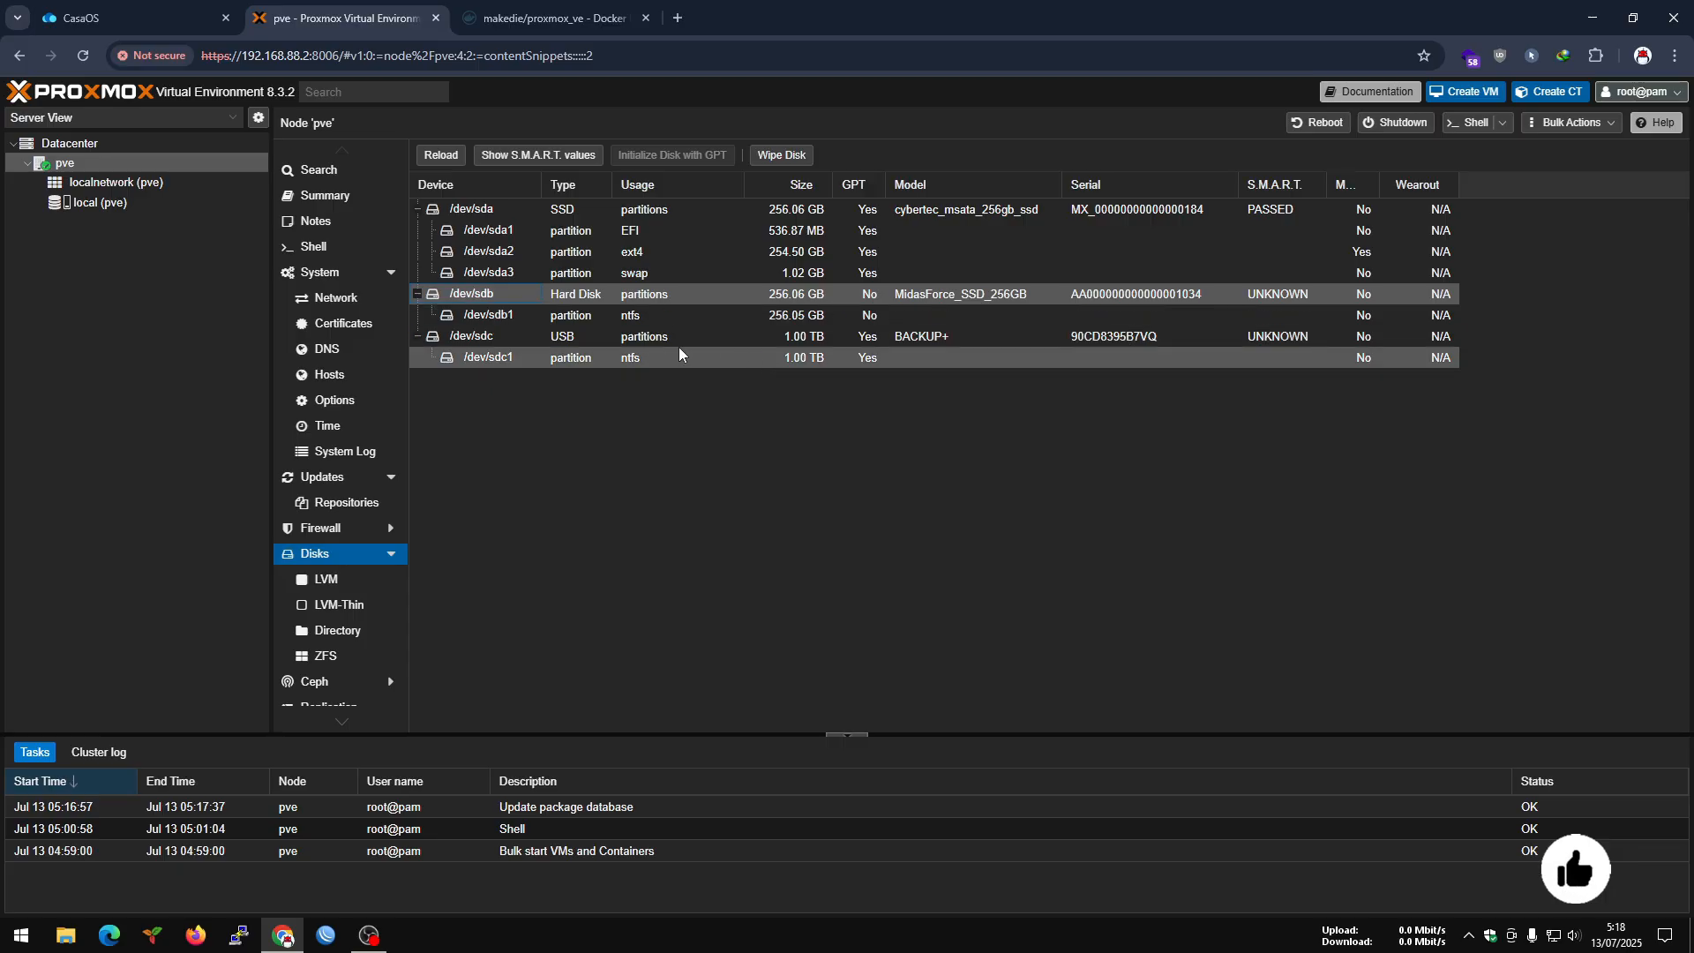
Switch to CasaOS and read the Proxmox VE app's tips, highlighting the passage on virtual machines, vGPU and hardware passthrough.
{"action": "left_click", "coordinate": [146, 18]}
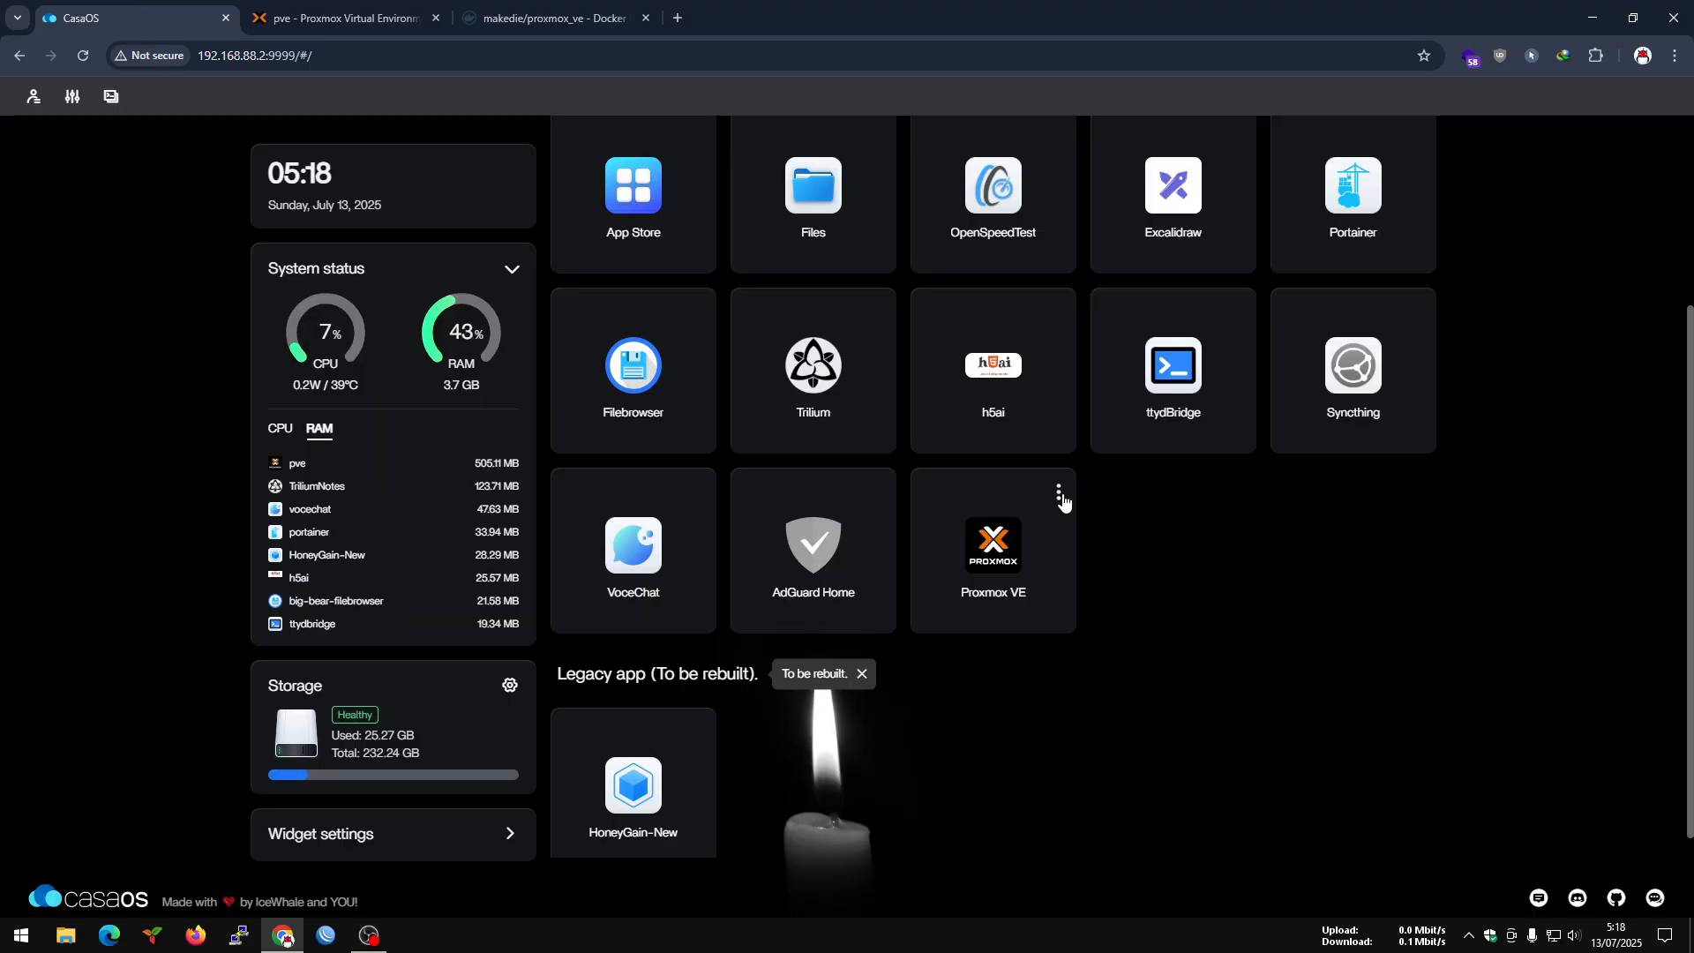
{"action": "left_click", "coordinate": [1059, 498]}
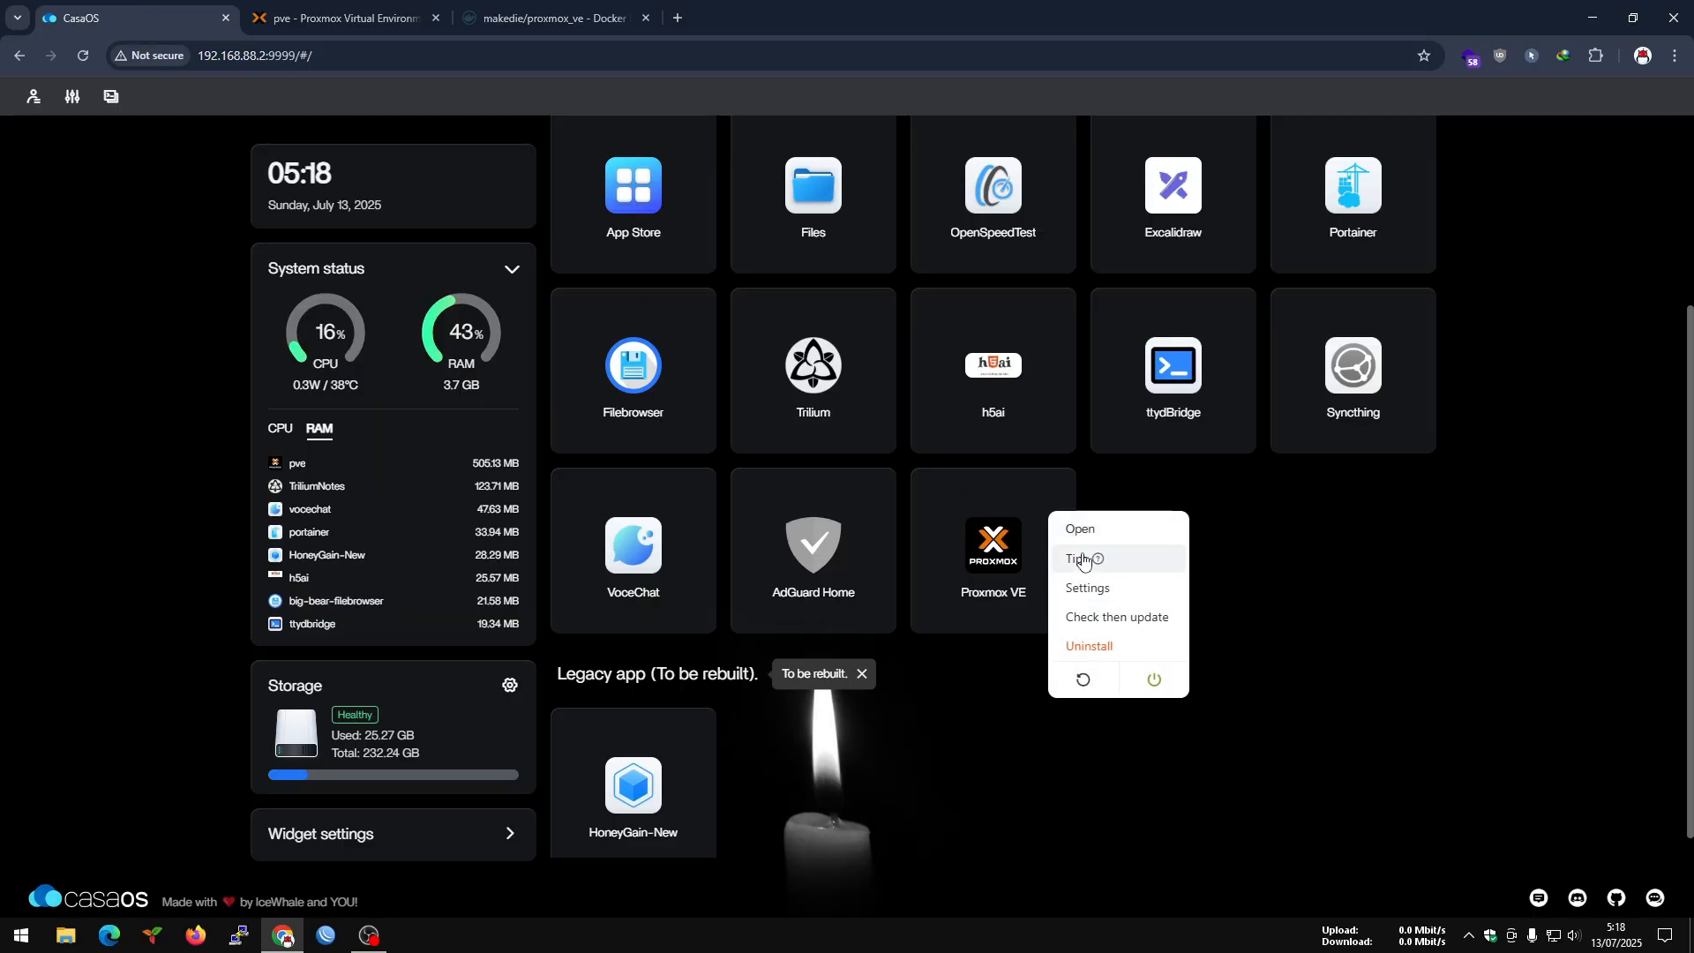
{"action": "left_click", "coordinate": [1083, 562]}
{"action": "left_click_drag", "start_coordinate": [1009, 443], "coordinate": [1007, 518]}
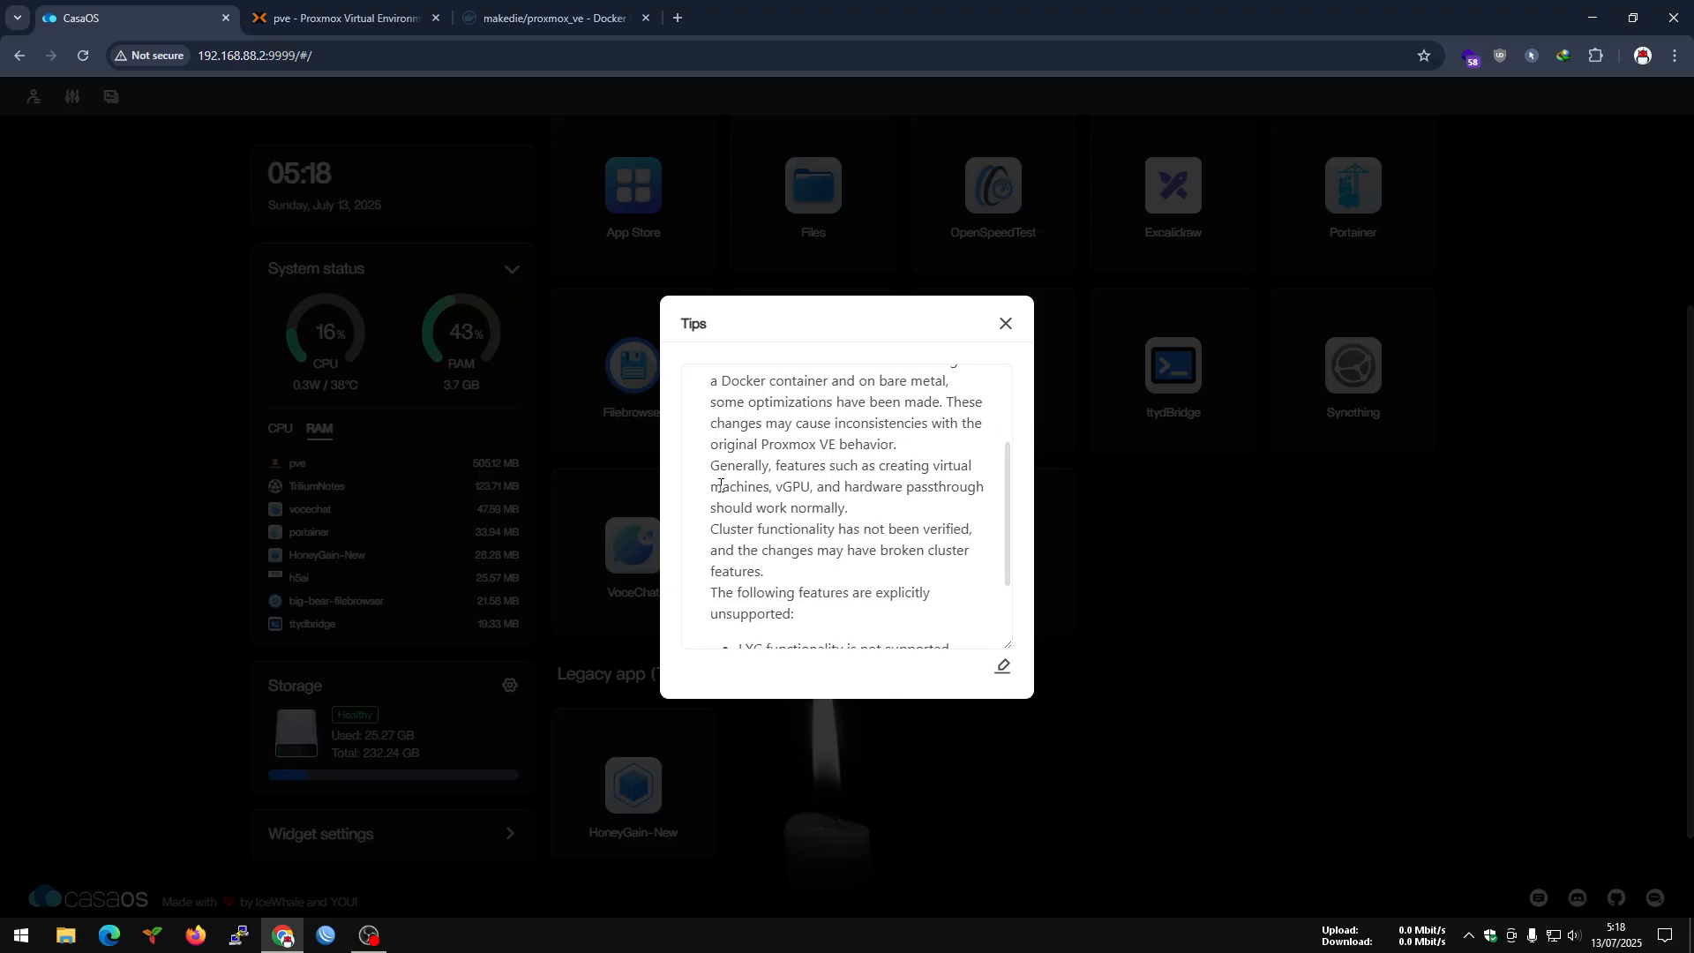
{"action": "left_click_drag", "start_coordinate": [720, 485], "coordinate": [927, 516]}
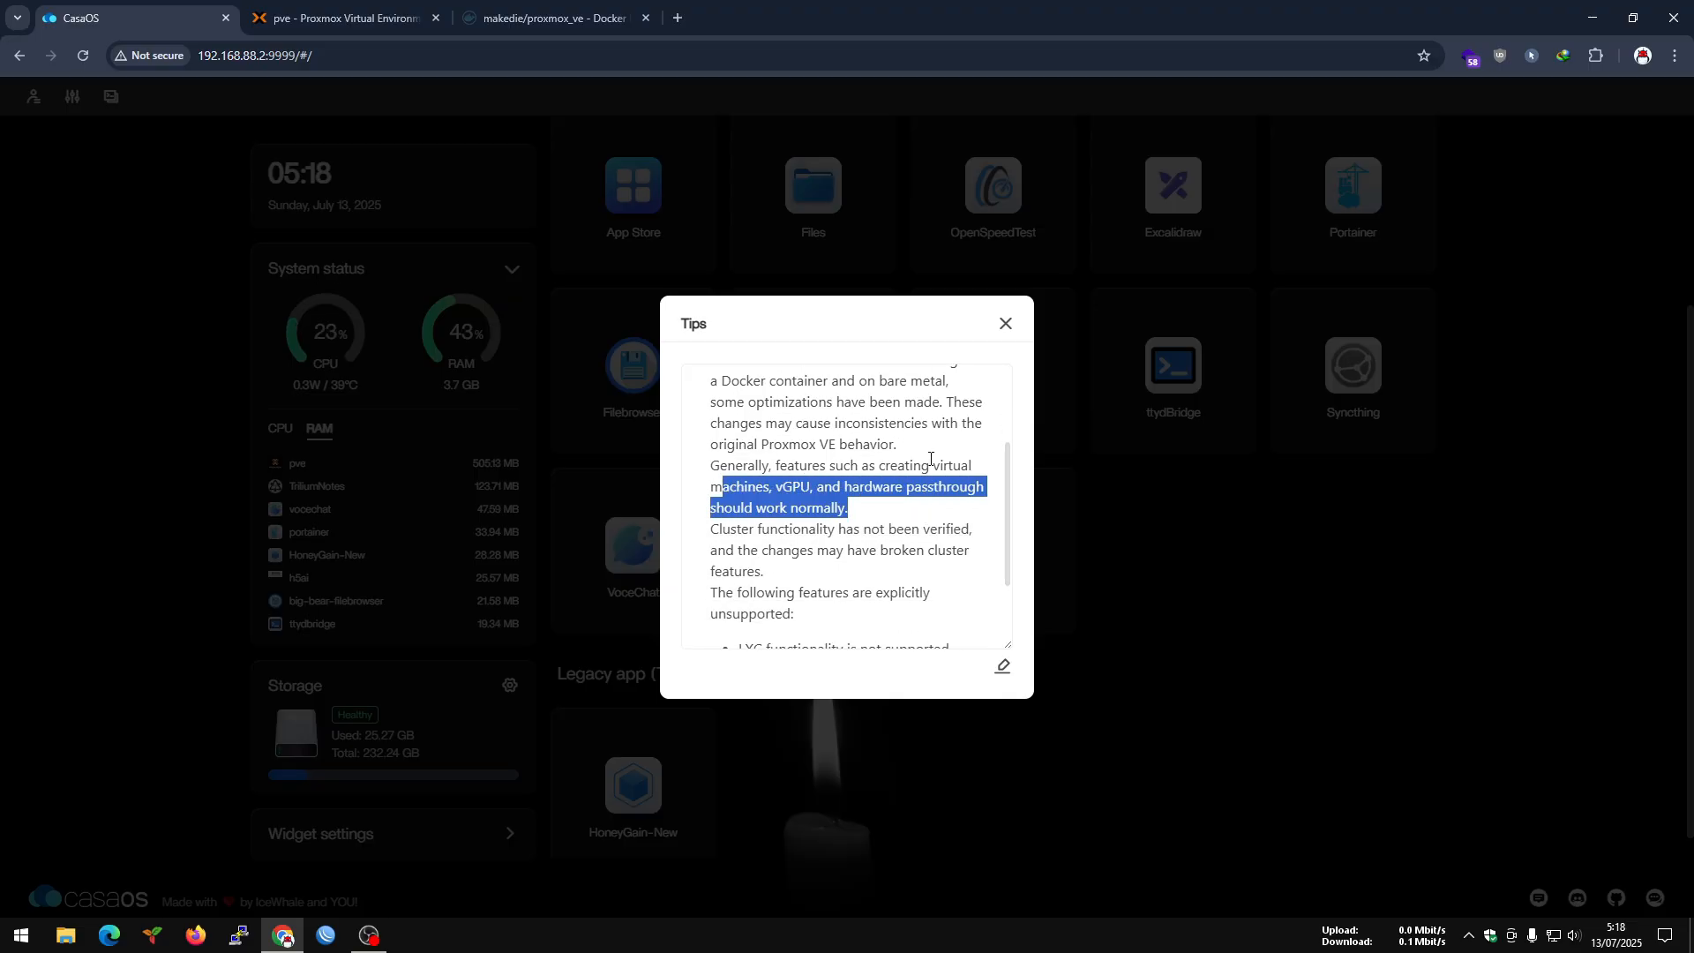
Return to the Proxmox VE disk list and look over the remaining sections of the pve node.
{"action": "left_click", "coordinate": [344, 21]}
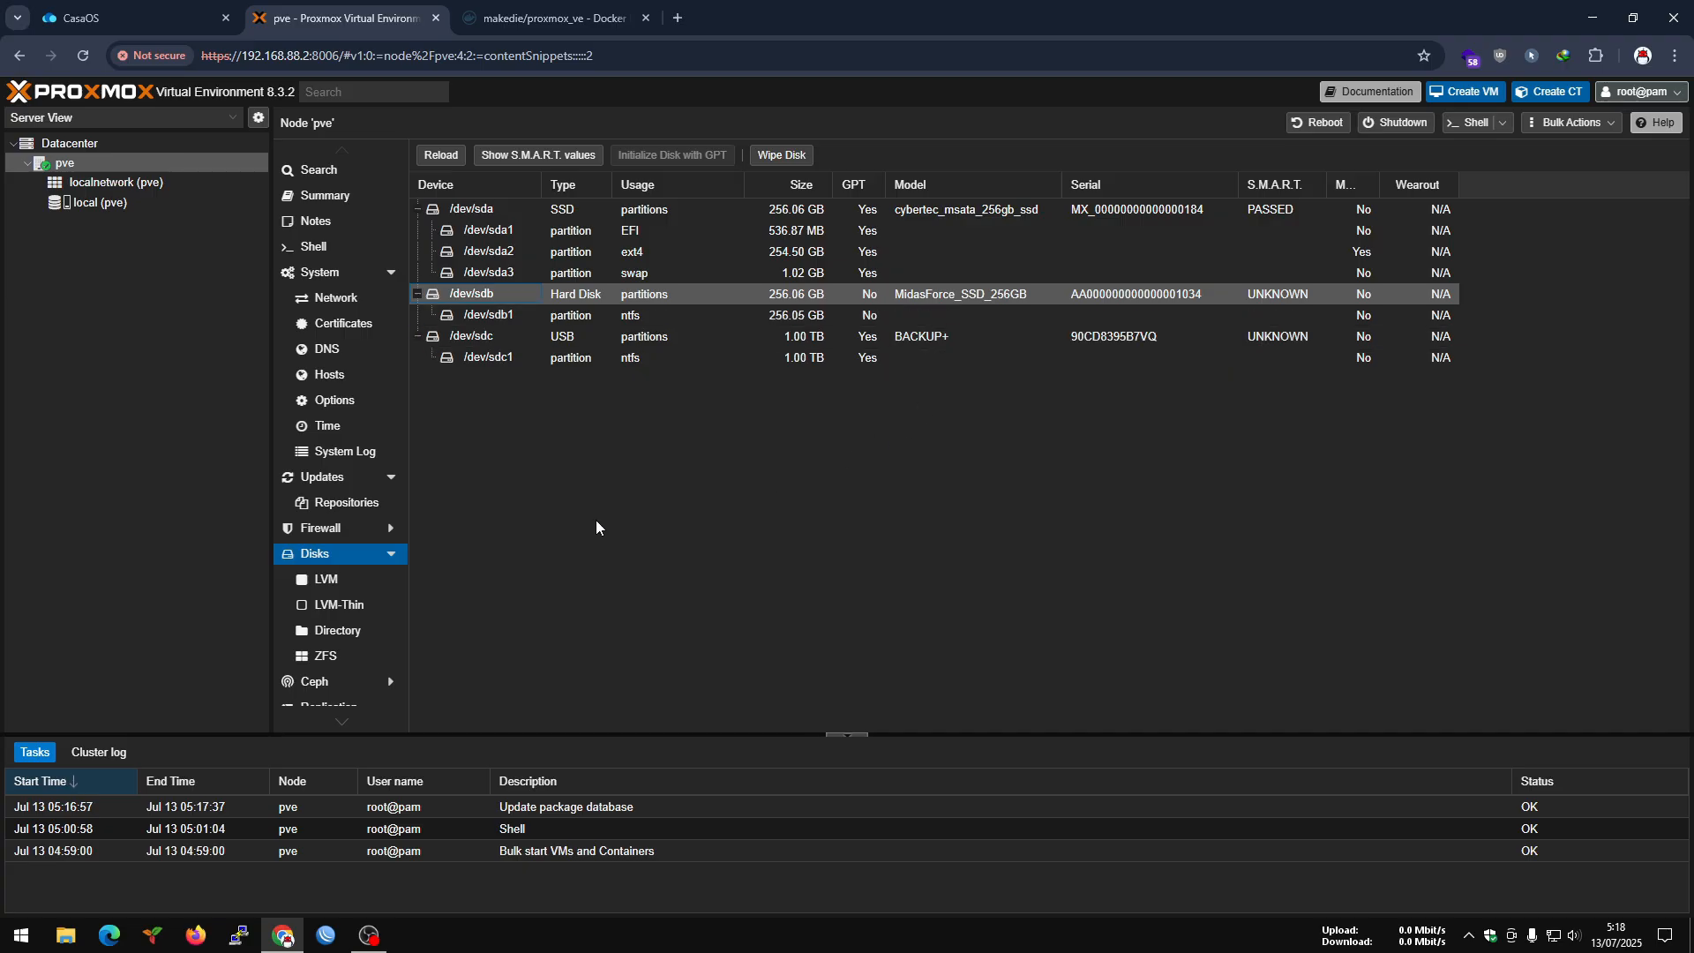
{"action": "scroll", "coordinate": [373, 503], "scroll_direction": "down", "scroll_amount": 1}
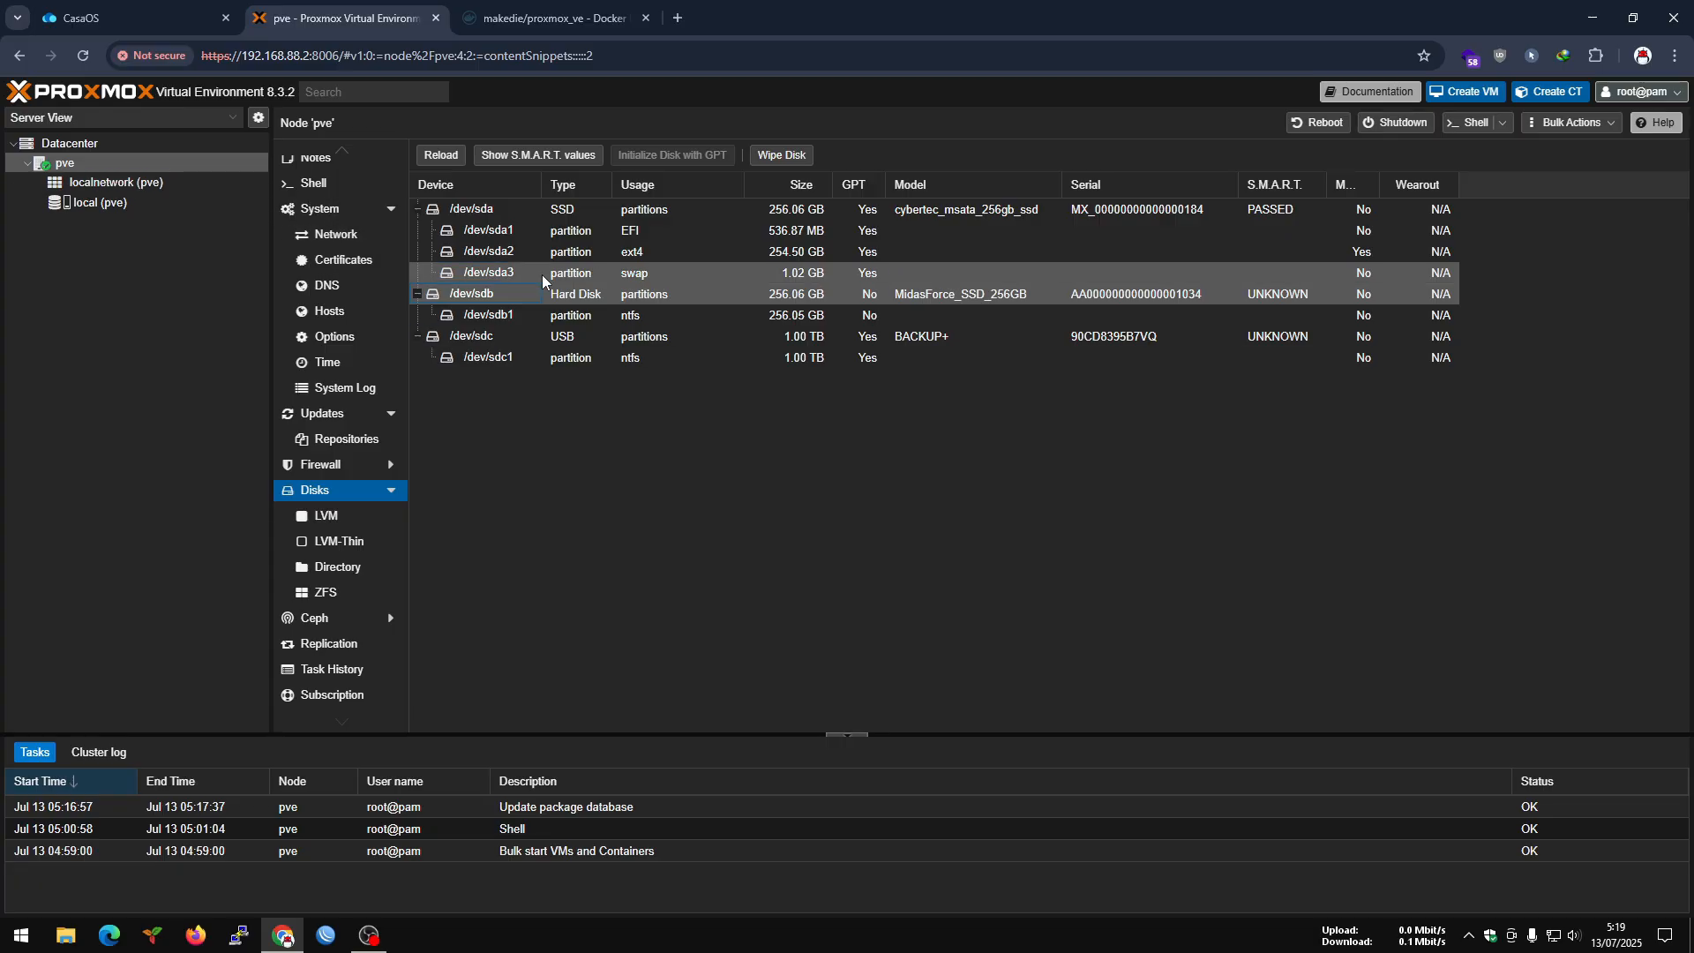
{"action": "scroll", "coordinate": [335, 265], "scroll_direction": "up", "scroll_amount": 1}
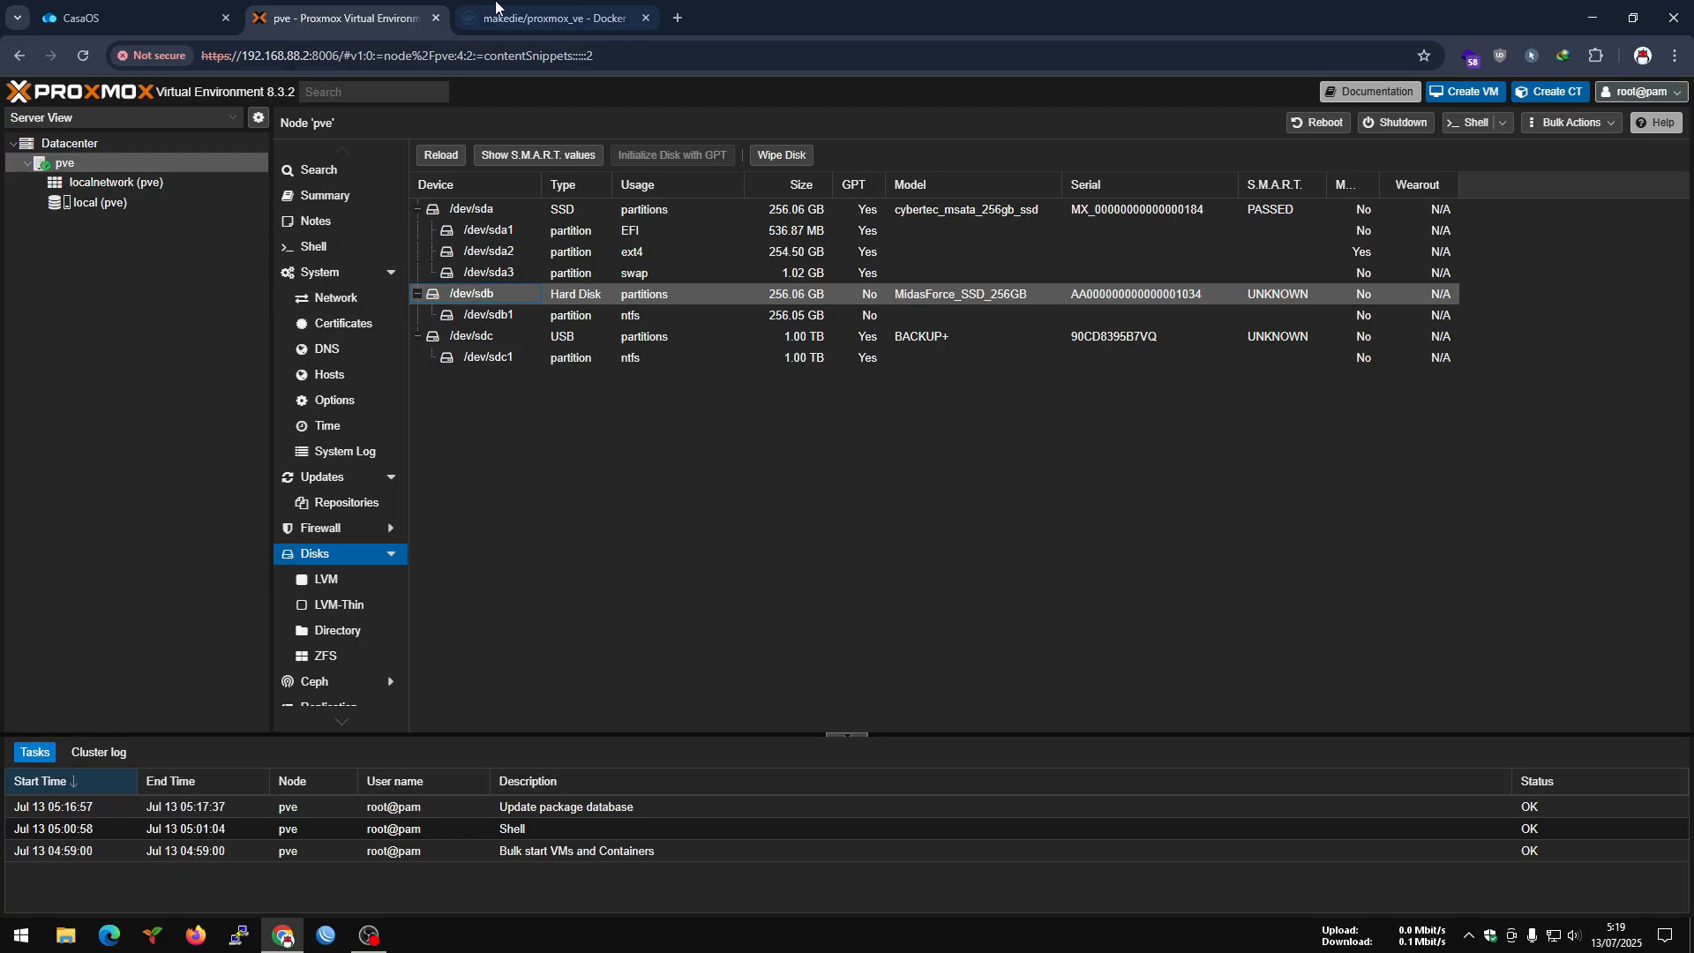
Search the web for "proxmox community scripts" in a new browser tab and open the Proxmox VE Helper-Scripts website.
{"action": "left_click", "coordinate": [544, 19]}
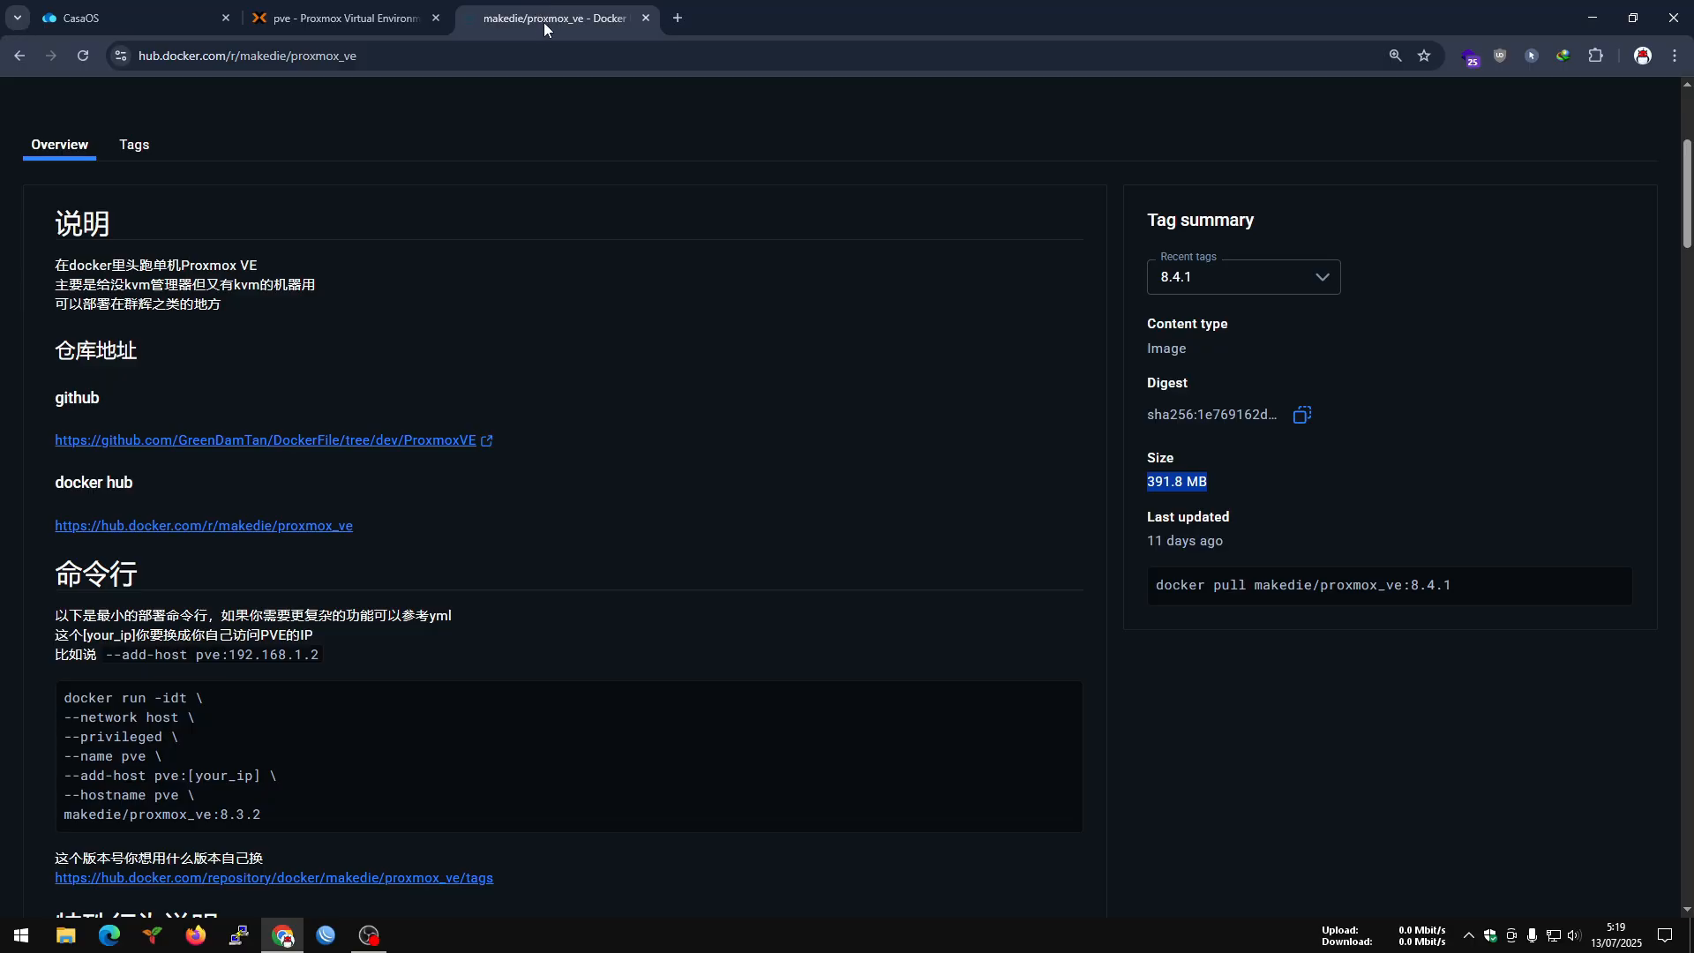
{"action": "left_click", "coordinate": [676, 18]}
{"action": "type", "text": "proxmox c"}
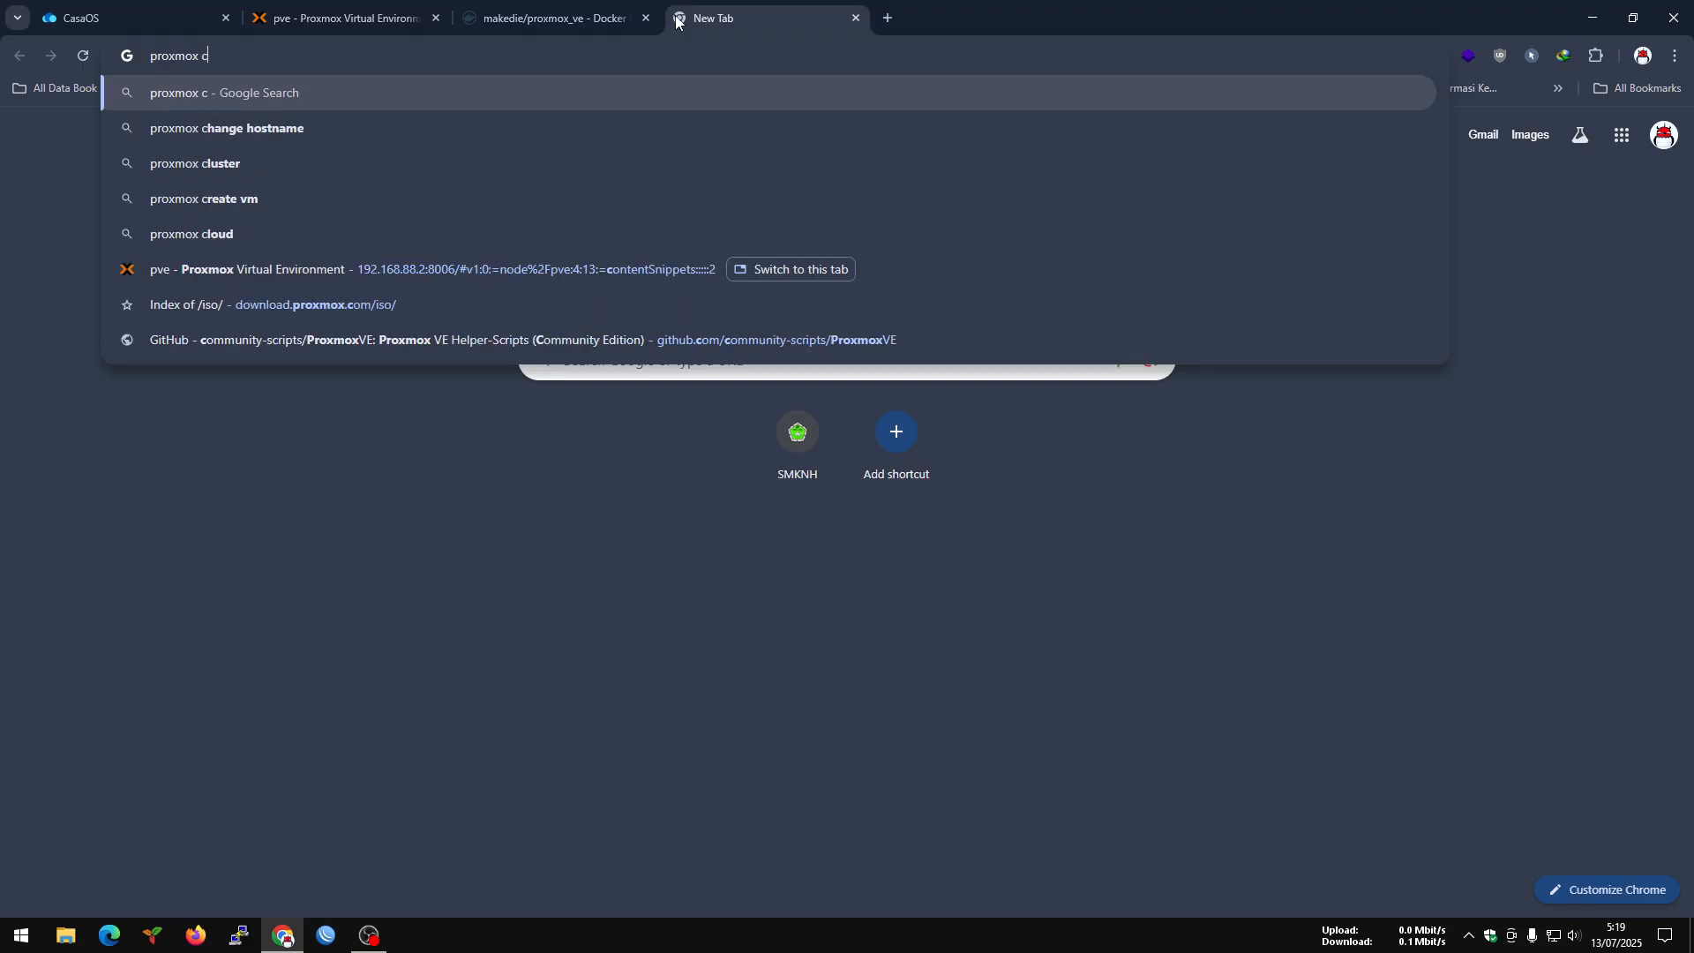
{"action": "type", "text": "ommu"}
{"action": "key", "text": "Down"}
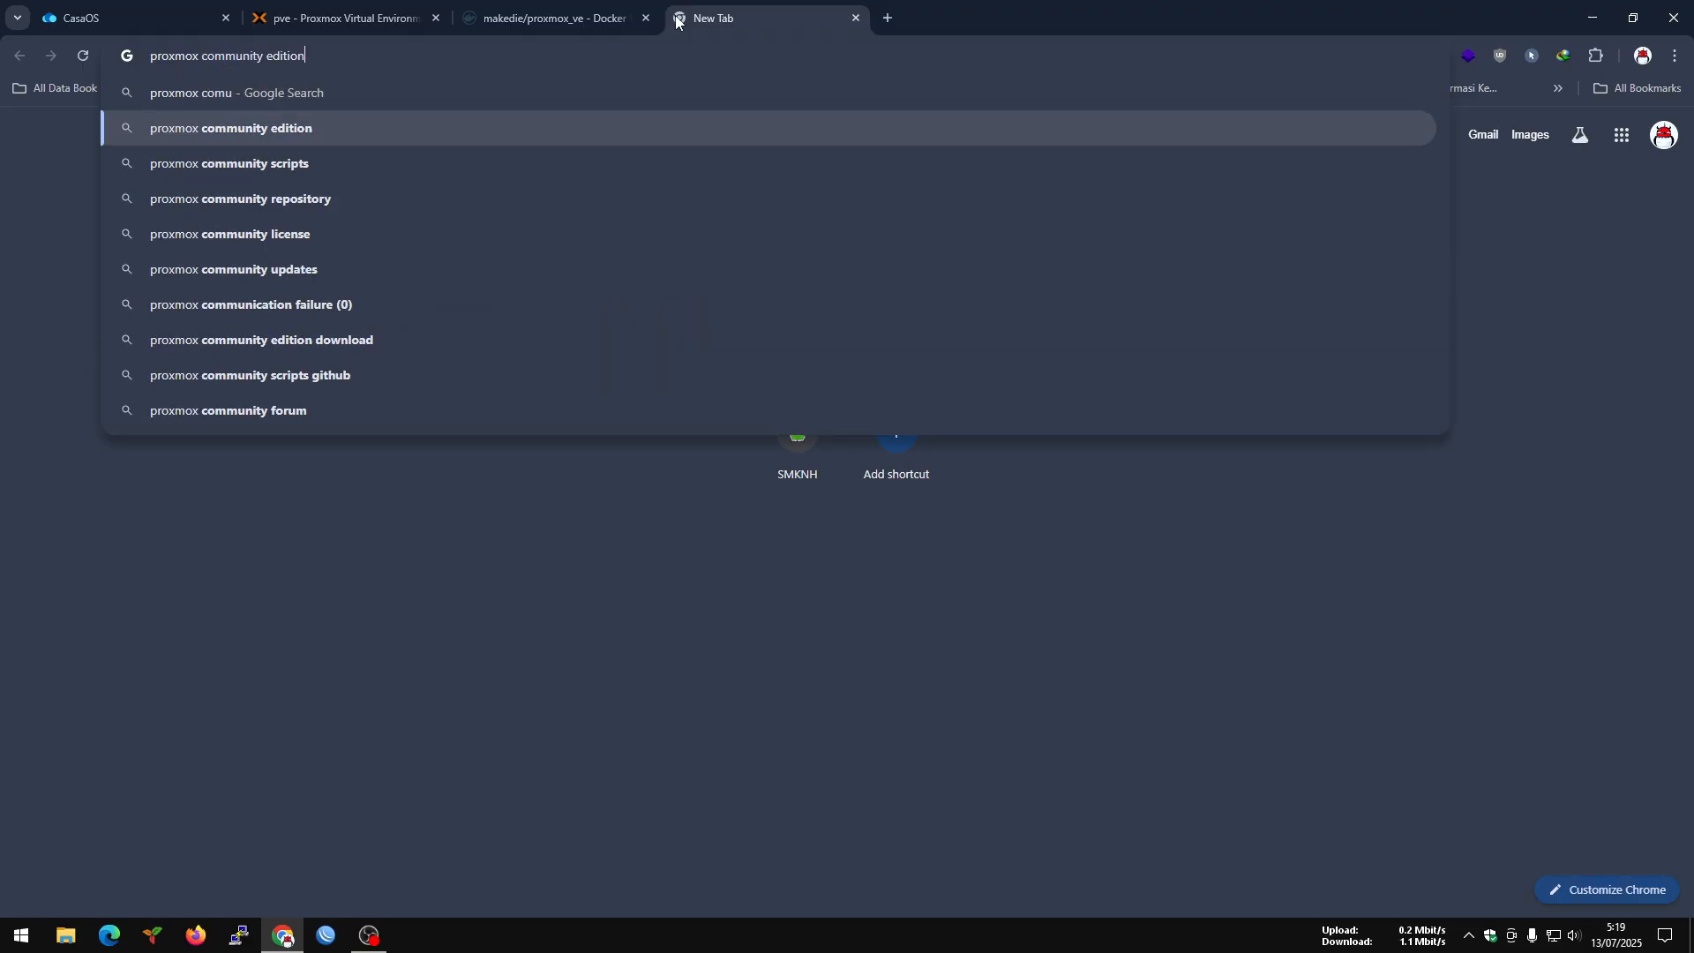
{"action": "key", "text": "Down"}
{"action": "key", "text": "Return"}
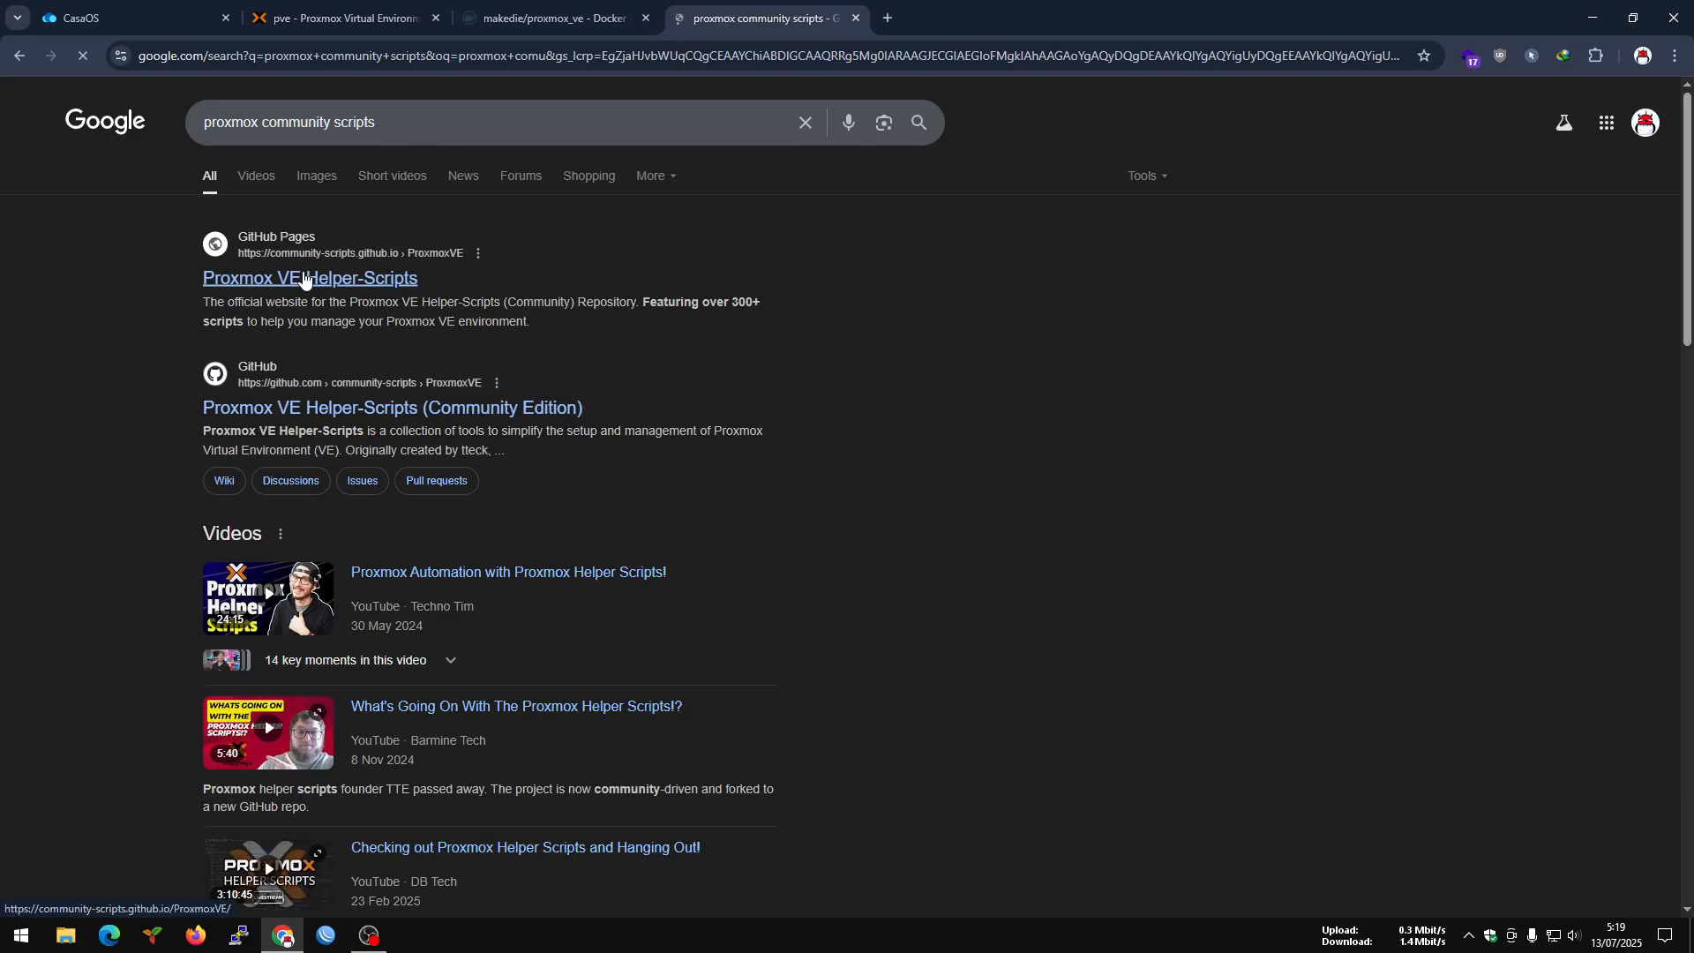
{"action": "left_click", "coordinate": [305, 279]}
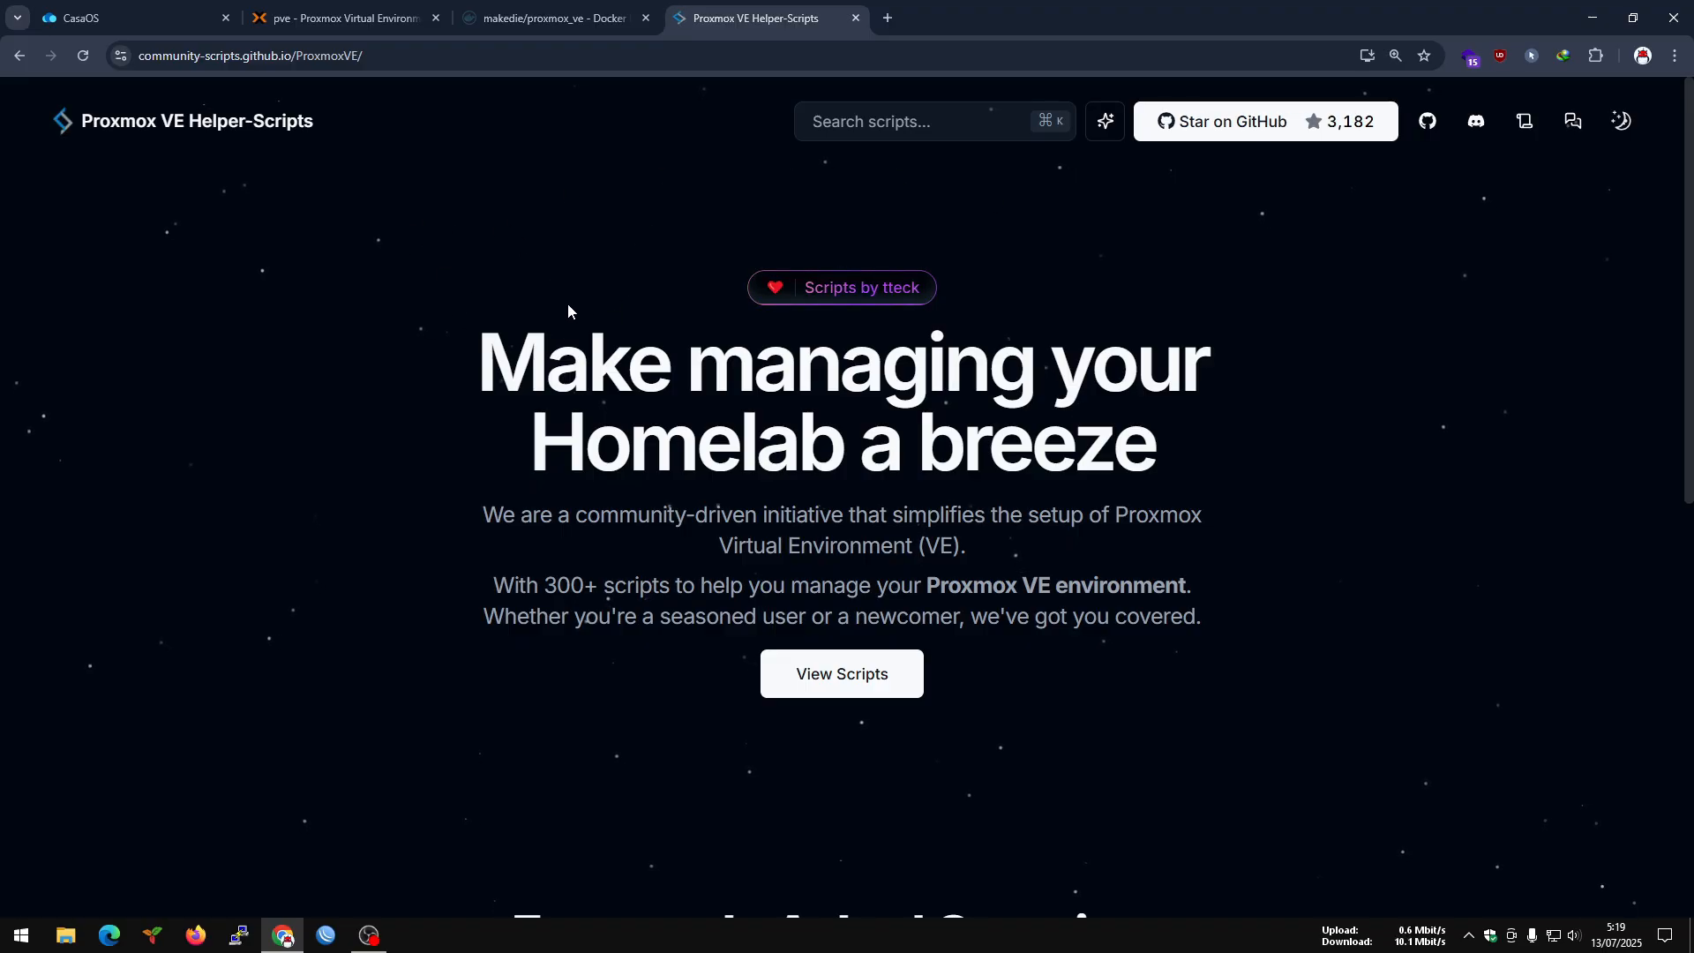
Open the script catalogue, browse the Network & Firewall category, and open the OpenWrt VM script's page.
{"action": "left_click", "coordinate": [836, 673]}
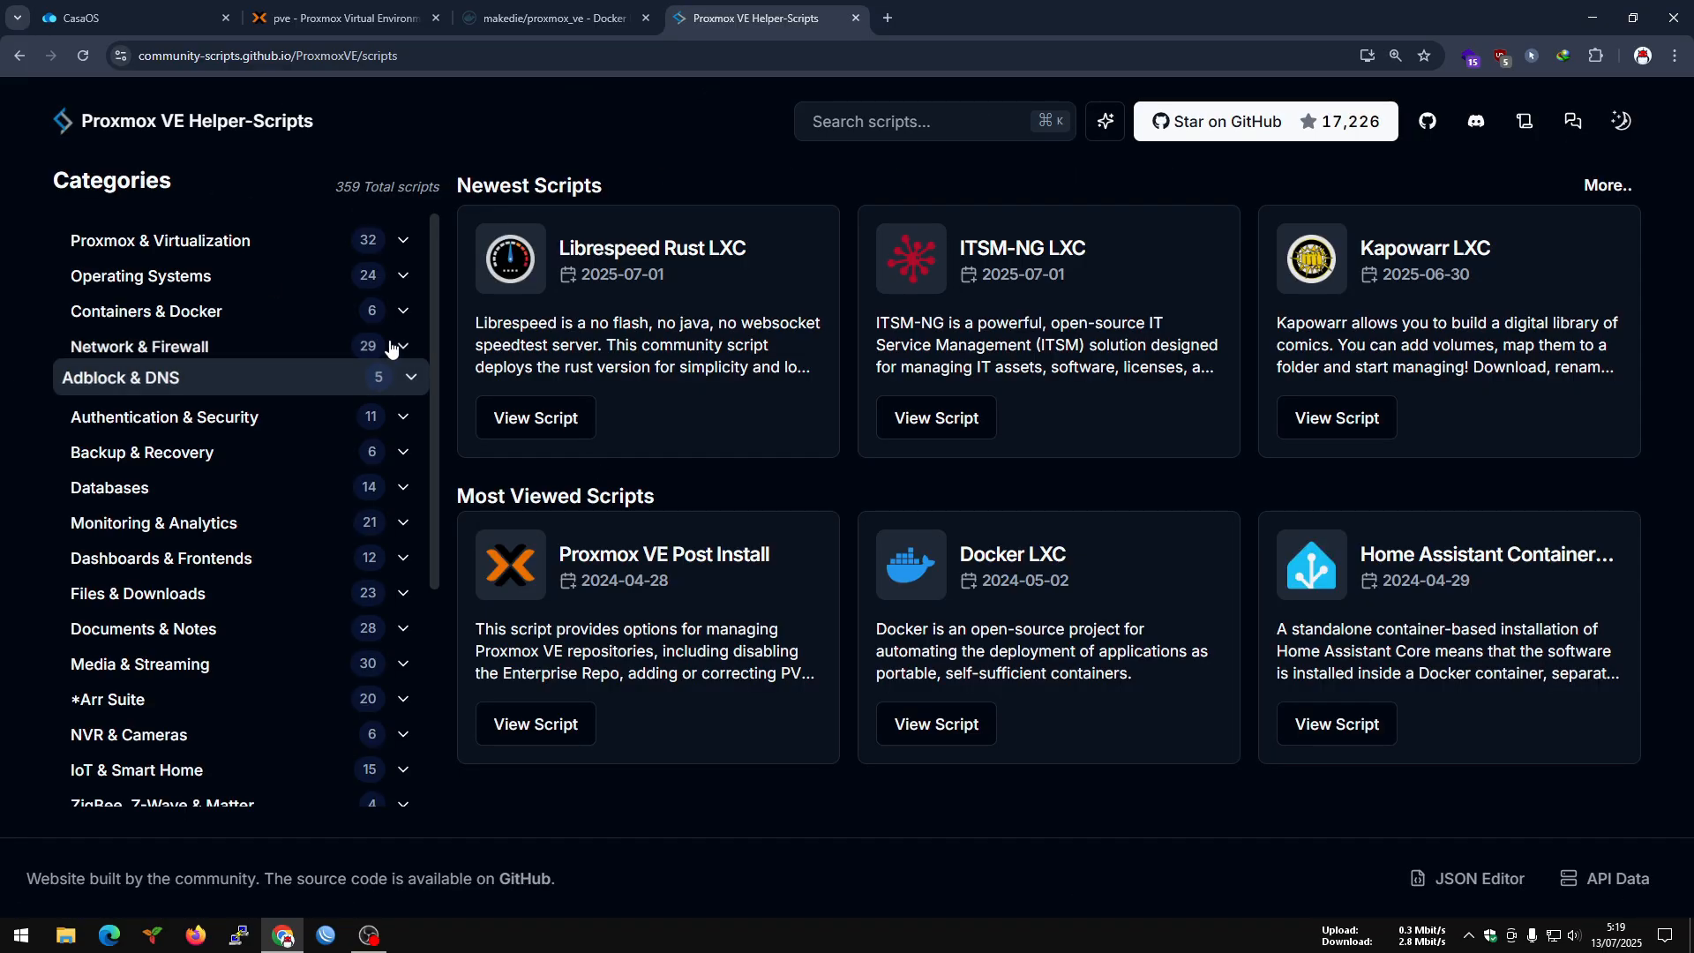
{"action": "left_click", "coordinate": [387, 346]}
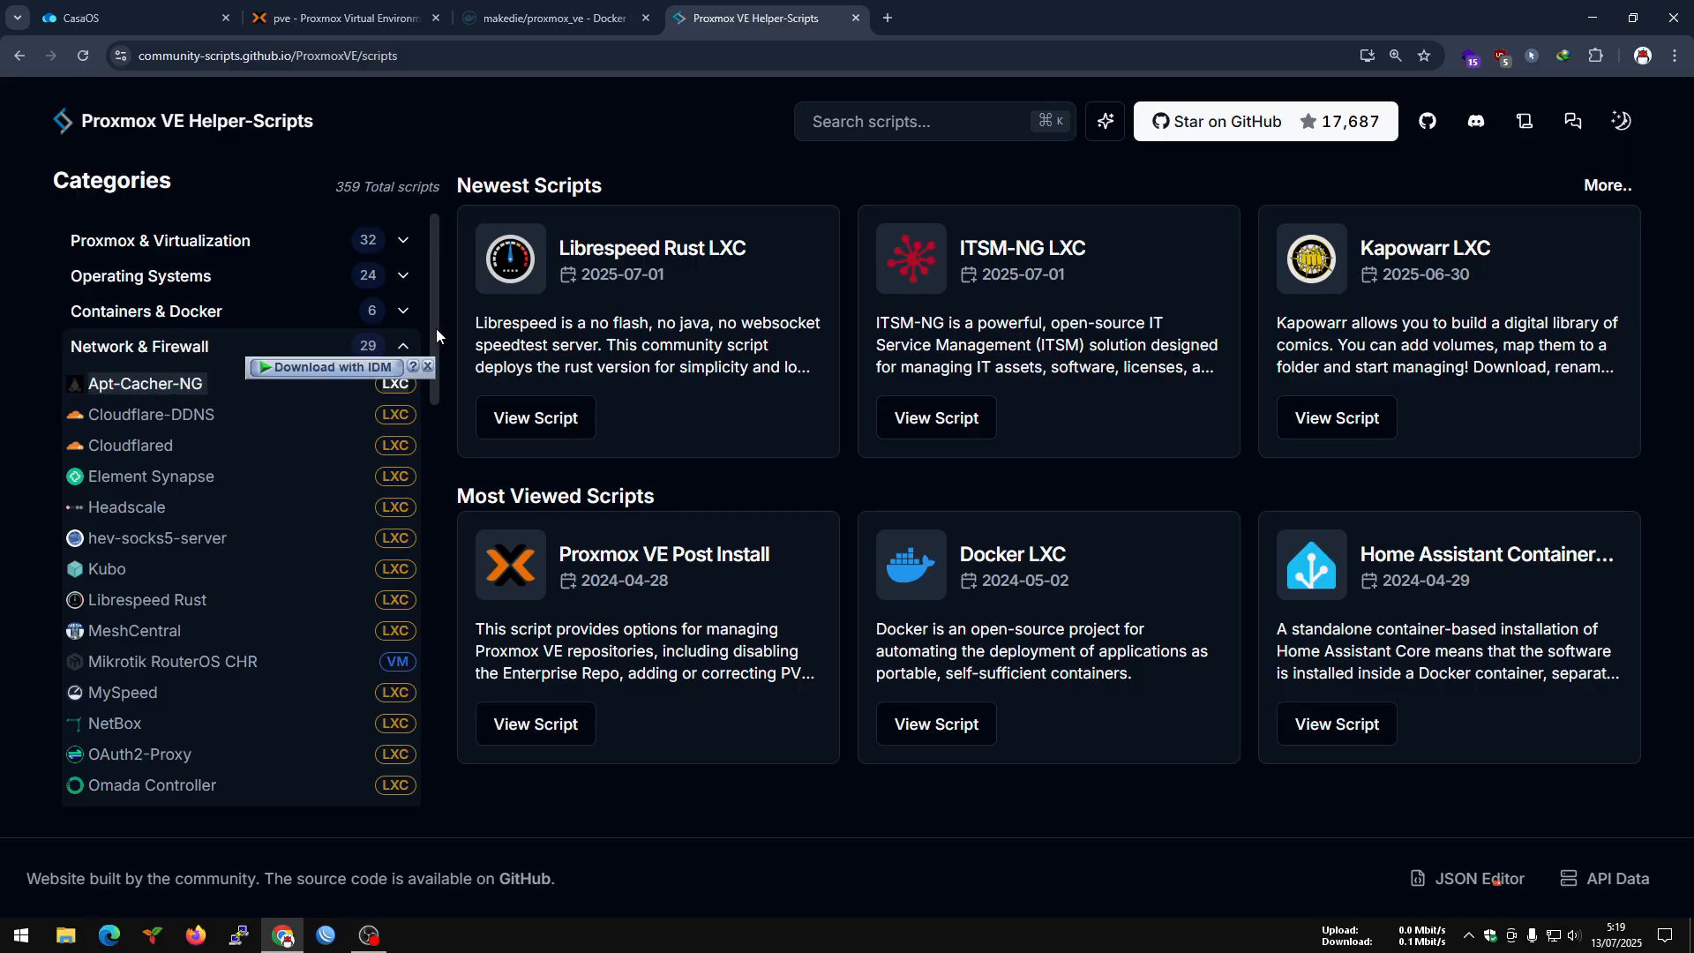
{"action": "left_click_drag", "start_coordinate": [435, 329], "coordinate": [421, 383]}
{"action": "scroll", "coordinate": [151, 446], "scroll_direction": "down", "scroll_amount": 2}
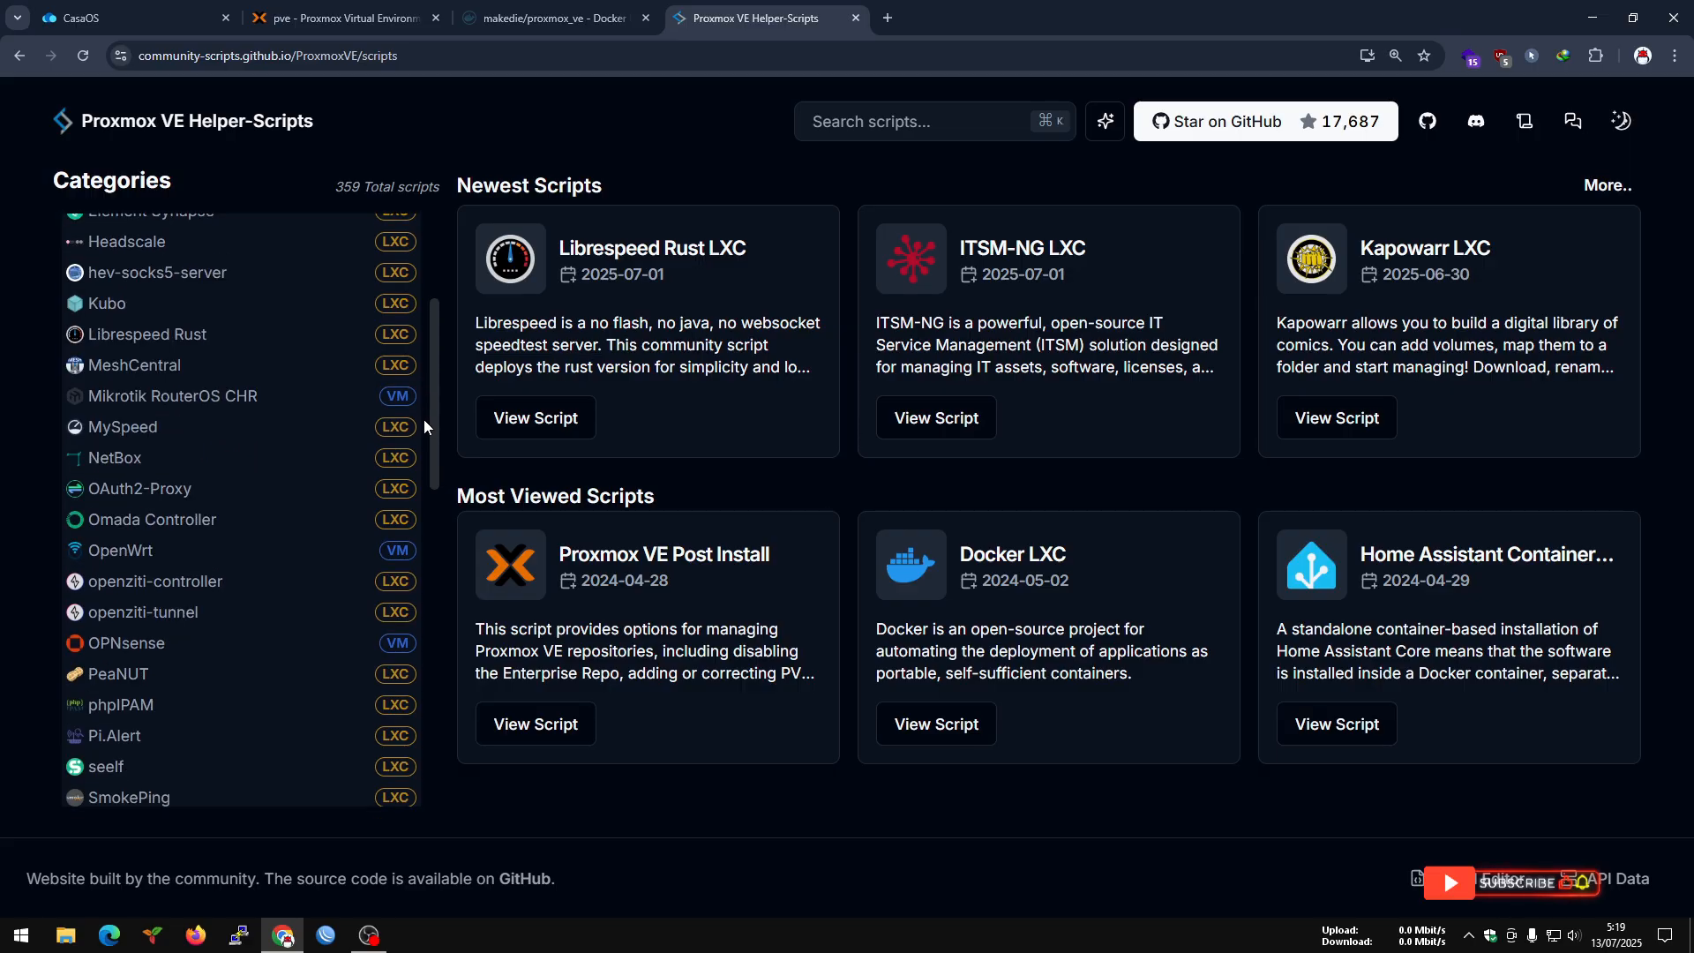
{"action": "left_click", "coordinate": [151, 440]}
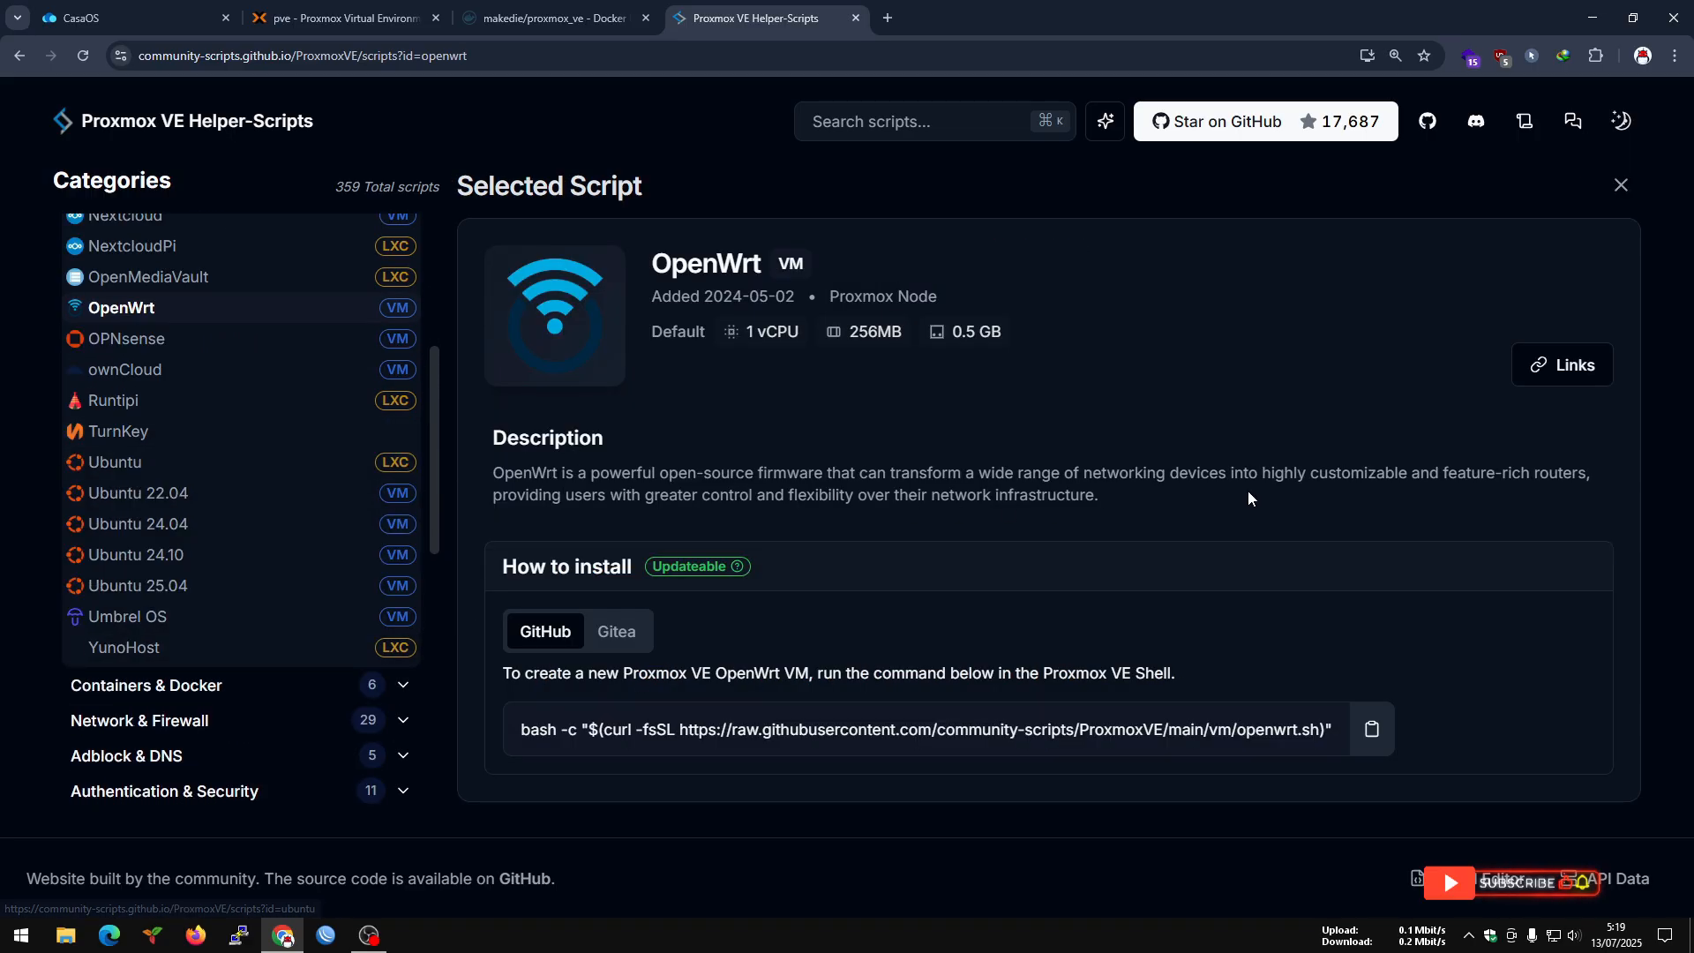